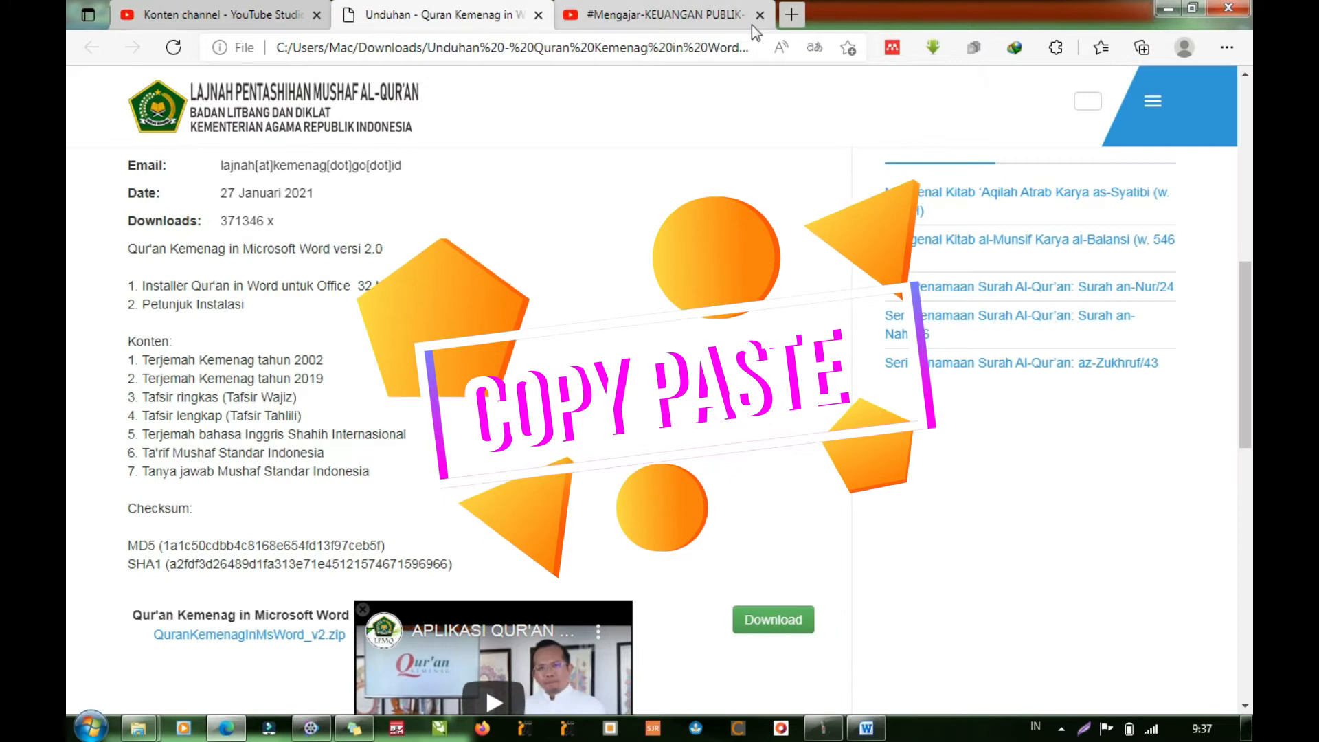
# - Open Google in a new browser tab and search its images for "AYAT TENTANG RIBA"
pyautogui.click(791, 14)
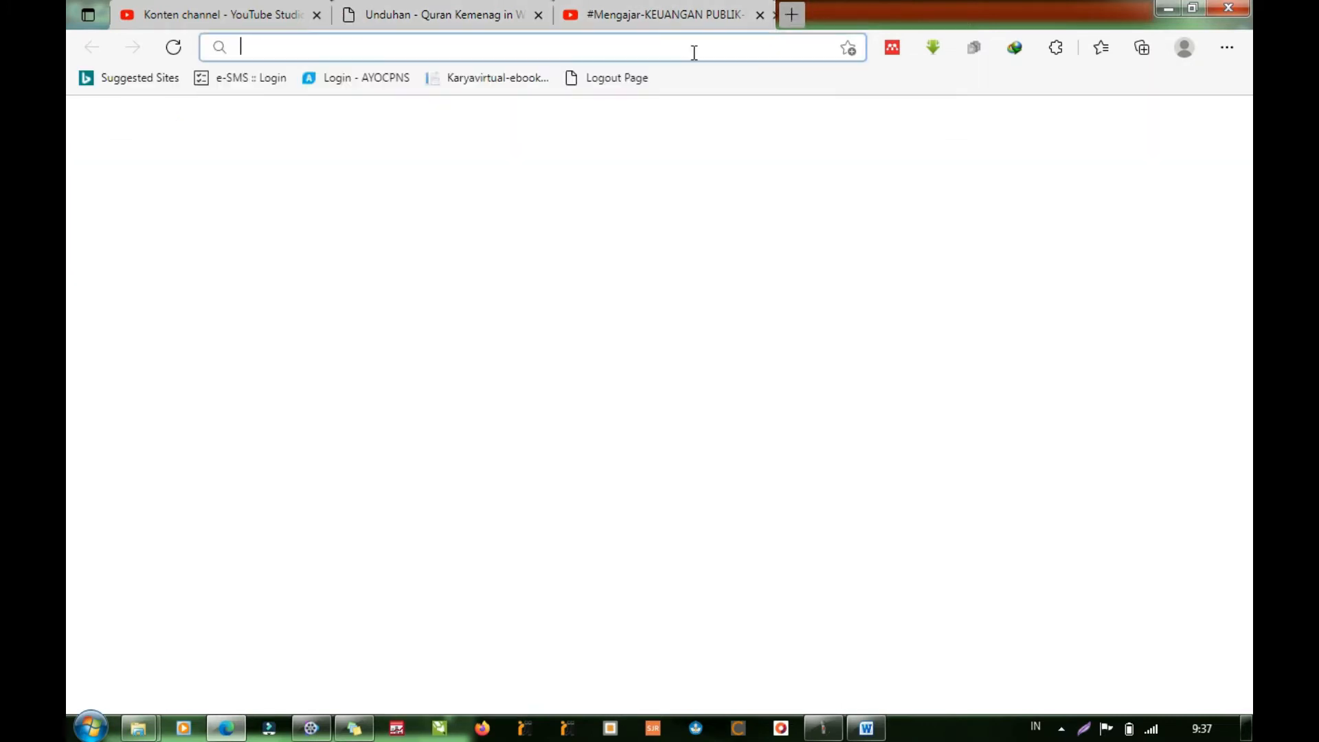
pyautogui.write('G')
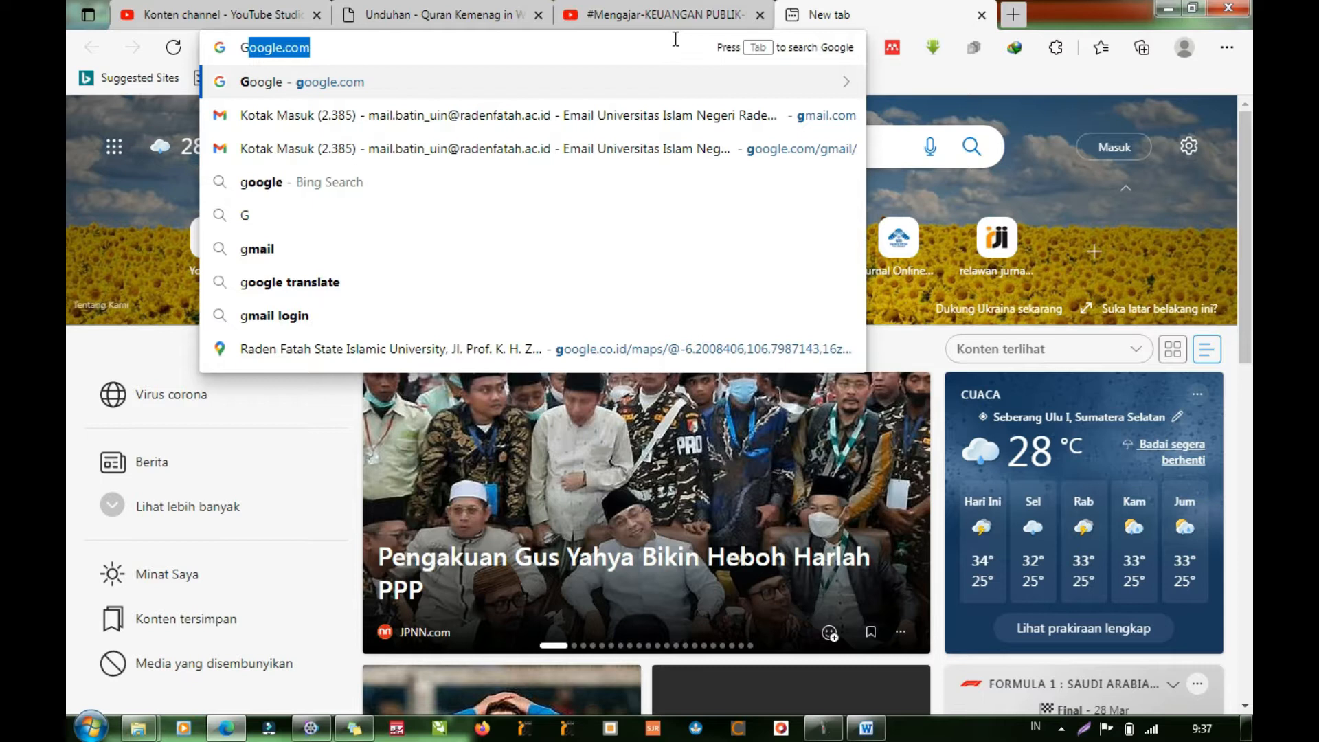
pyautogui.press('Return')
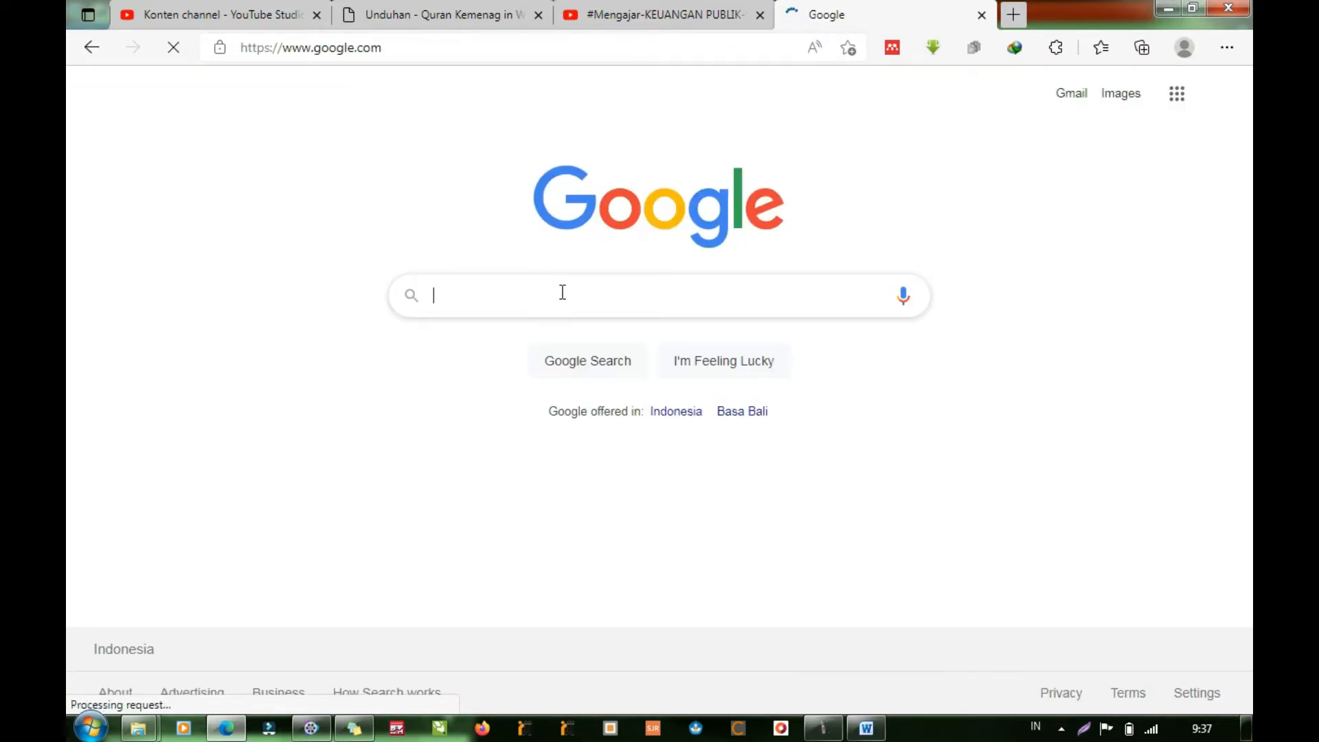
pyautogui.write('AYAT TENTANG')
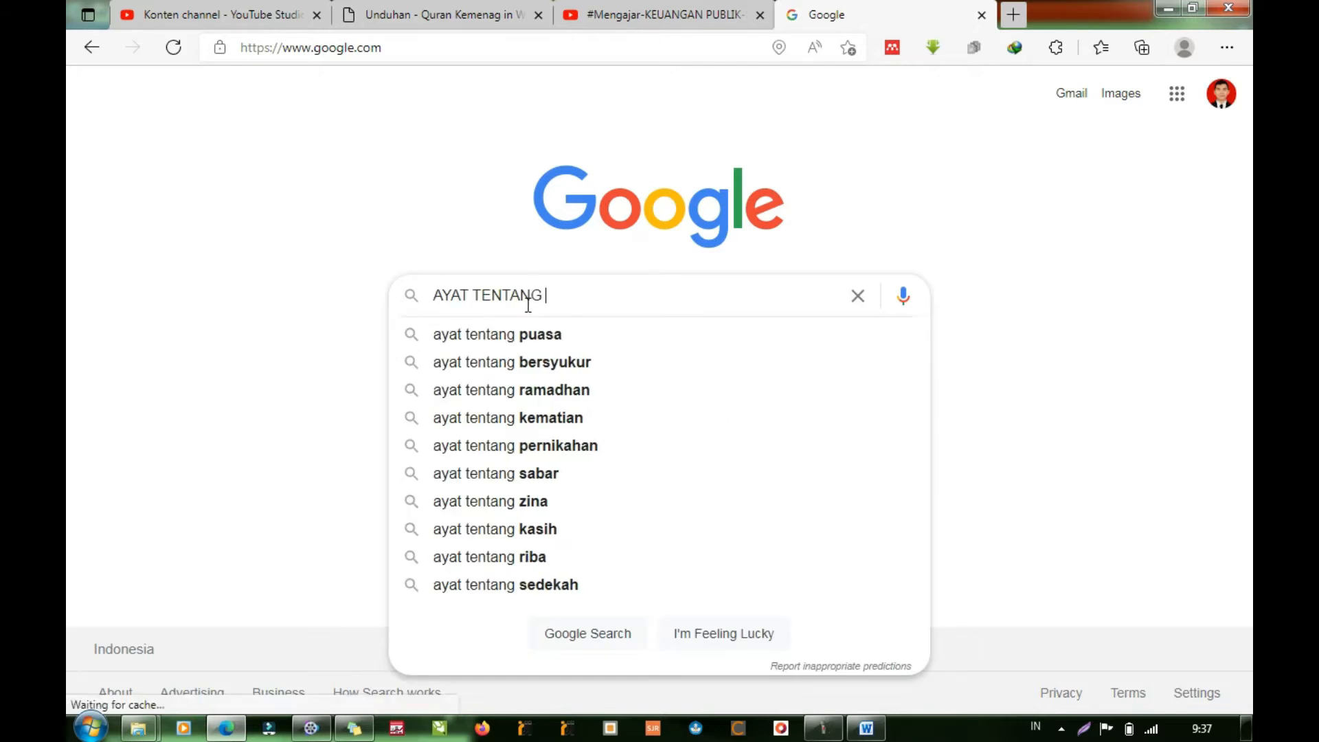
pyautogui.write('RIBA')
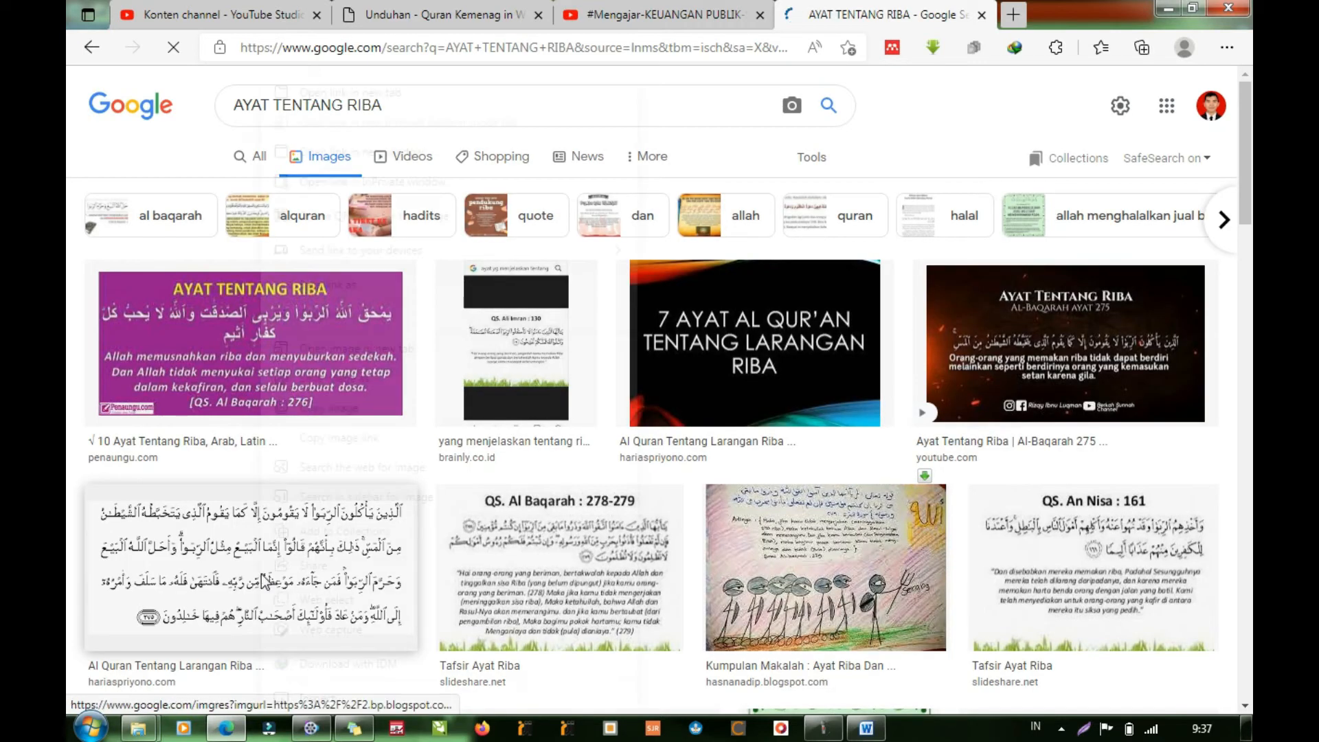
# - Try to copy a verse image from the results and paste it into the blank Word document
pyautogui.rightClick(260, 323)
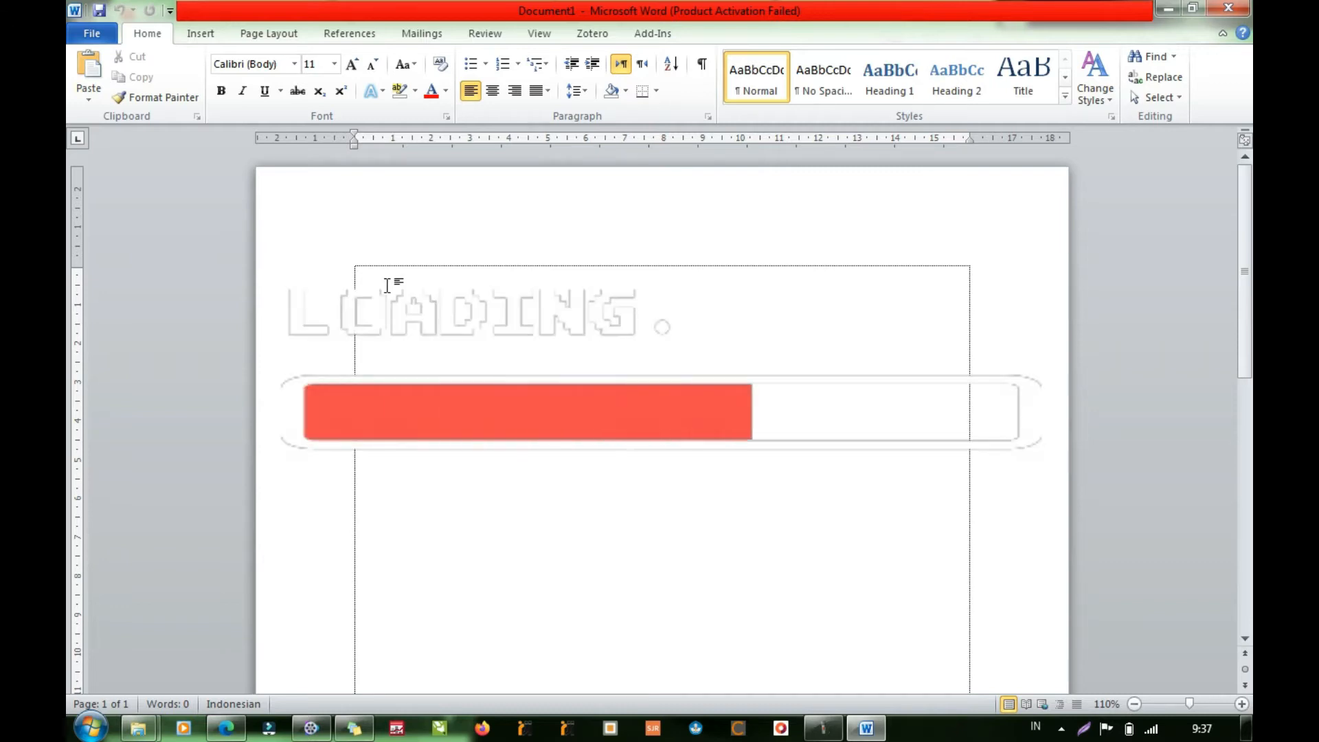
pyautogui.rightClick(435, 282)
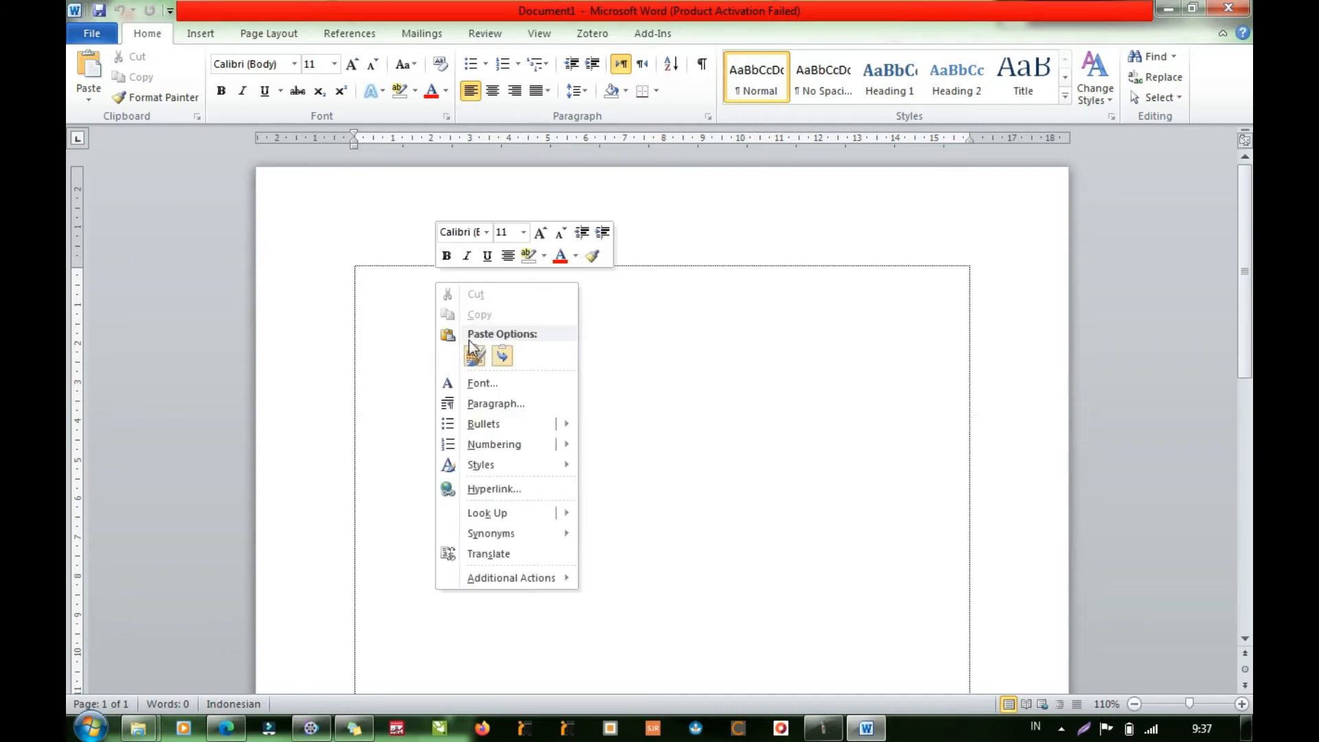
pyautogui.click(474, 355)
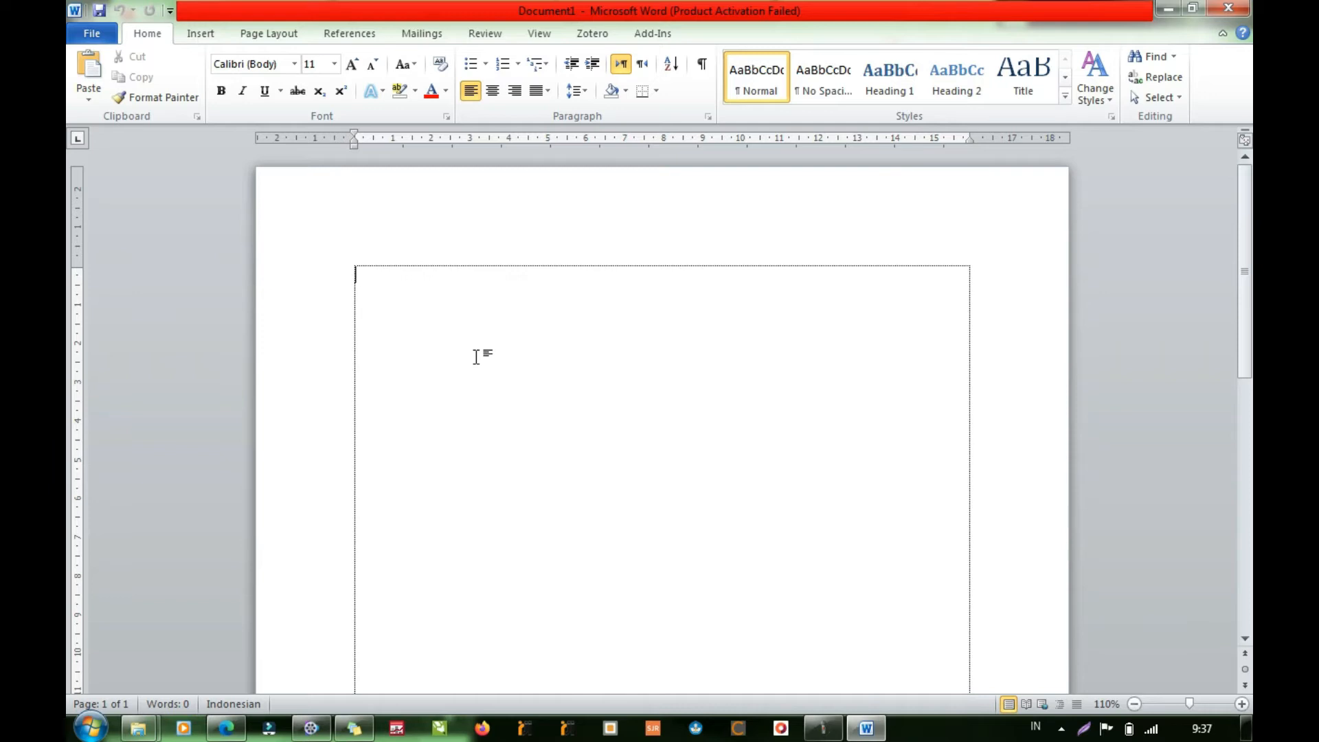
pyautogui.scroll(-3, 642, 392)
pyautogui.scroll(3, 569, 406)
pyautogui.rightClick(504, 336)
pyautogui.click(568, 407)
pyautogui.rightClick(457, 323)
pyautogui.click(521, 392)
pyautogui.scroll(-5, 599, 456)
pyautogui.scroll(-2, 602, 456)
pyautogui.scroll(5, 536, 529)
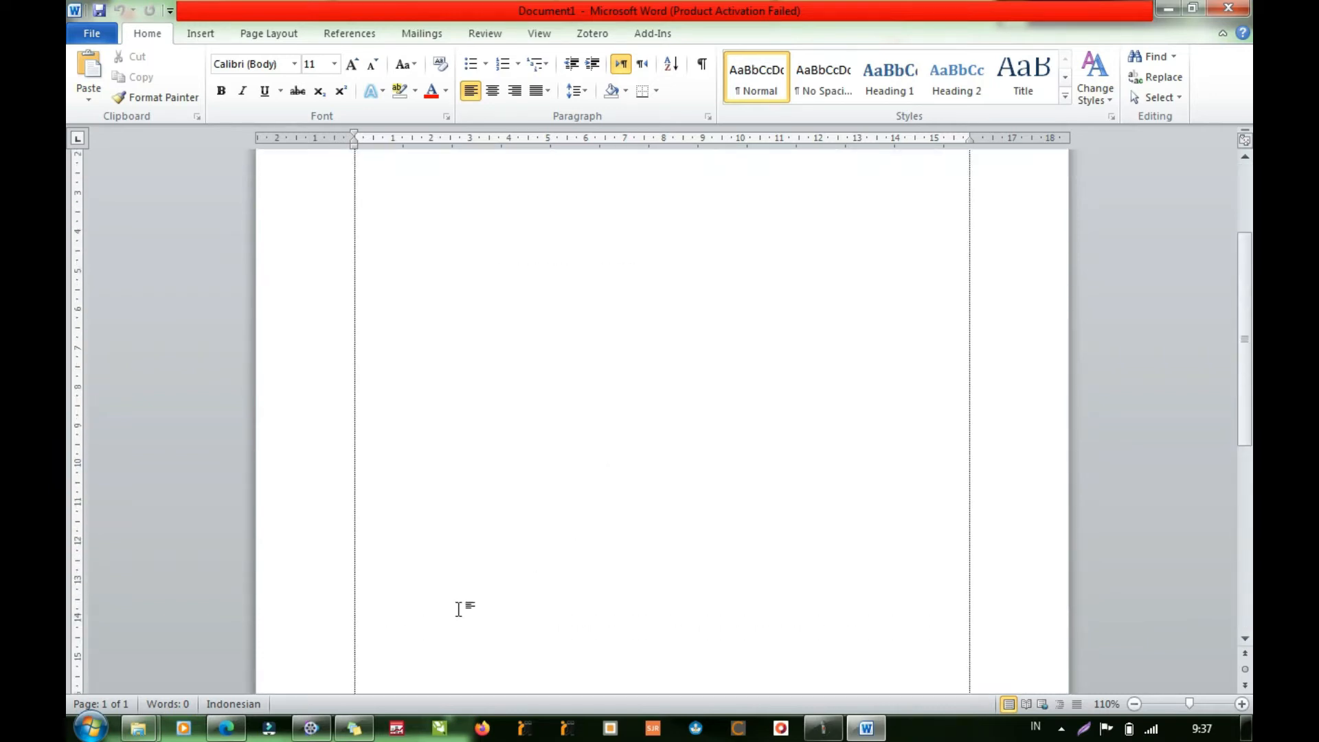
# - Switch back to Edge, open the preview of the four-line Arabic verse image from hariaspriyono.com and copy the image
pyautogui.click(232, 728)
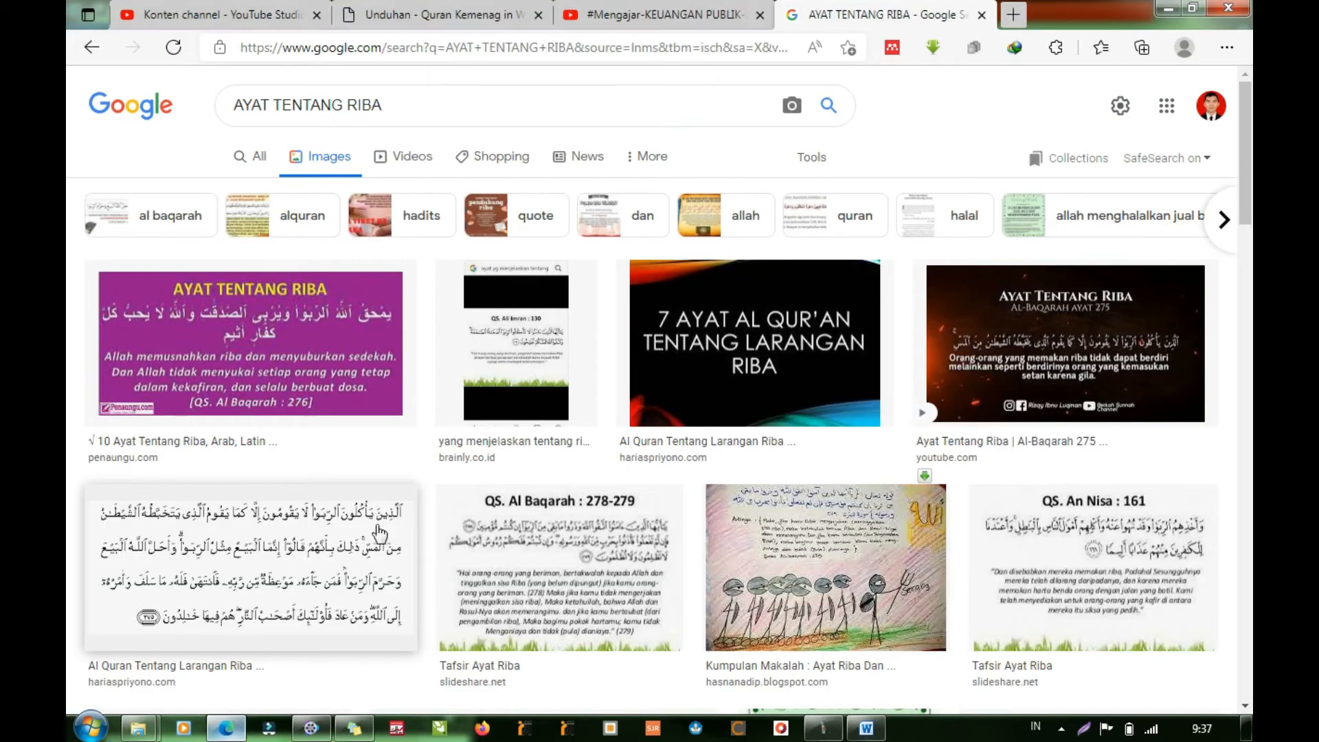
pyautogui.click(332, 553)
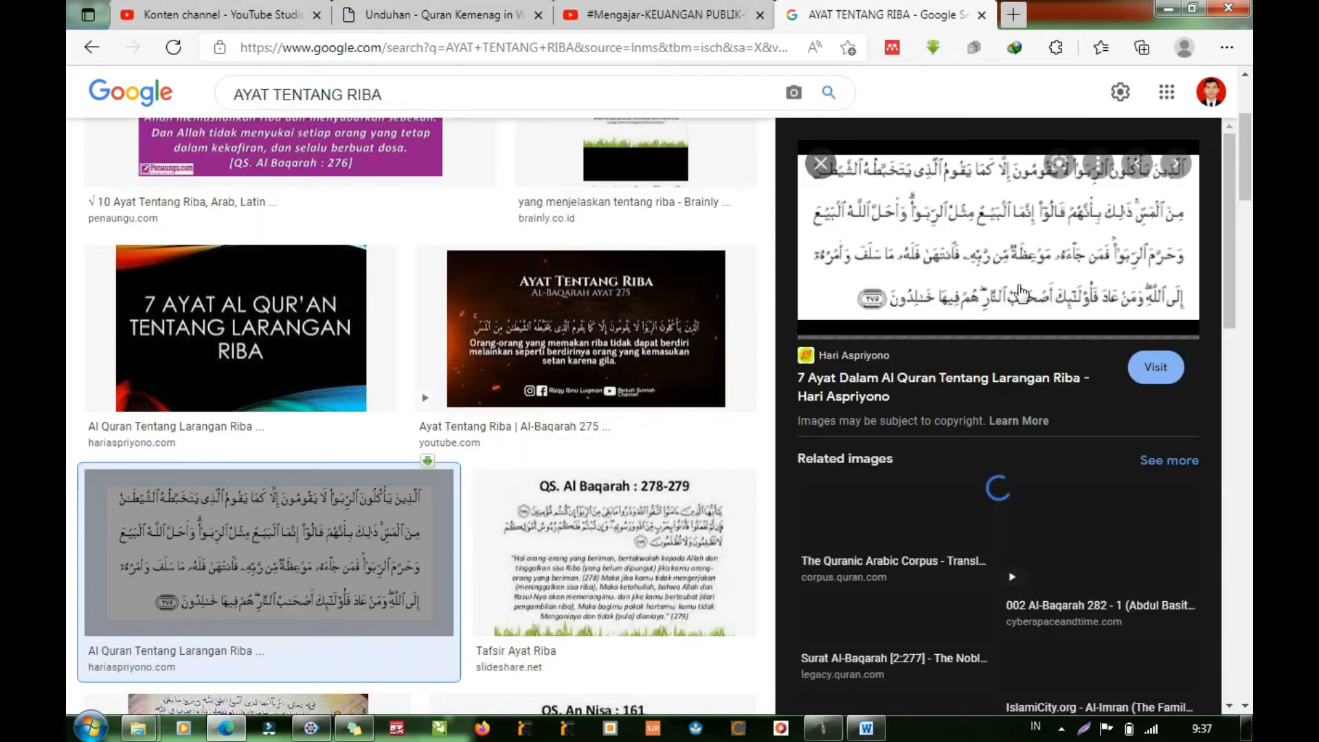
pyautogui.rightClick(1025, 292)
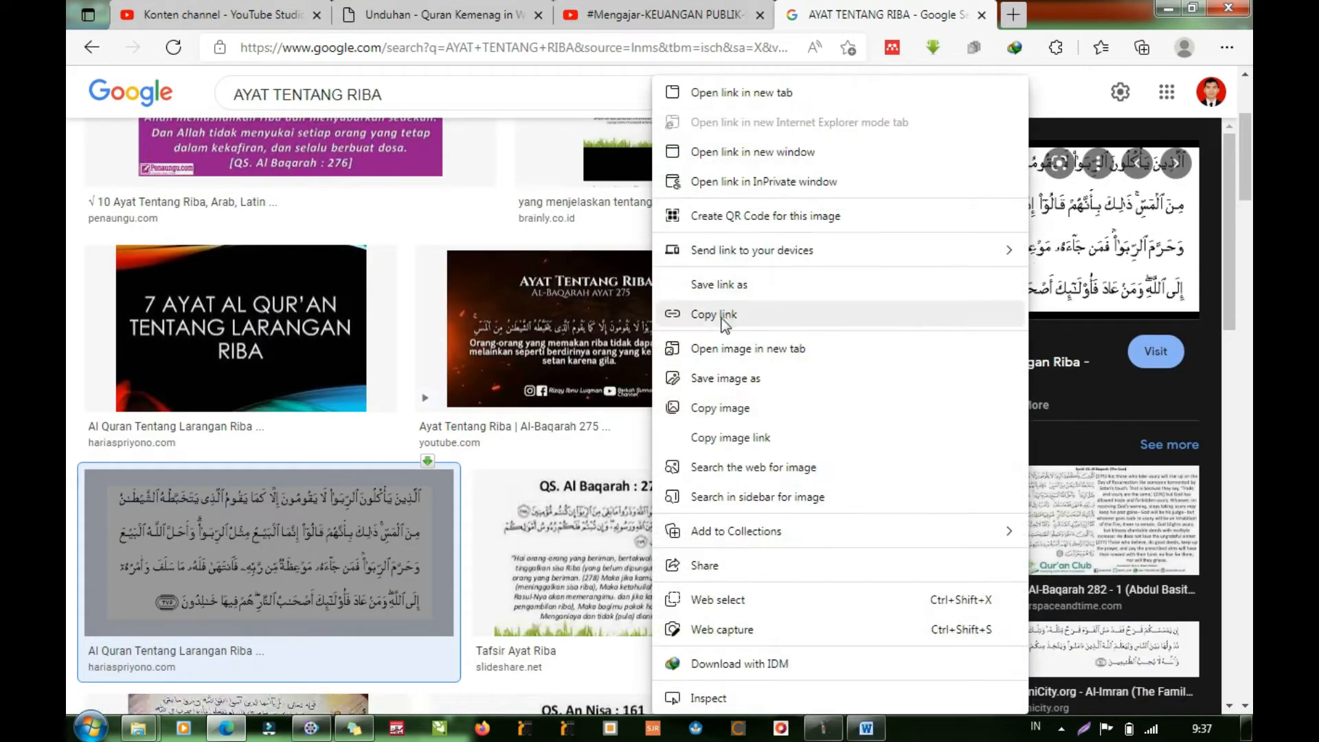
pyautogui.click(710, 407)
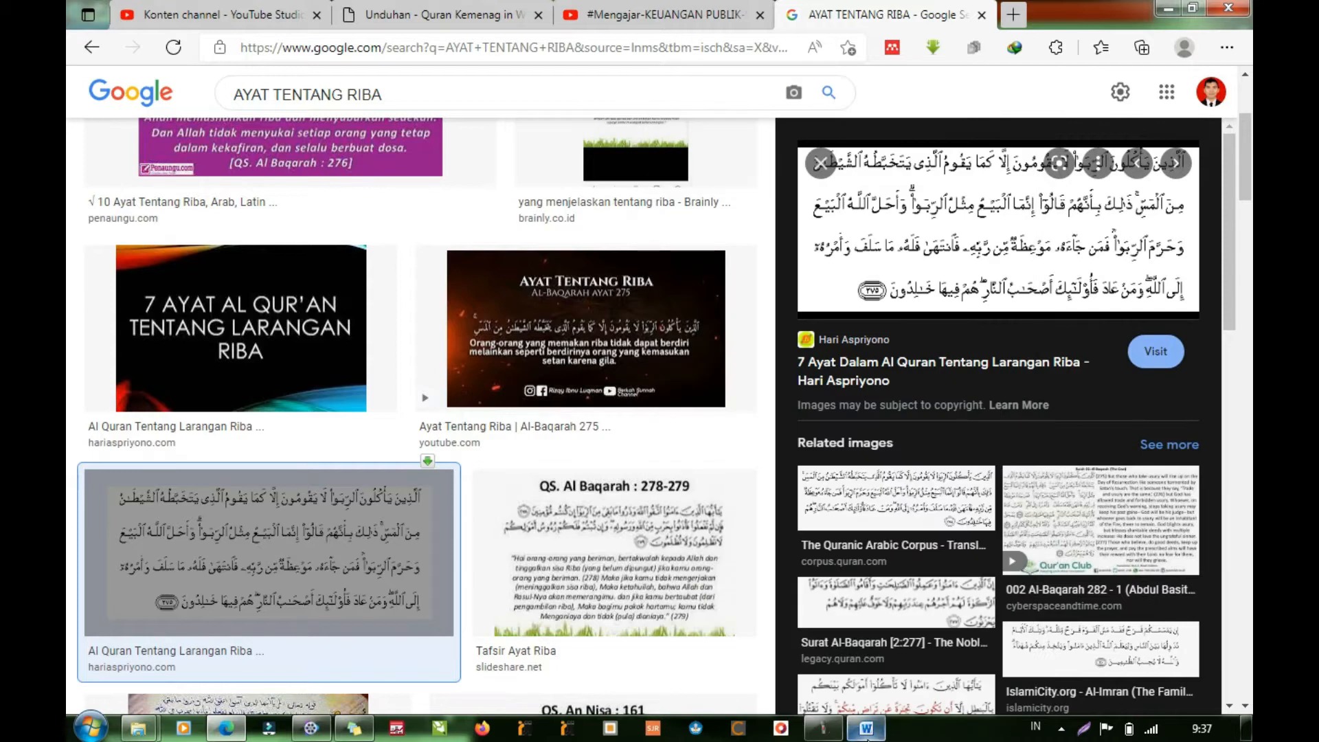
# - Switch to Word, paste the copied verse image at the start of the document and enlarge it to about the text width
pyautogui.click(867, 728)
pyautogui.rightClick(393, 284)
pyautogui.click(431, 358)
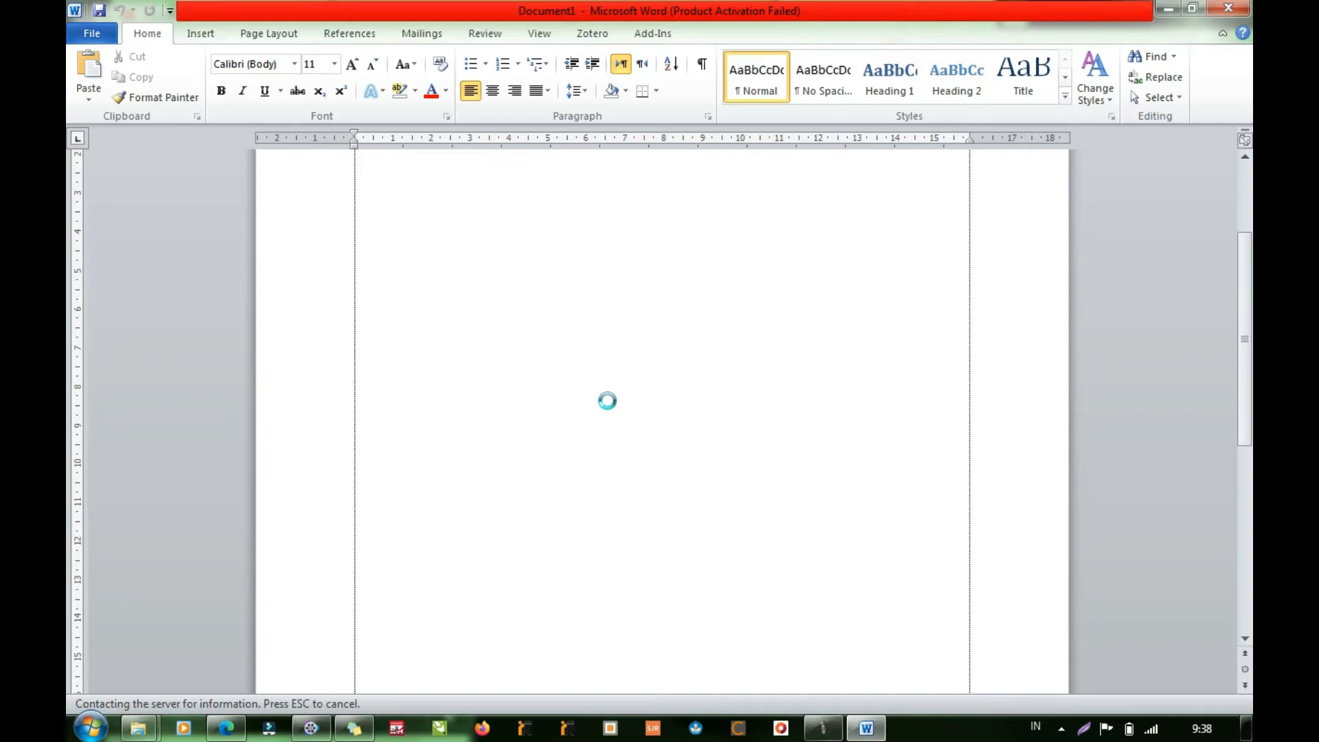
pyautogui.click(695, 350)
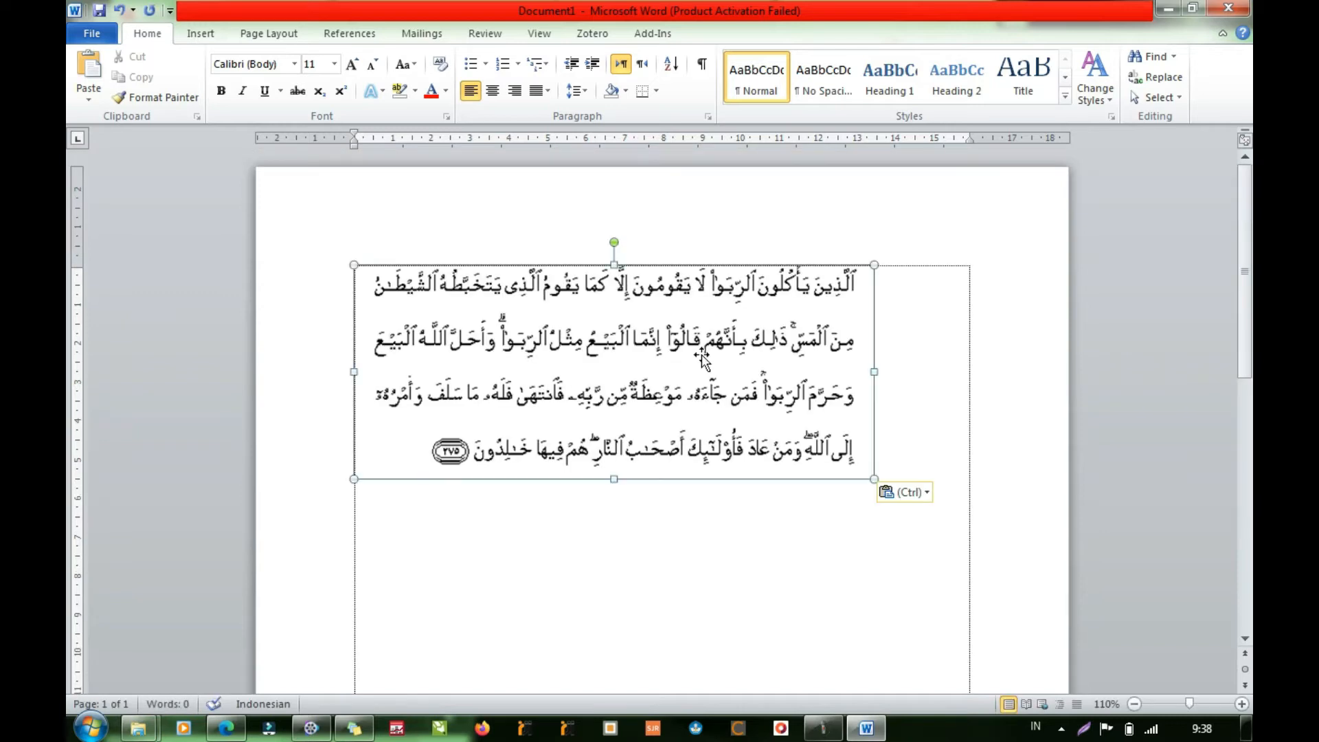
pyautogui.moveTo(872, 475); pyautogui.dragTo(968, 532)
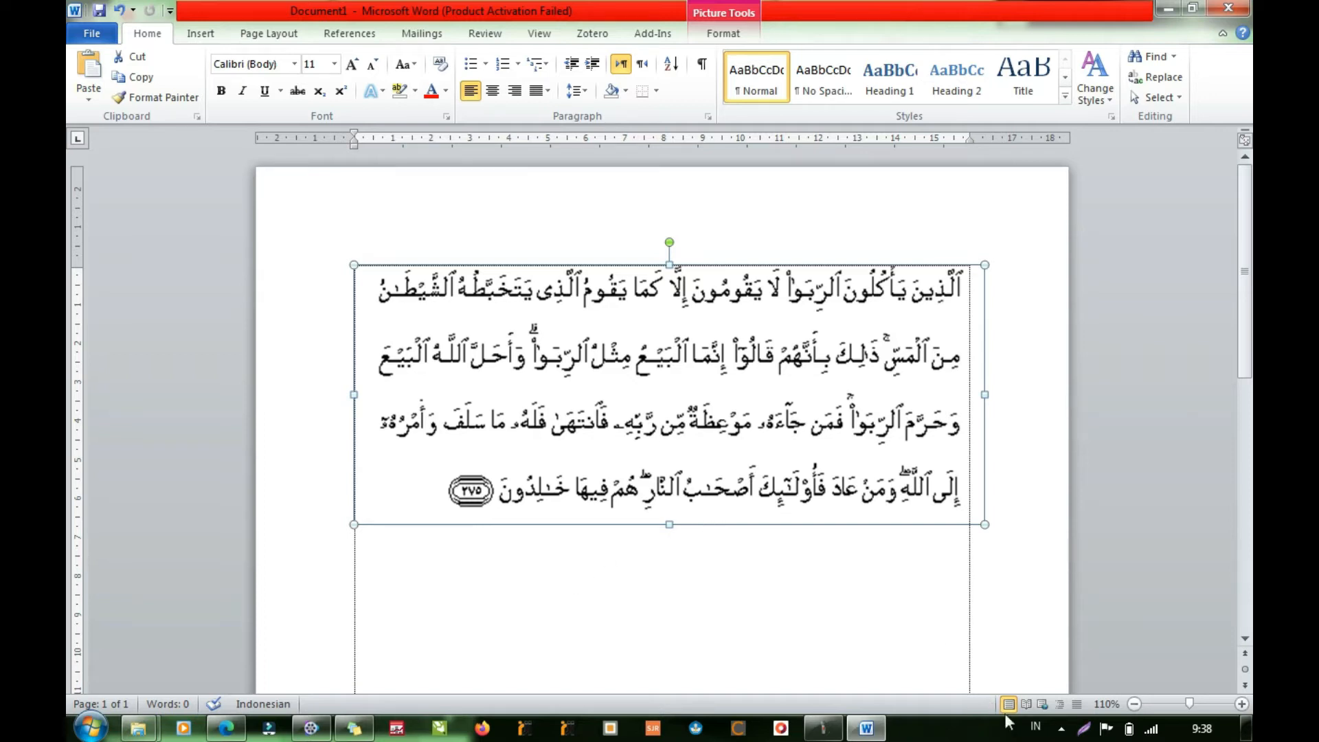
# - Try typing a few letters below the verse image with the Arabic (Egypt) keyboard, and restore the Indonesian input language
pyautogui.click(1039, 727)
pyautogui.click(1062, 675)
pyautogui.click(841, 592)
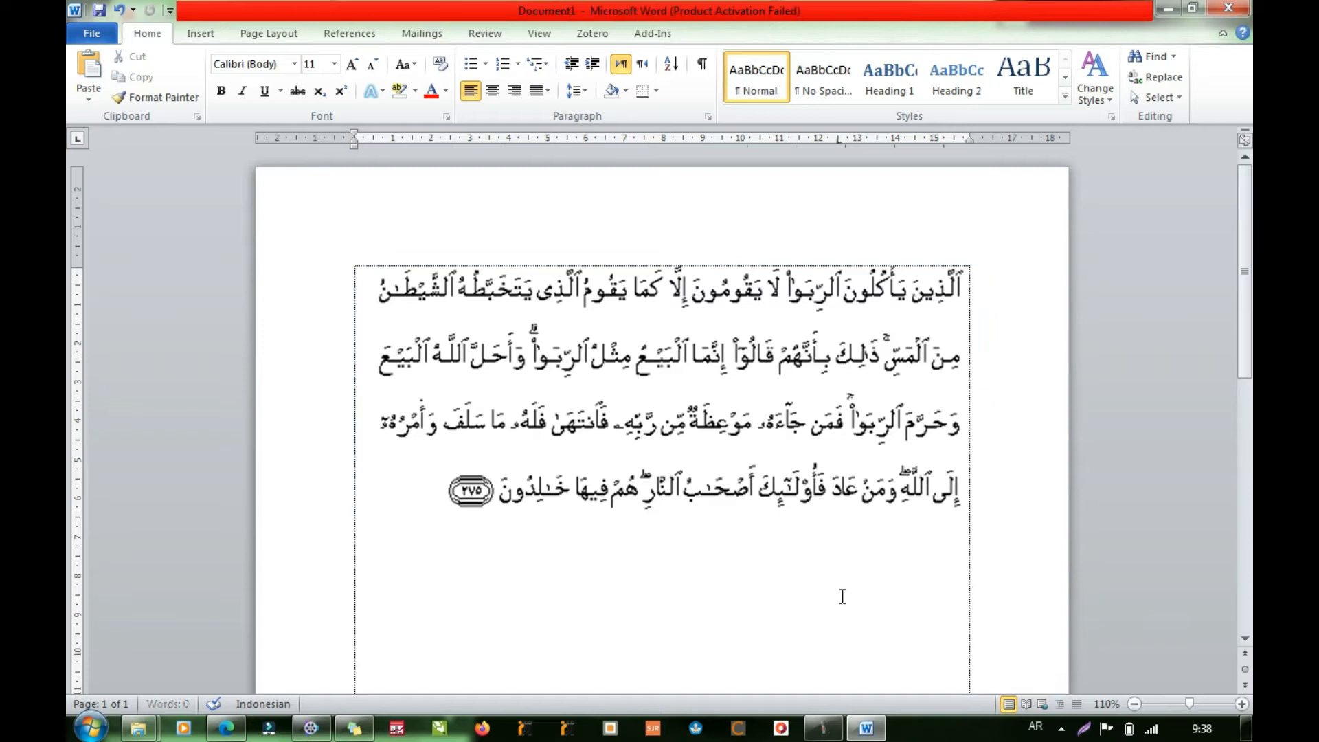
pyautogui.write('FFRF')
pyautogui.press('BackSpace')
pyautogui.press('BackSpace')
pyautogui.press('BackSpace')
pyautogui.press('BackSpace')
pyautogui.write('LLD')
pyautogui.press('BackSpace')
pyautogui.press('BackSpace')
pyautogui.press('BackSpace')
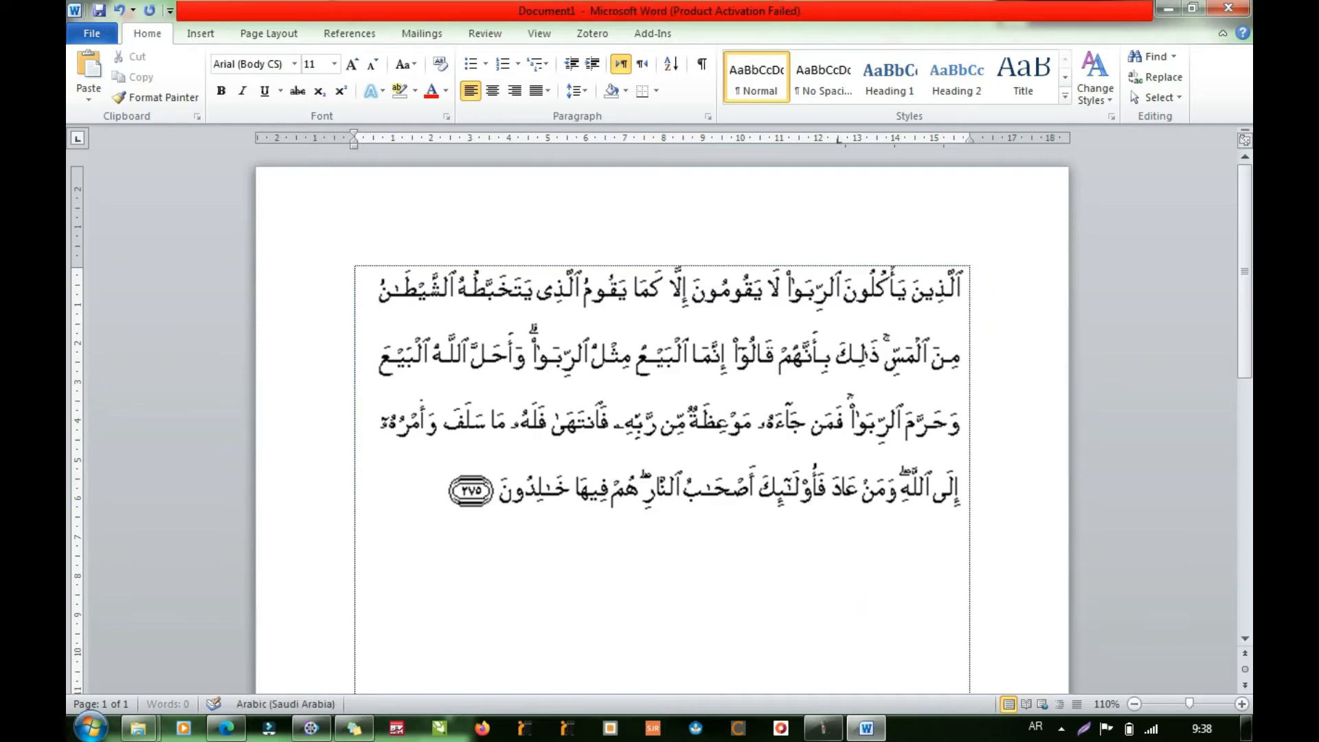
pyautogui.click(1036, 727)
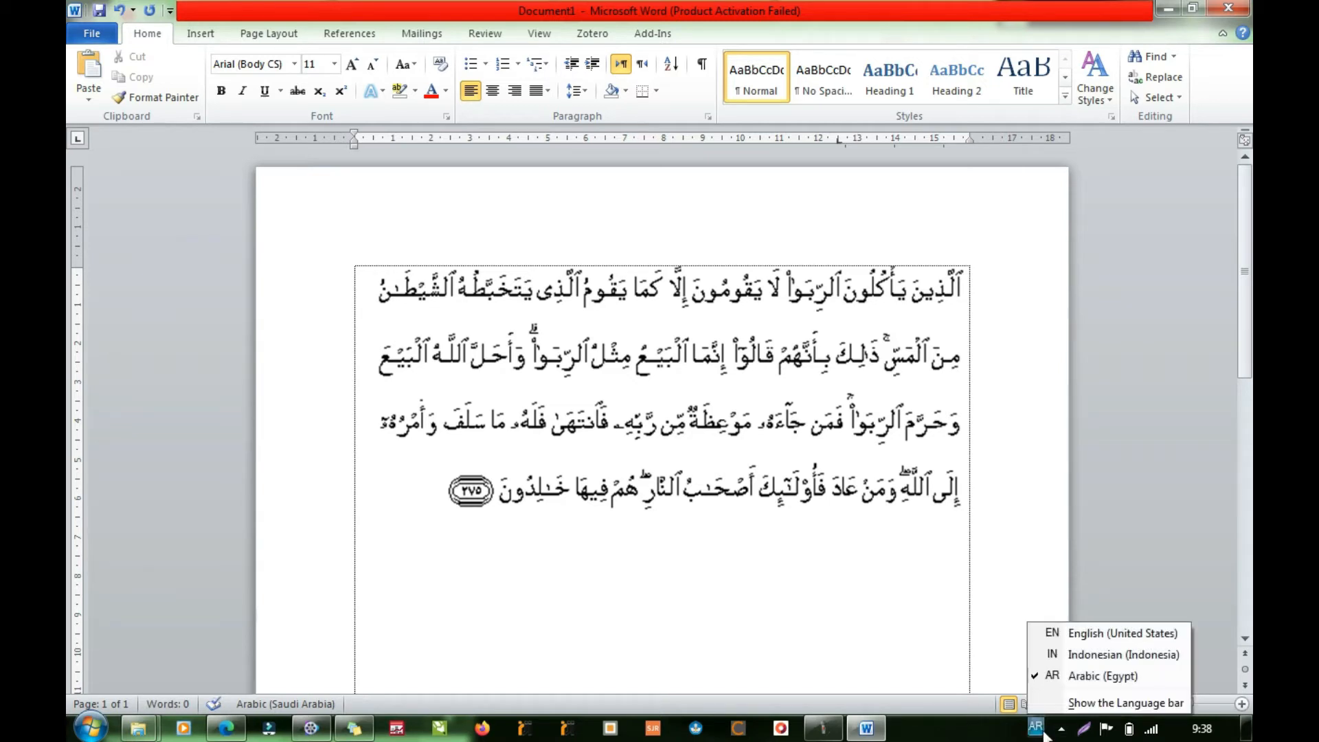
pyautogui.click(1062, 654)
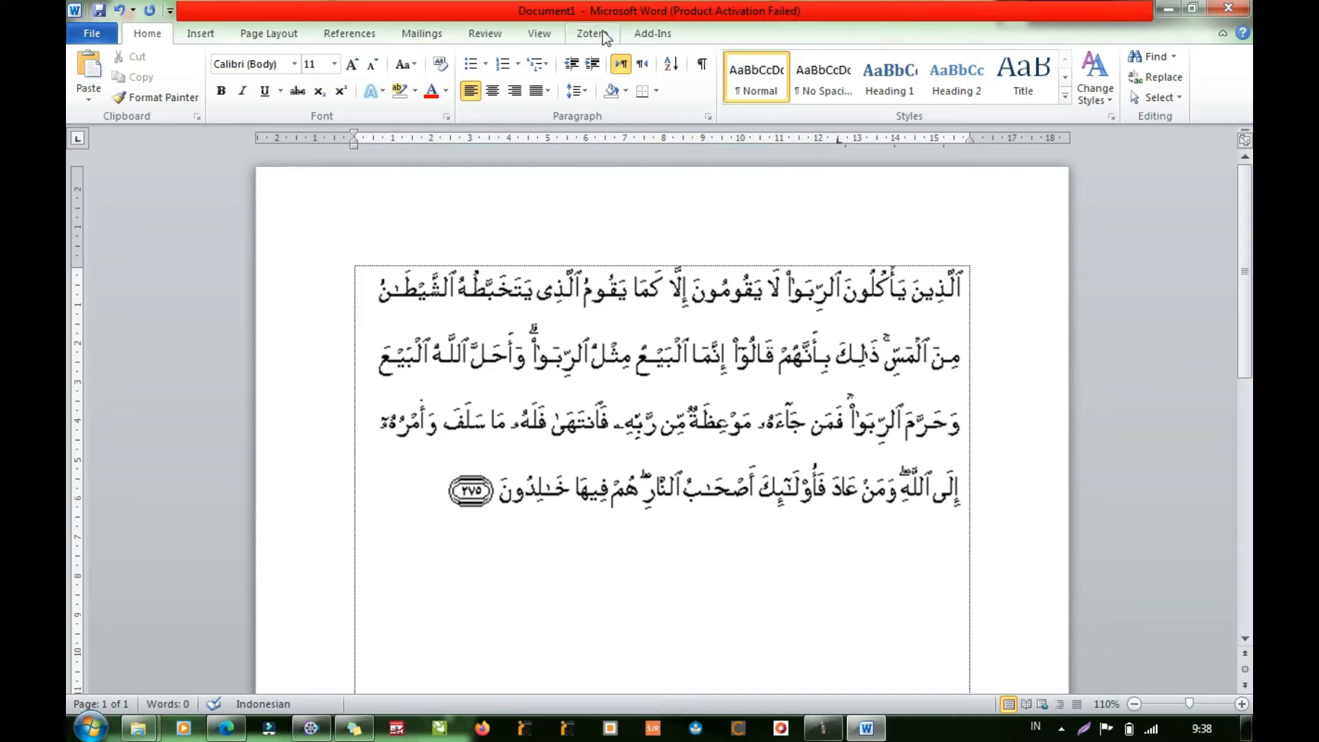
# - Insert verses 1 to 3 of surah 004. An Nisaa' in Arabic with Indonesian translation using the Al-Quran add-in
pyautogui.click(648, 34)
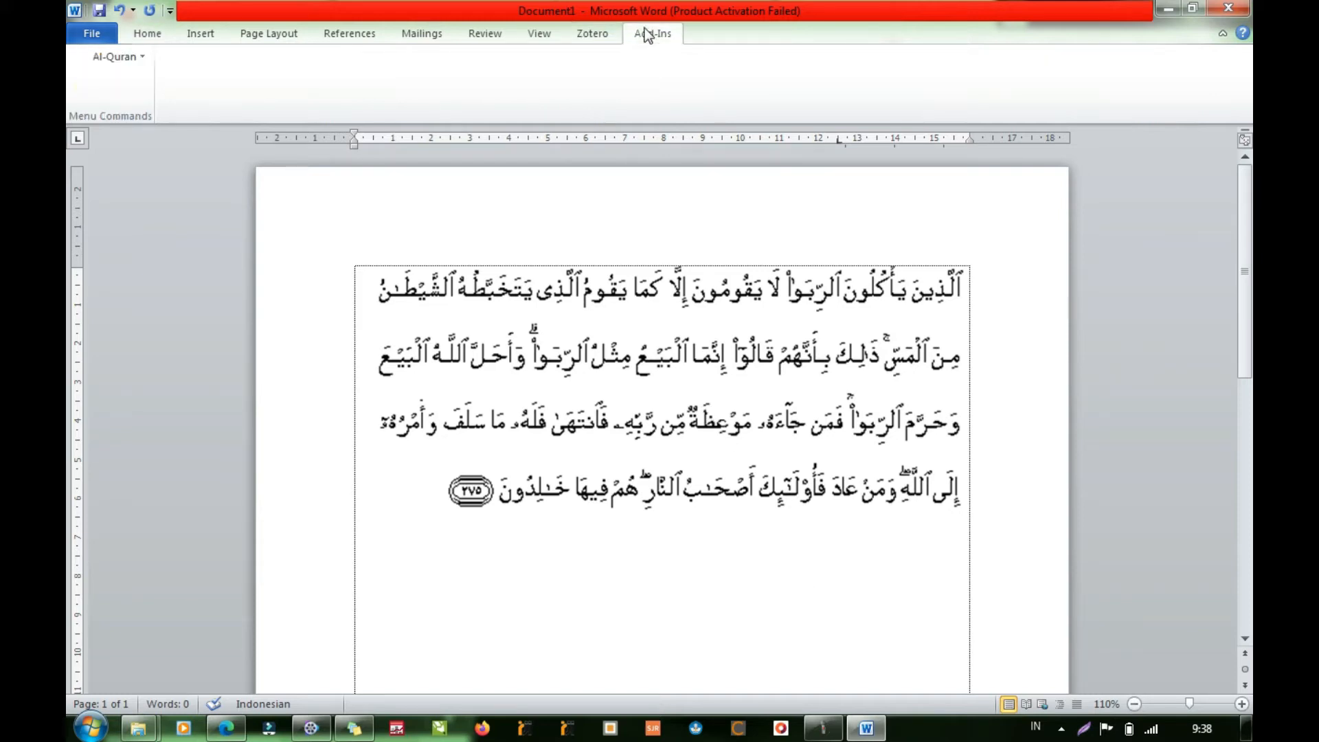
pyautogui.click(127, 57)
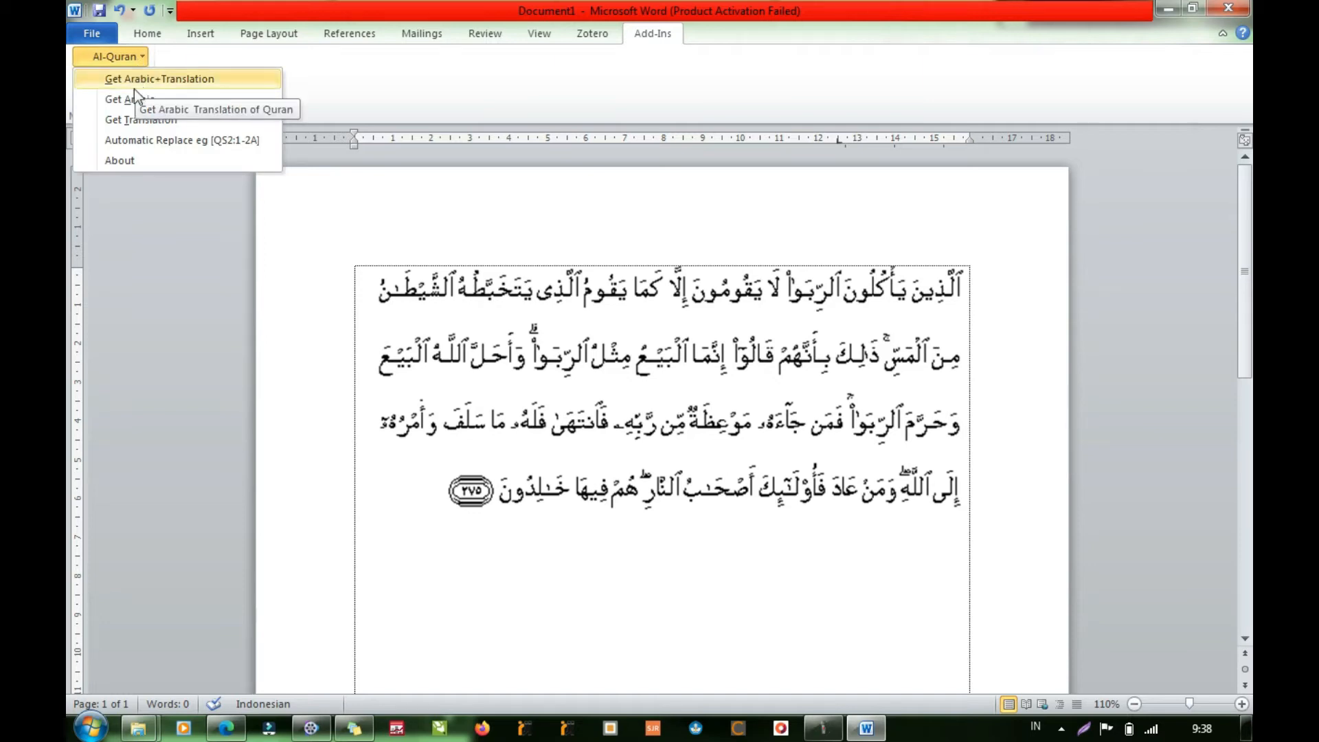
pyautogui.click(136, 81)
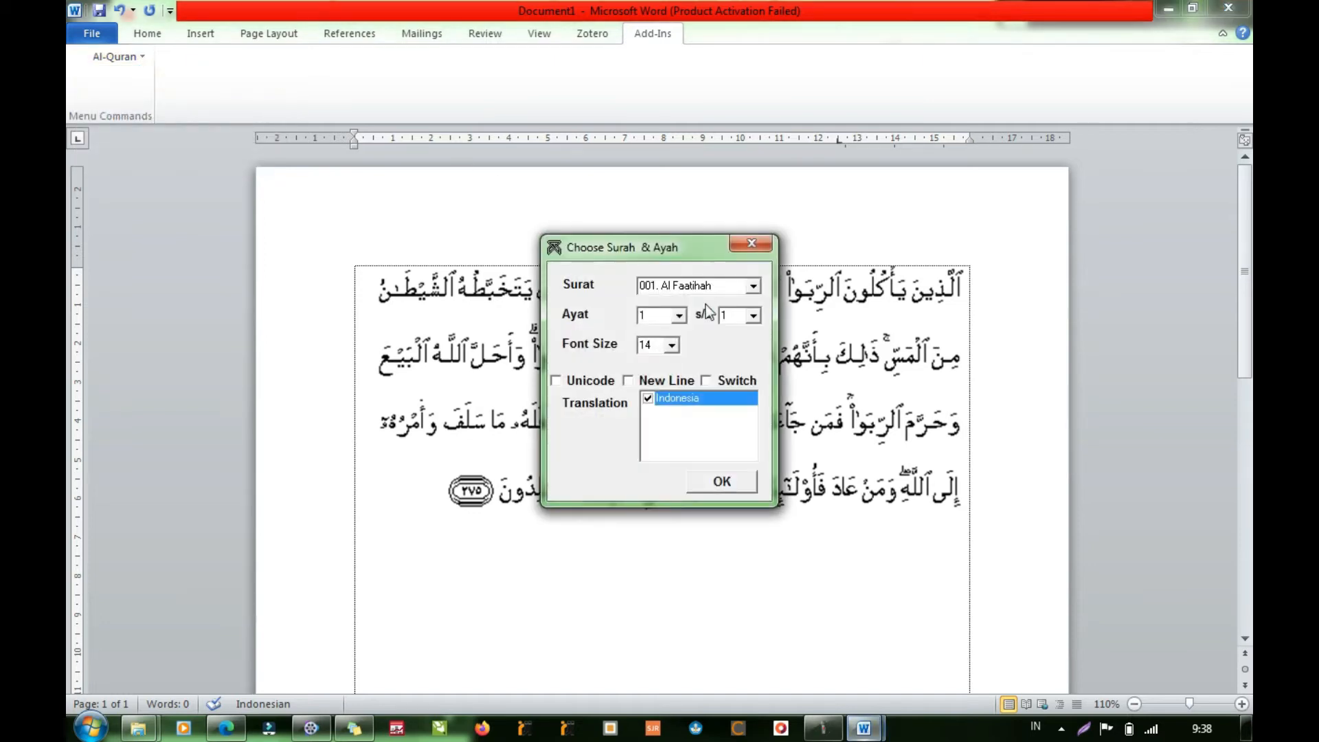
pyautogui.click(754, 285)
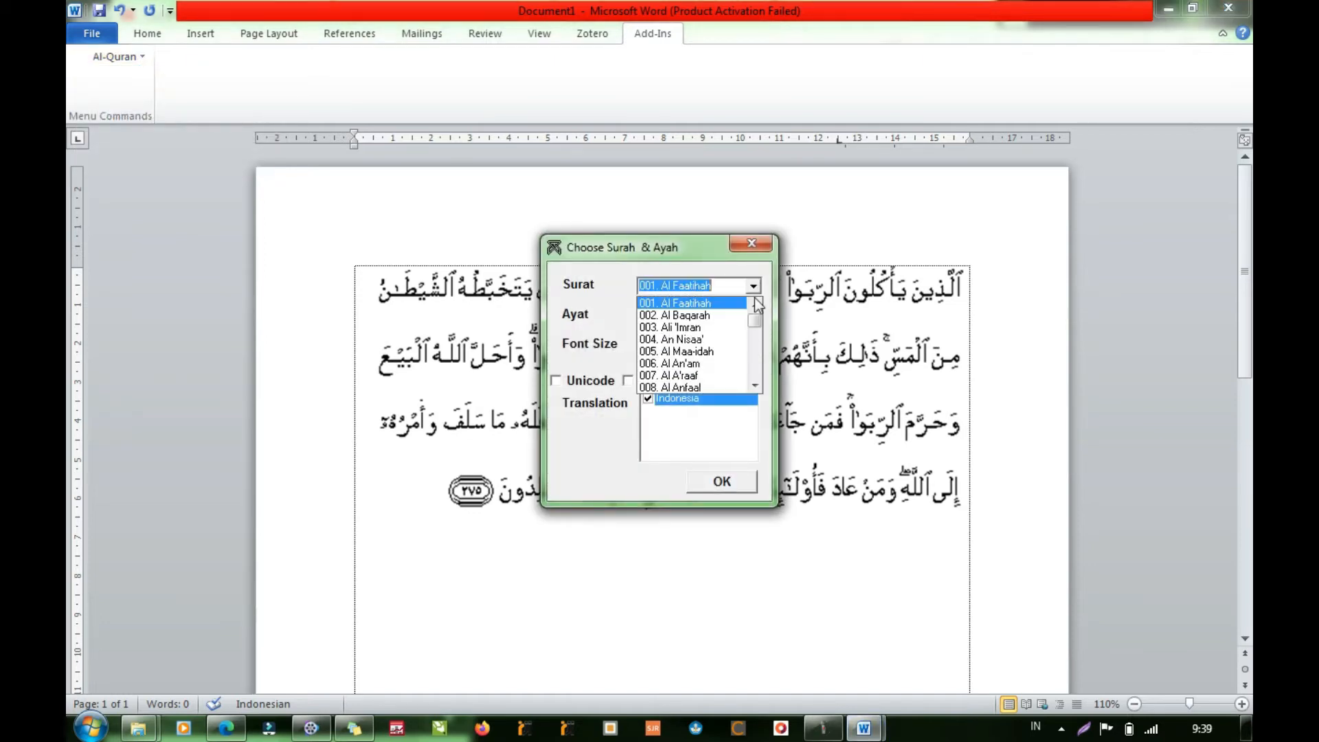
pyautogui.click(699, 337)
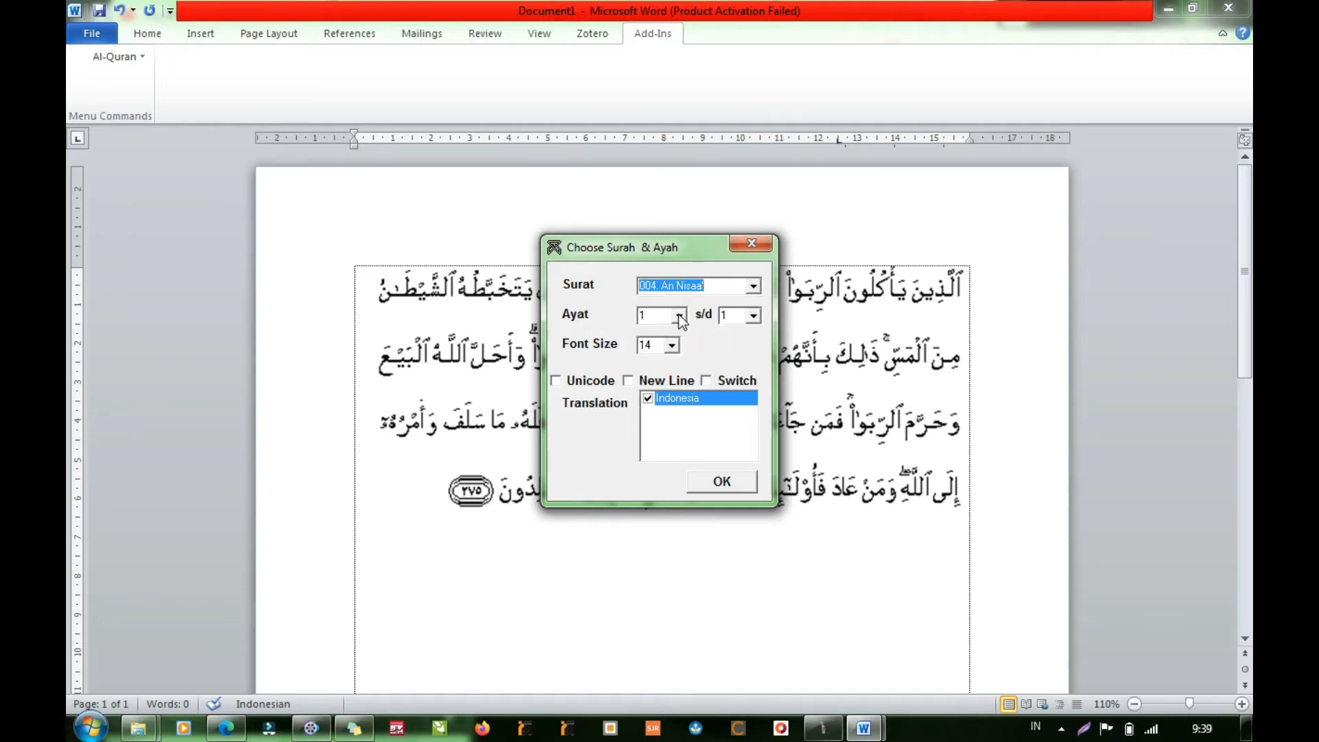
pyautogui.click(753, 315)
pyautogui.click(742, 351)
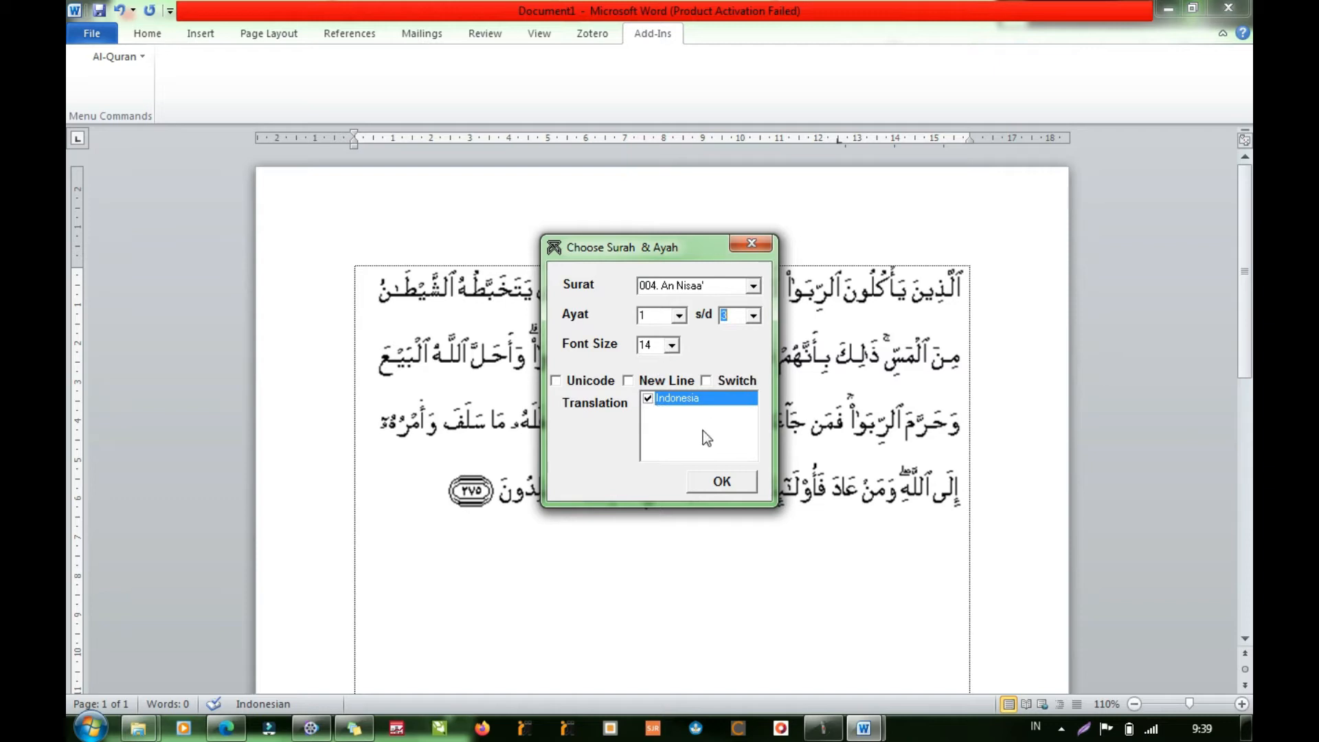
pyautogui.click(730, 489)
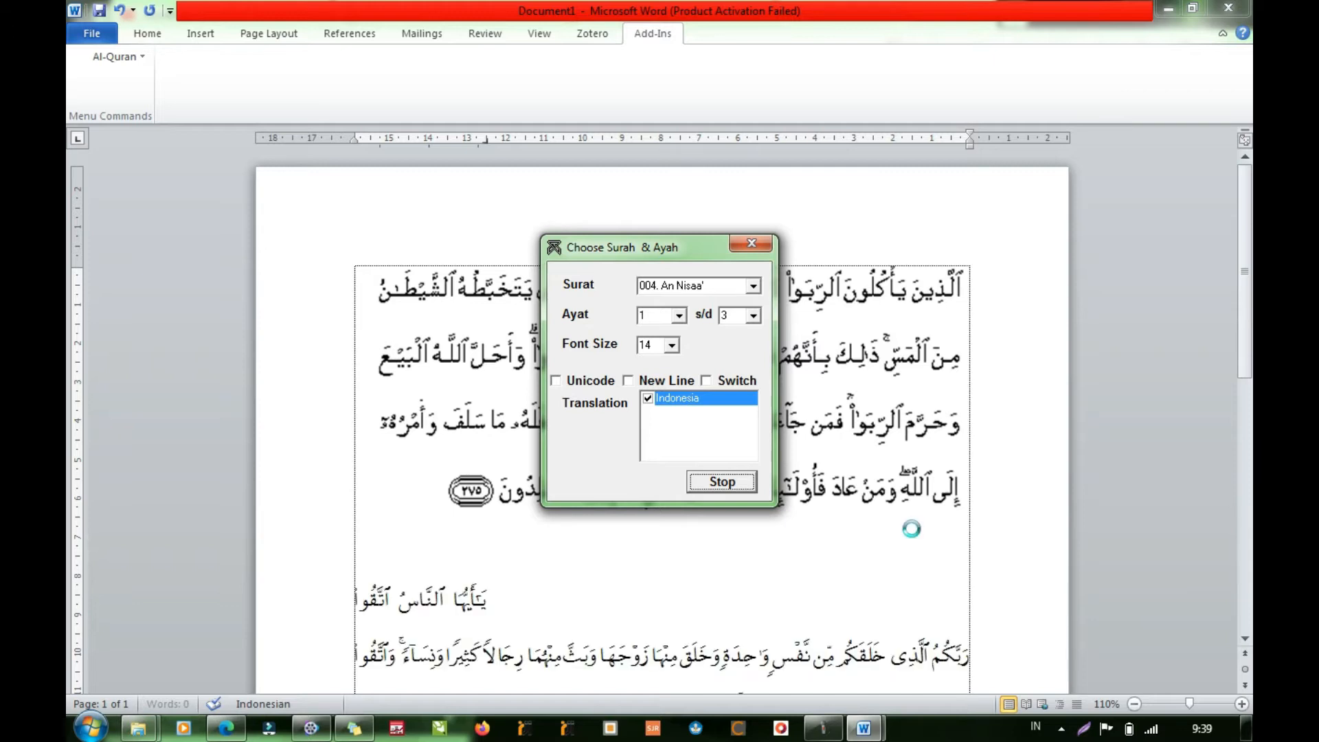
# - Remove the gap before the first line of the inserted Arabic verses so it starts at the right margin
pyautogui.scroll(10, 655, 544)
pyautogui.scroll(3, 830, 473)
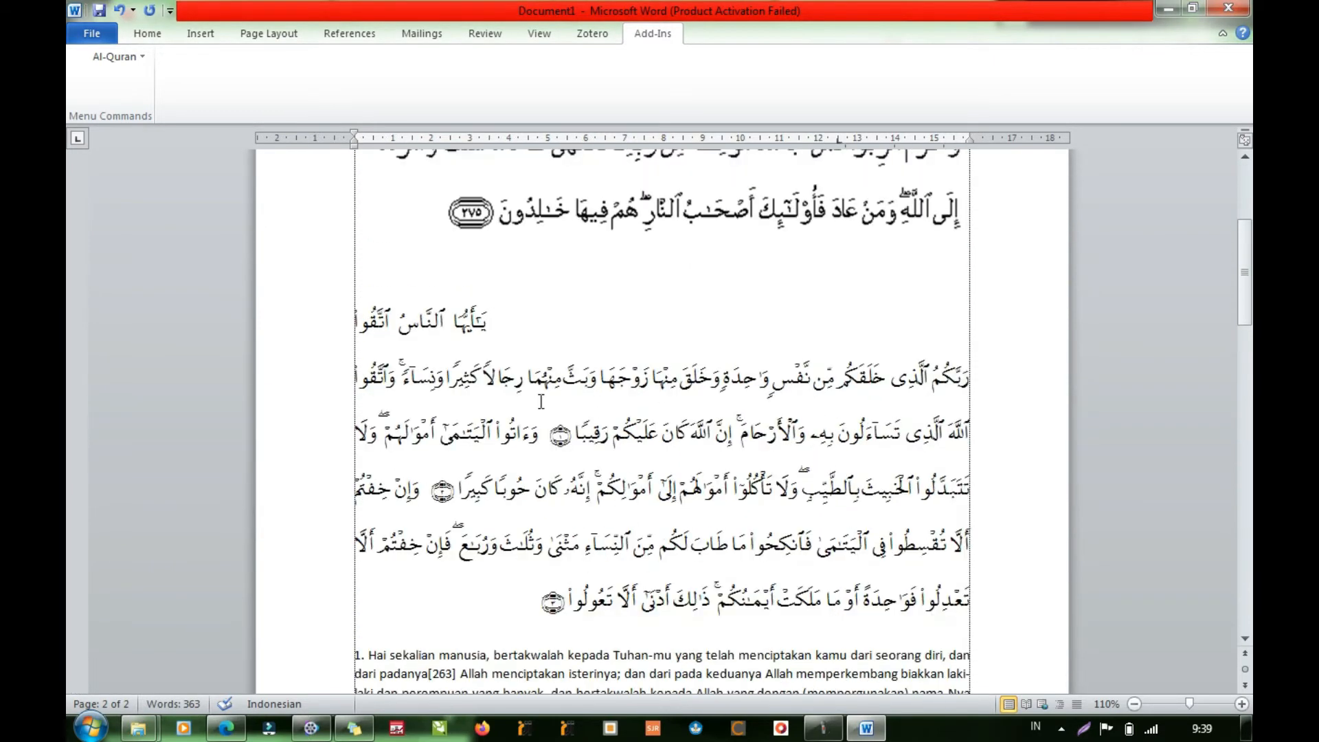
pyautogui.click(514, 330)
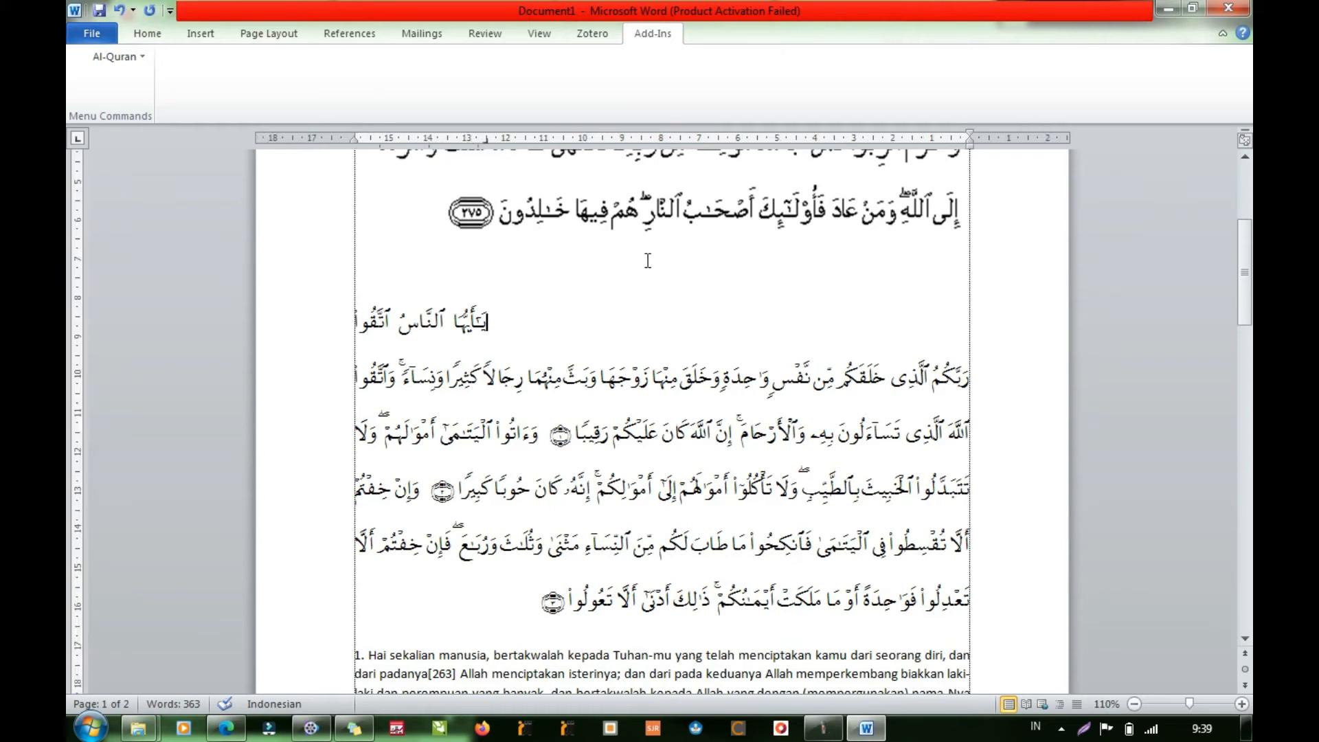
pyautogui.press('Delete')
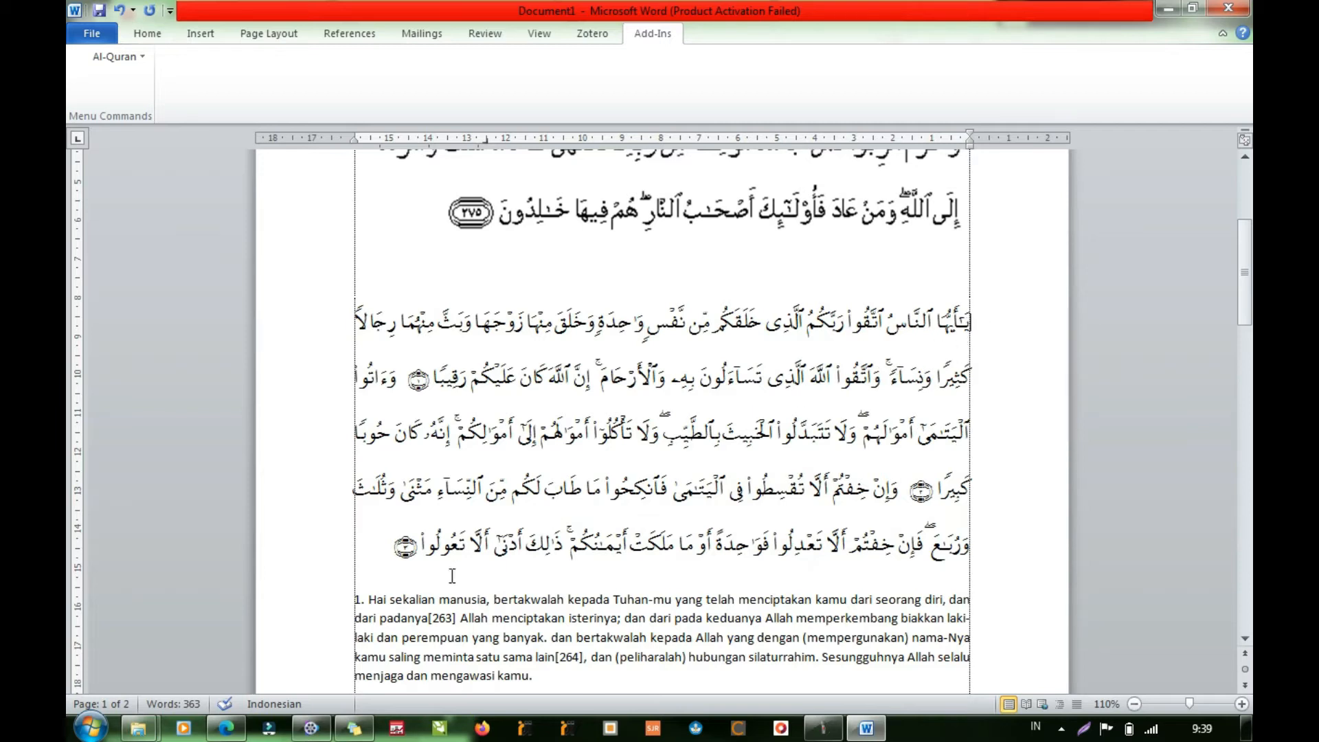
# - Examine the inserted Arabic verses and their Indonesian translation below the verse image
pyautogui.scroll(-5, 644, 604)
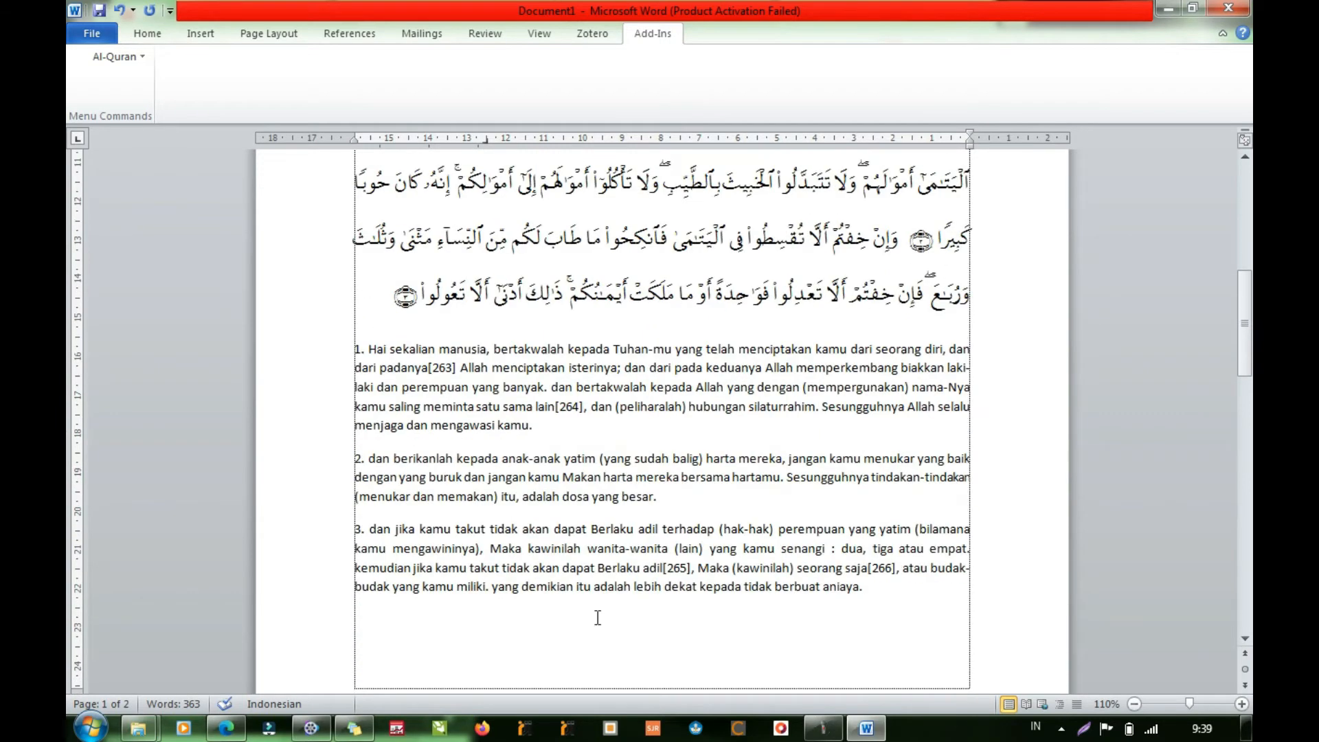
pyautogui.click(662, 563)
pyautogui.scroll(4, 821, 550)
pyautogui.scroll(3, 821, 549)
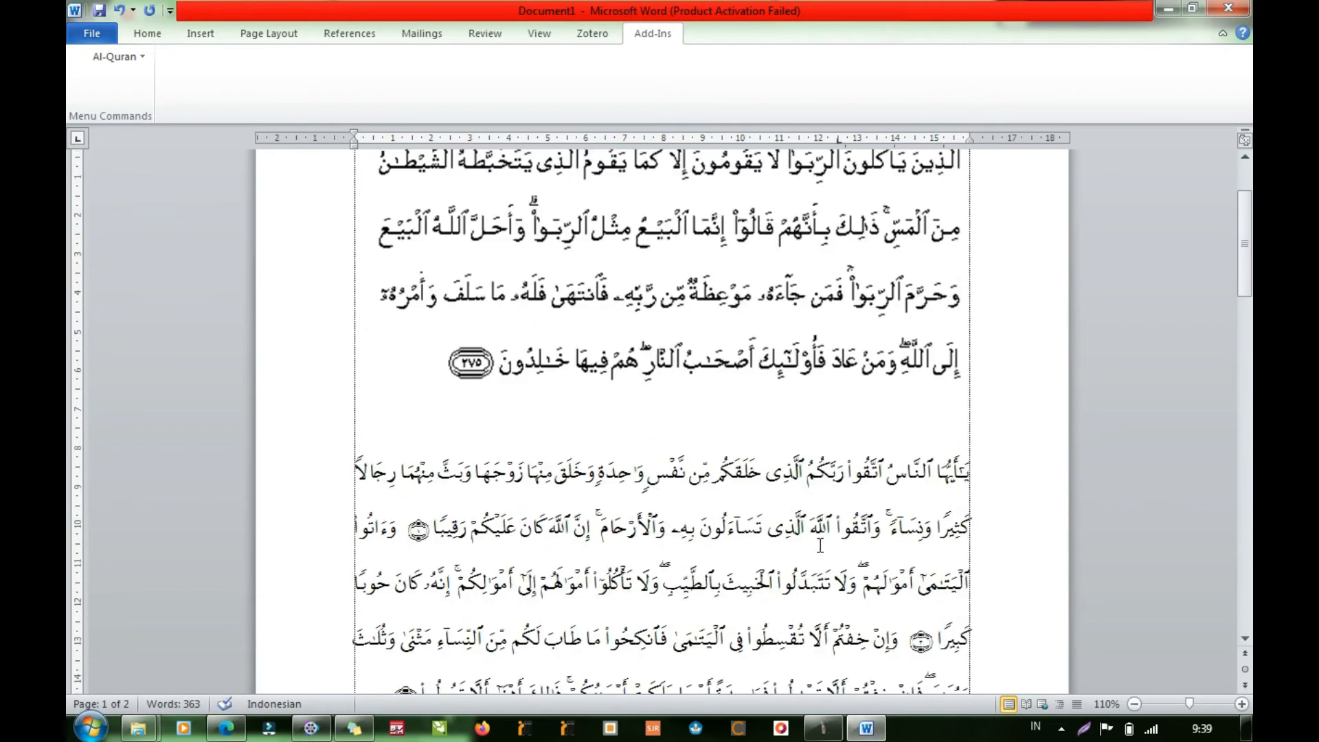
pyautogui.scroll(-4, 832, 549)
pyautogui.scroll(-4, 858, 572)
pyautogui.scroll(8, 861, 577)
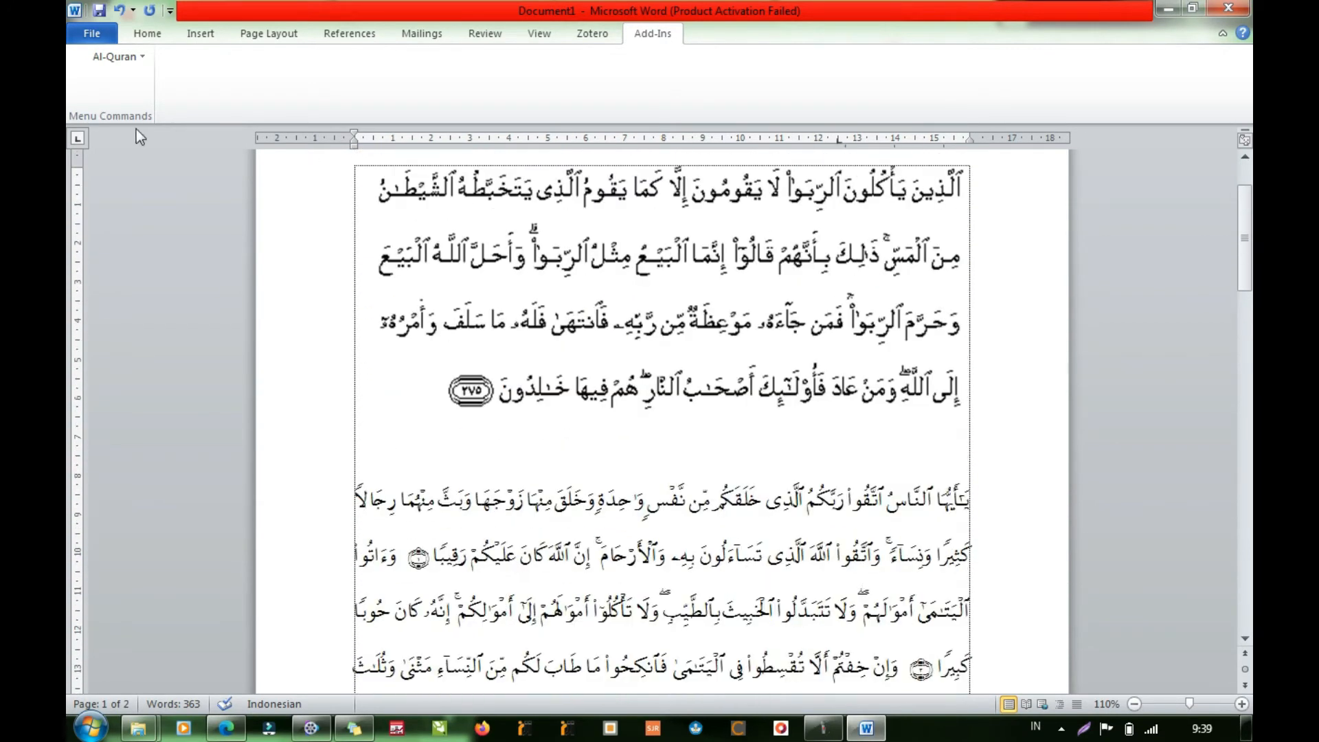
pyautogui.scroll(-2, 873, 573)
pyautogui.scroll(-8, 872, 572)
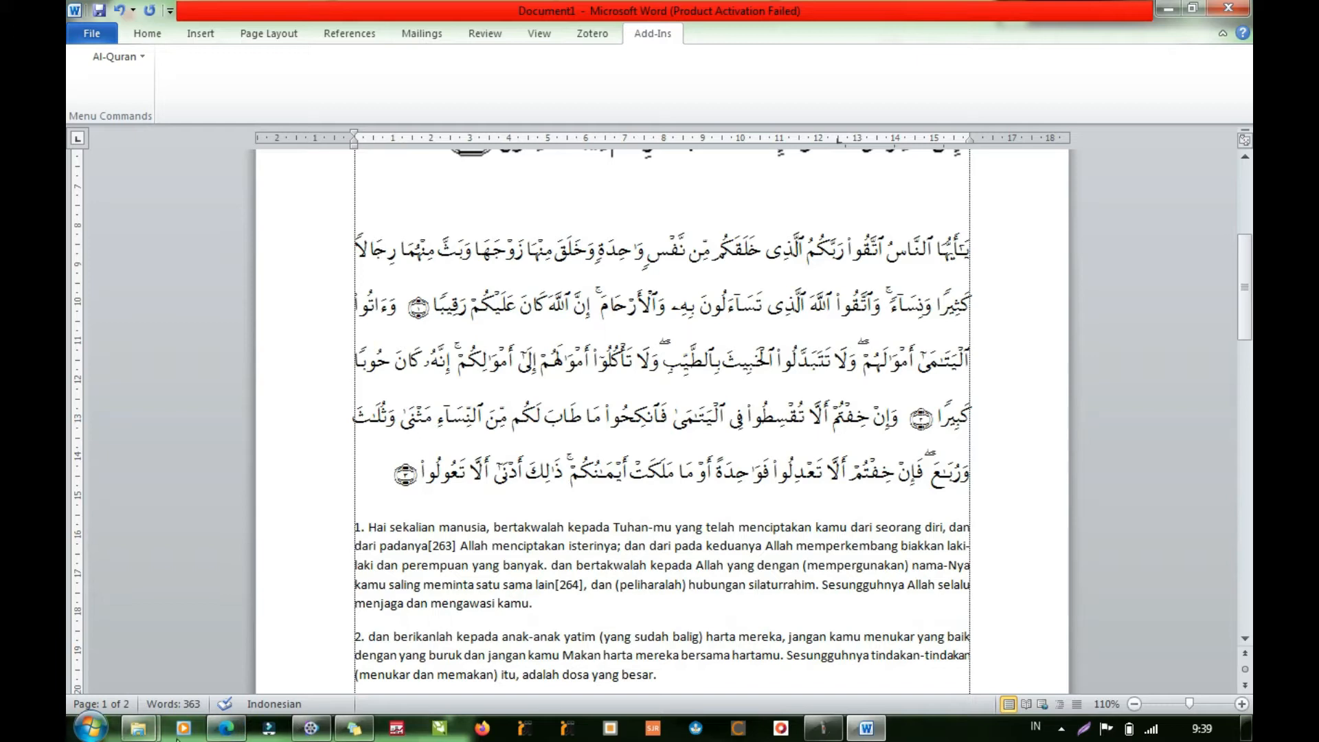
# - Switch to the browser and examine the Quran Kemenag in Word download page with its font and Microsoft Word installer entries
pyautogui.click(223, 729)
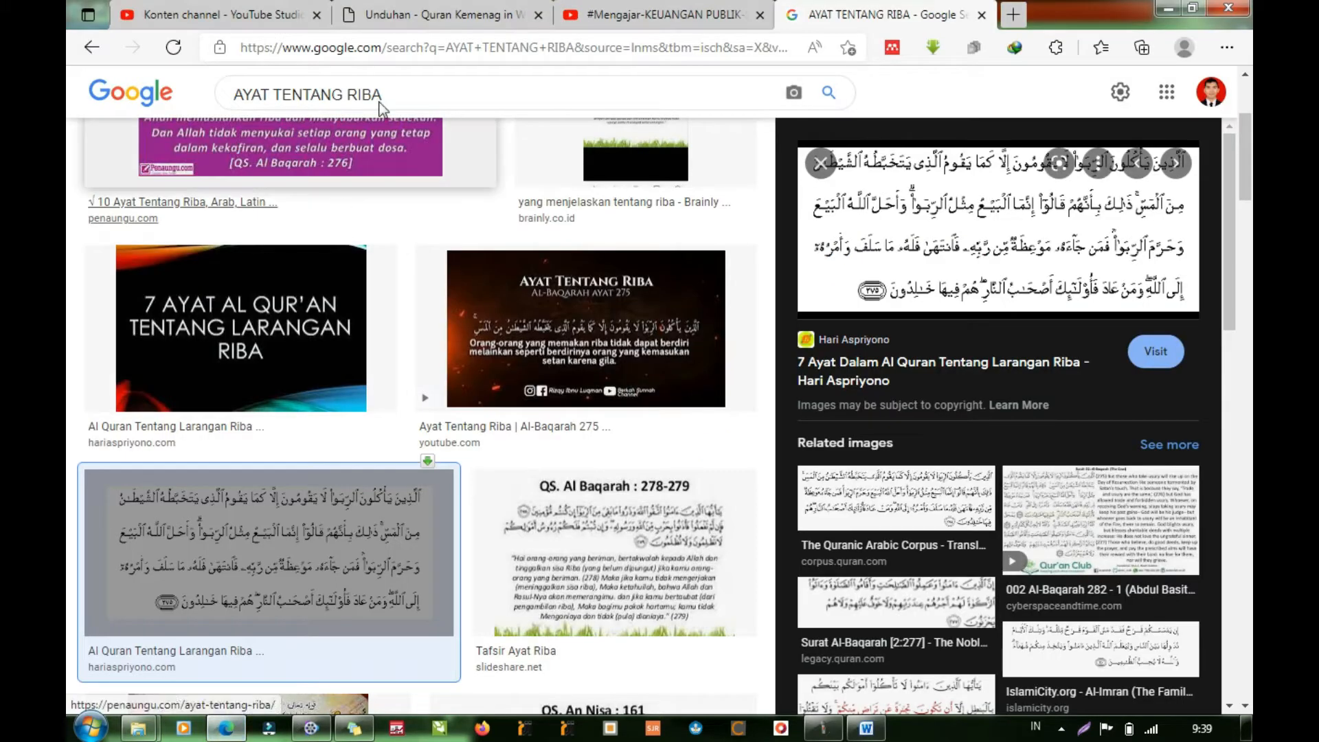
pyautogui.click(460, 4)
pyautogui.scroll(10, 430, 240)
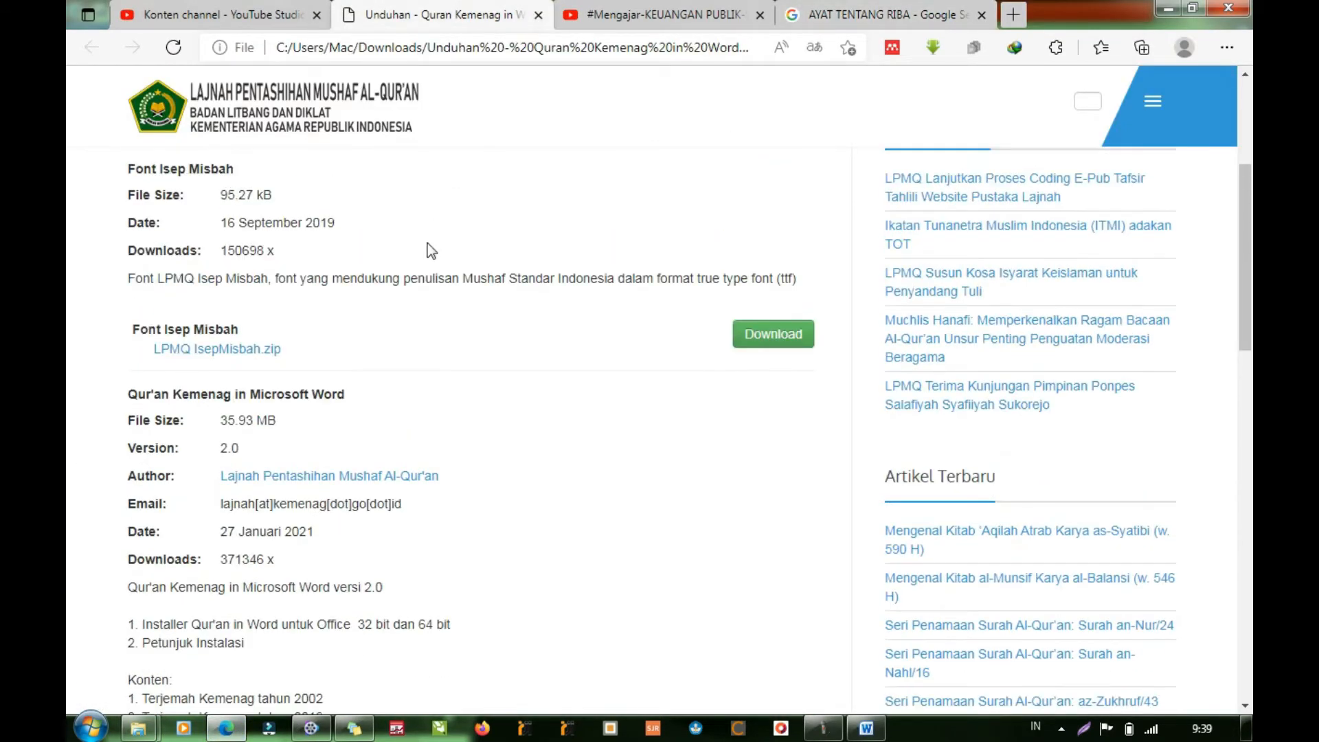
pyautogui.moveTo(343, 237)
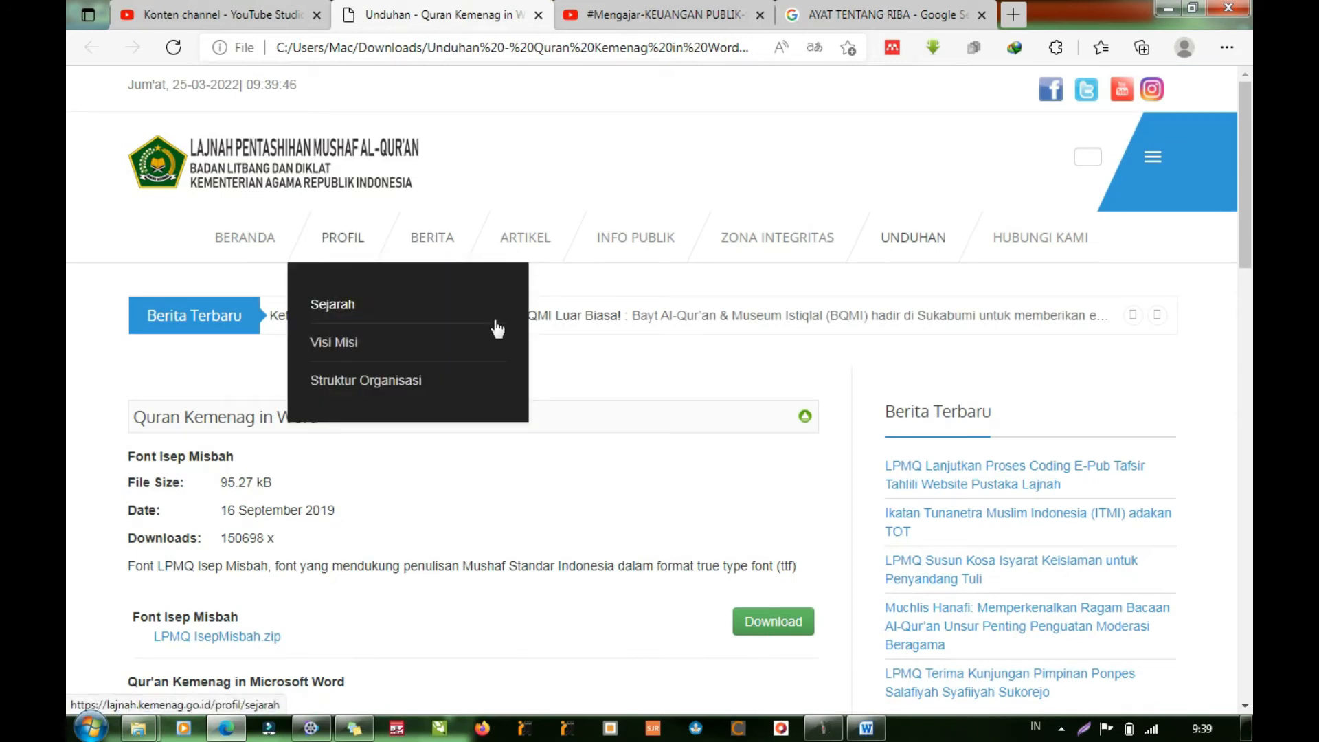
pyautogui.scroll(-3, 661, 498)
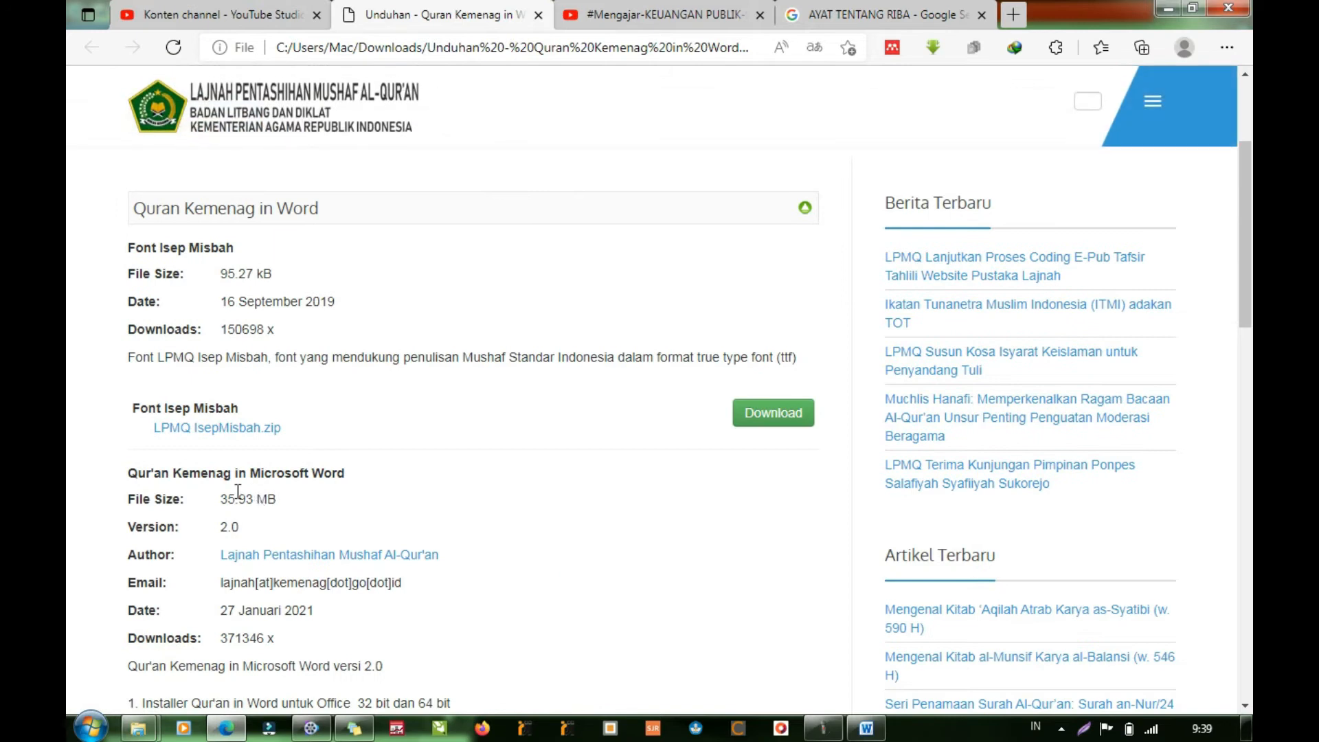
pyautogui.scroll(-10, 496, 570)
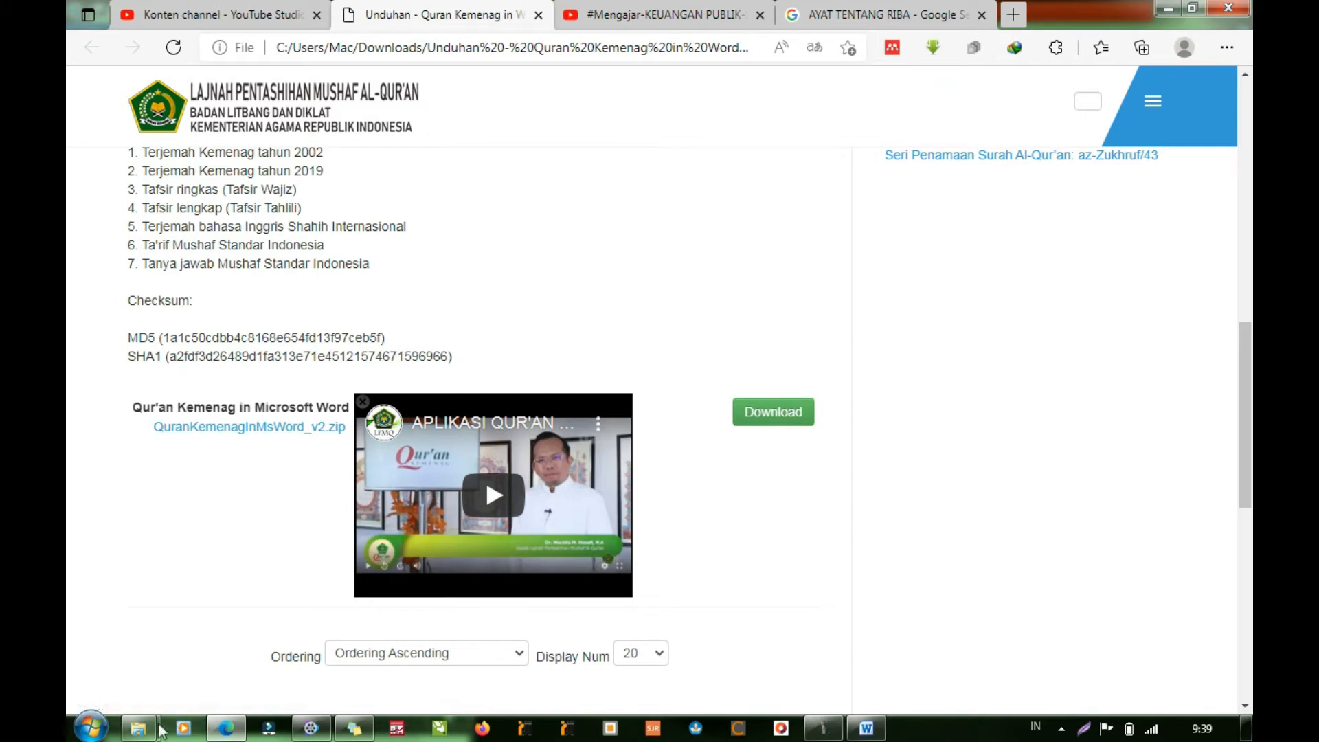
# - Open the archive QuranKemenagInMsWord_v2.zip from the Compressed folder in Downloads
pyautogui.moveTo(138, 728)
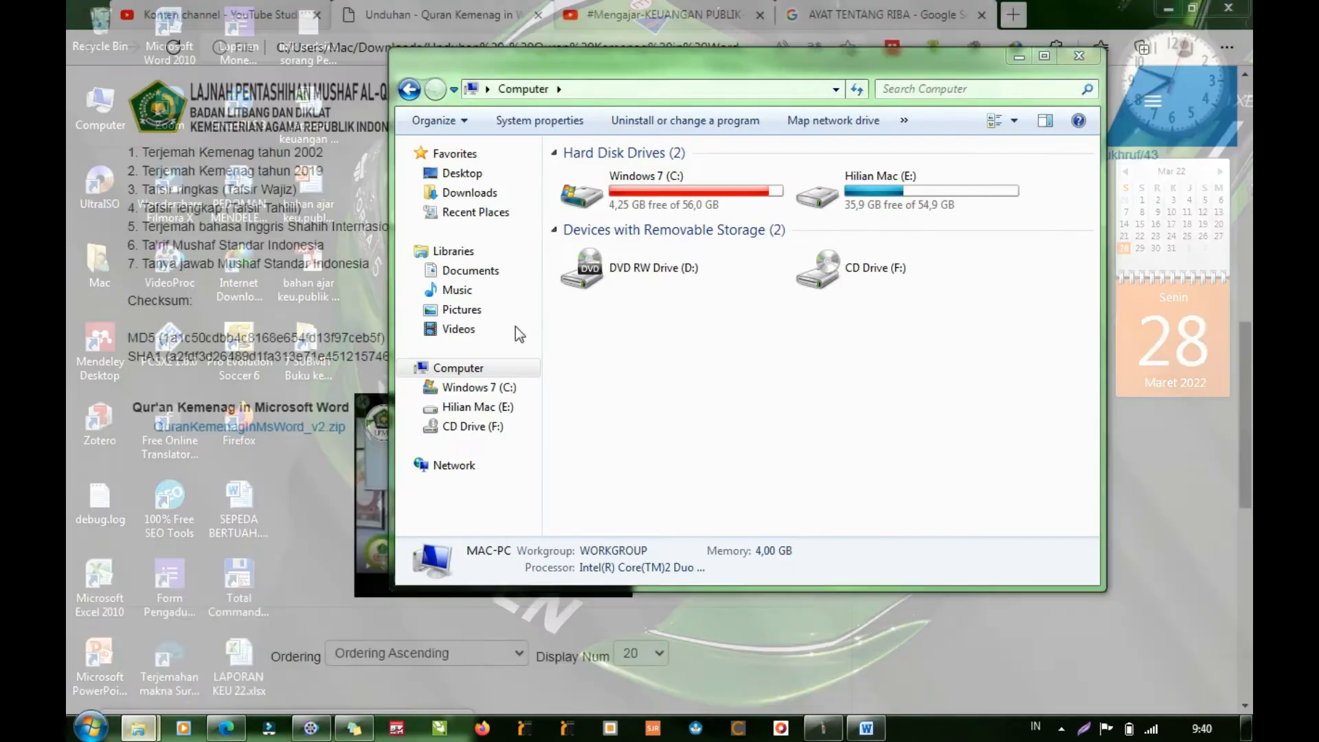
pyautogui.click(201, 624)
pyautogui.click(492, 193)
pyautogui.scroll(-10, 892, 505)
pyautogui.scroll(3, 789, 462)
pyautogui.scroll(-3, 822, 473)
pyautogui.doubleClick(664, 368)
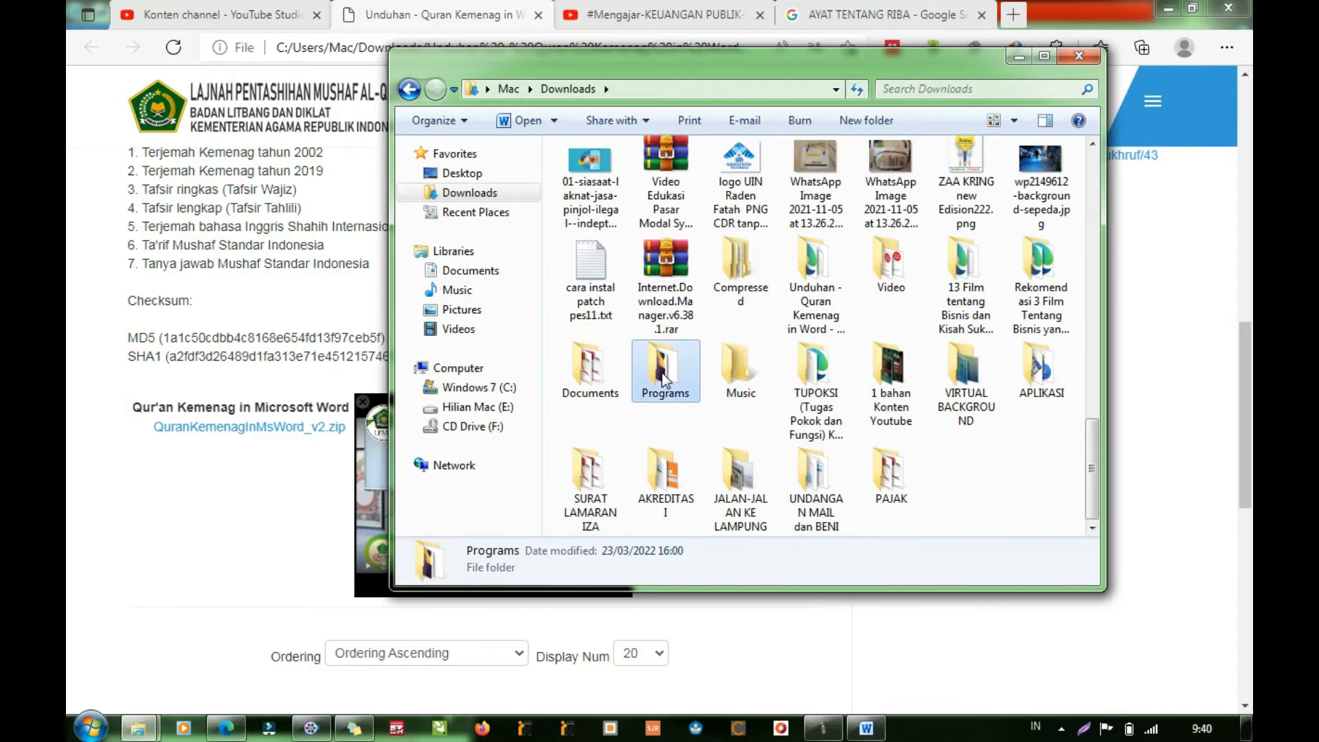
pyautogui.click(412, 91)
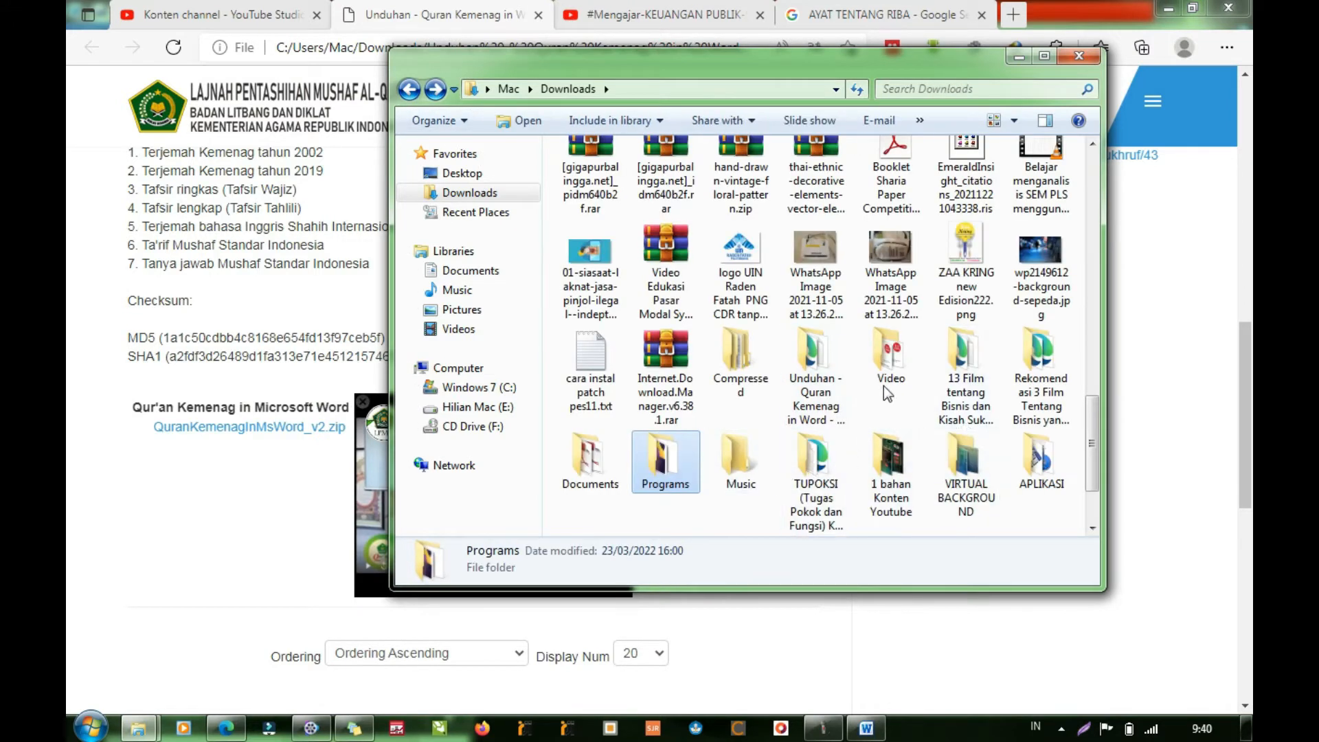
pyautogui.doubleClick(742, 365)
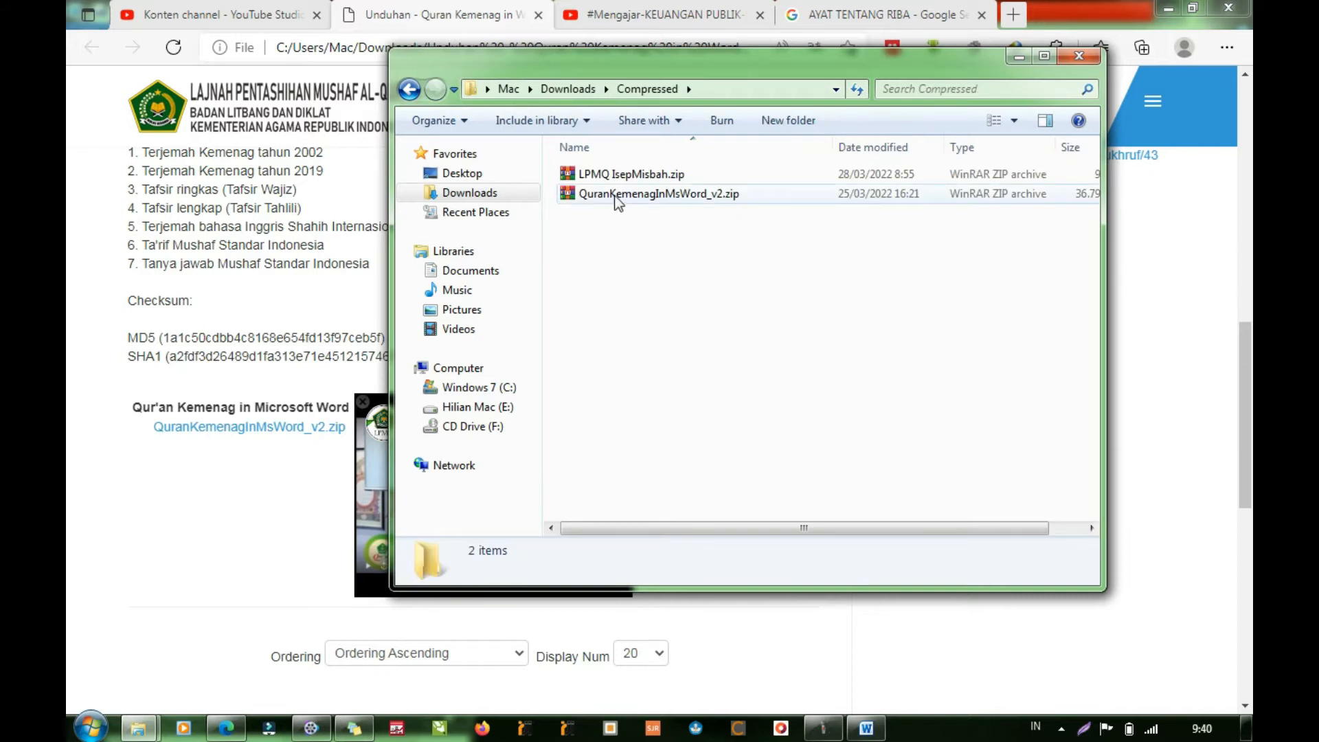
pyautogui.click(617, 195)
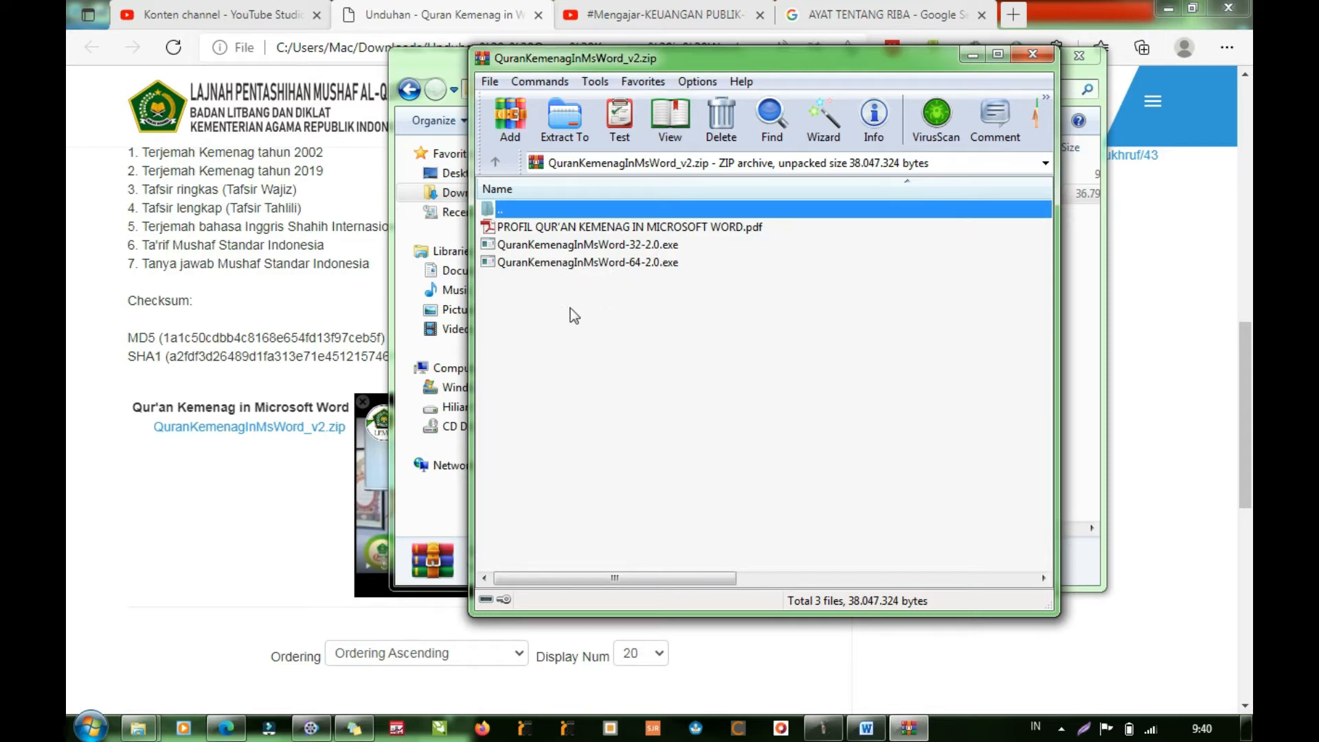
# - Launch QuranKemenagInMsWord-64-2.0.exe from the archive and allow setup to shut down the open Office application
pyautogui.doubleClick(583, 264)
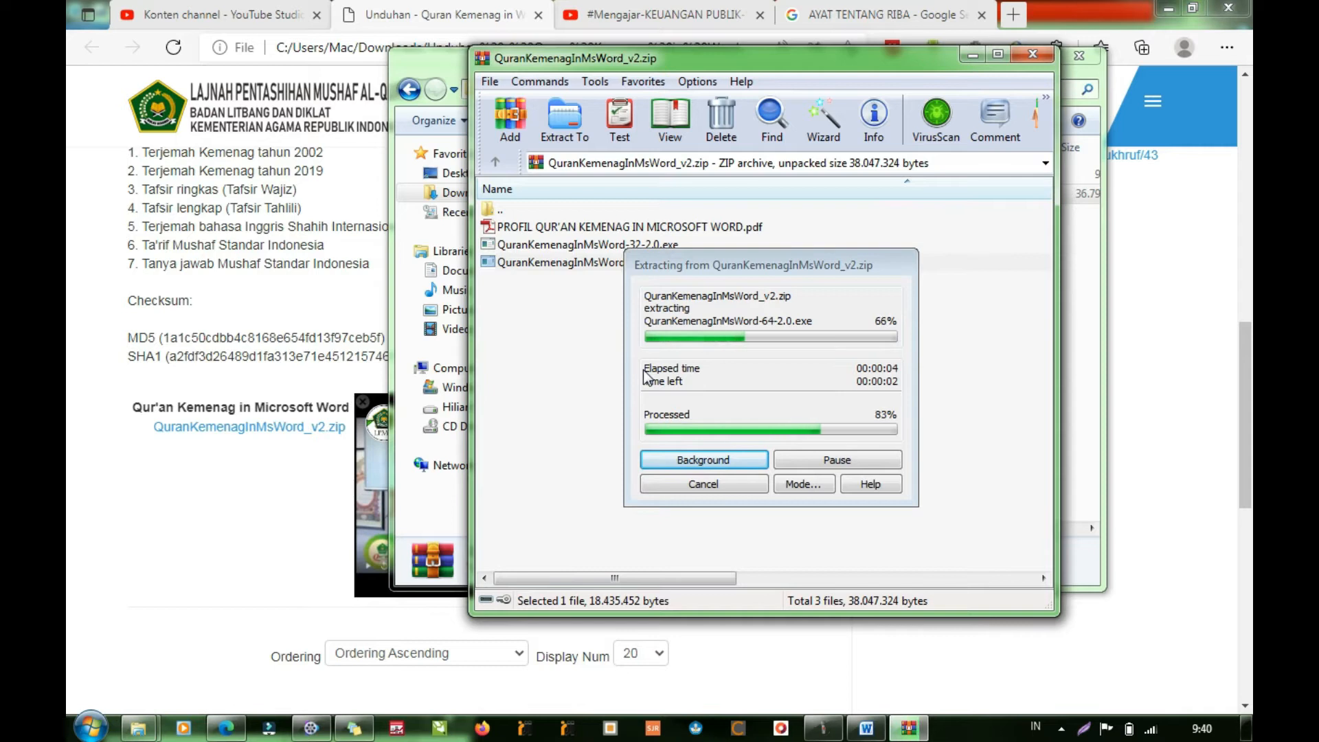
pyautogui.doubleClick(653, 262)
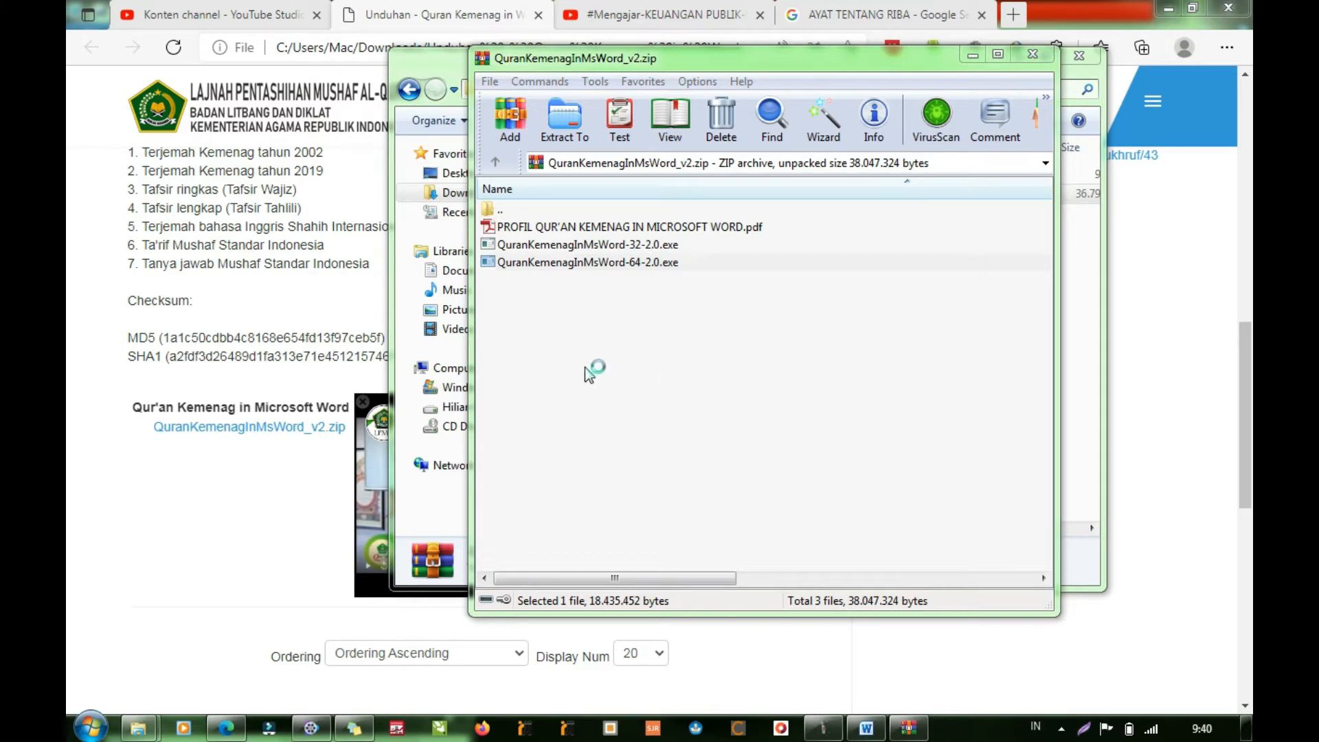
pyautogui.click(679, 408)
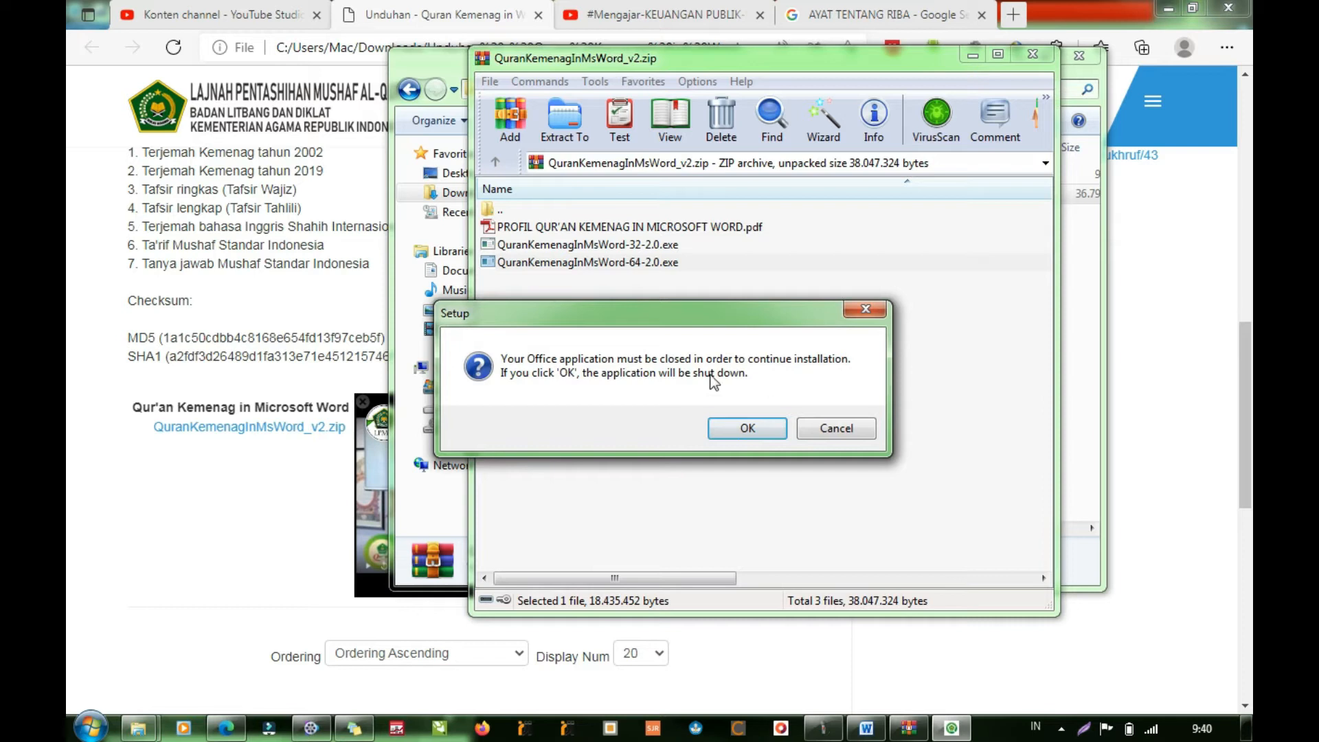
pyautogui.click(746, 429)
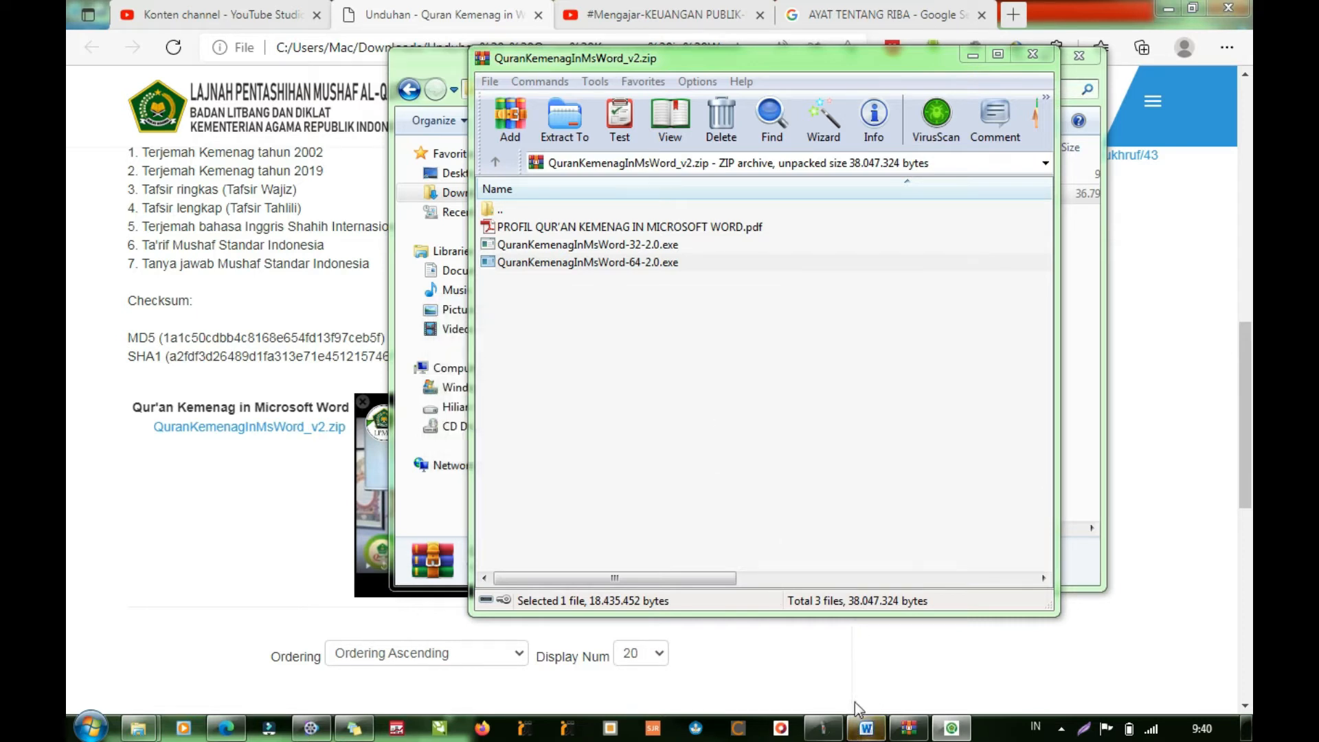
pyautogui.click(867, 729)
pyautogui.click(670, 393)
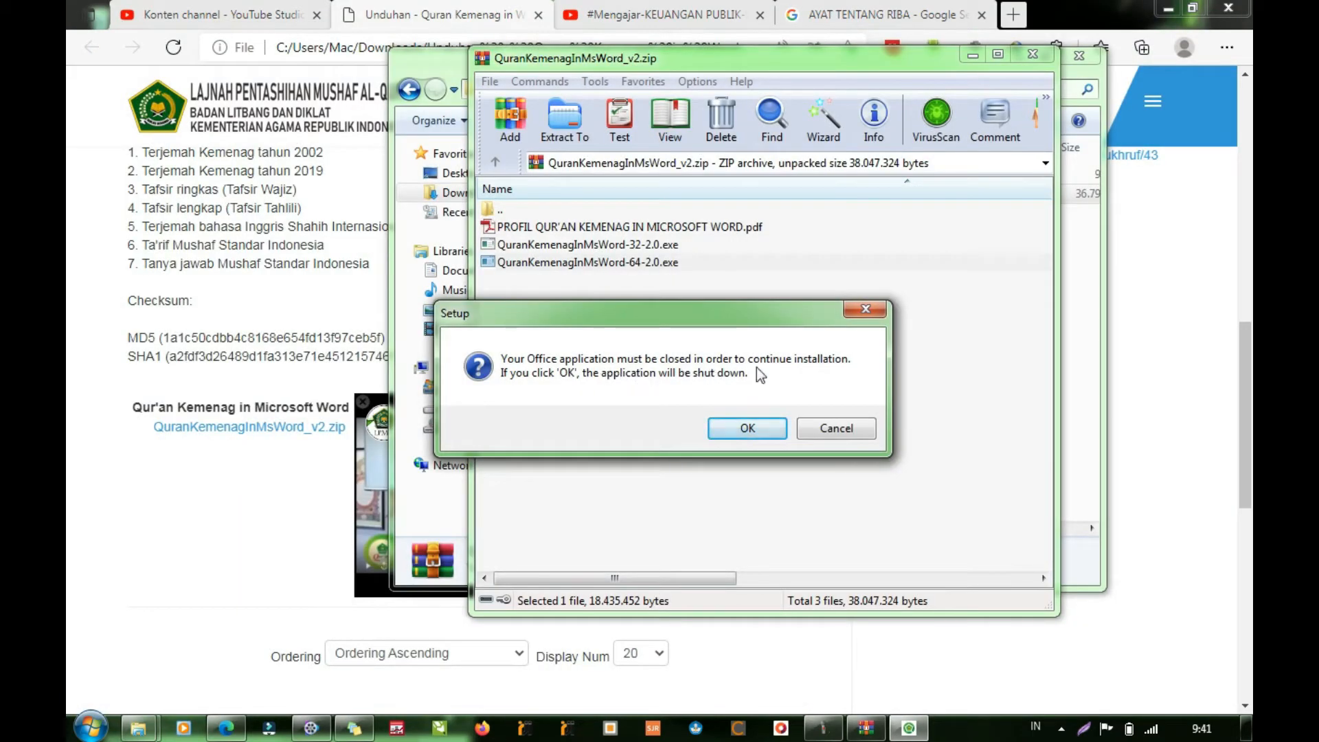
pyautogui.click(748, 428)
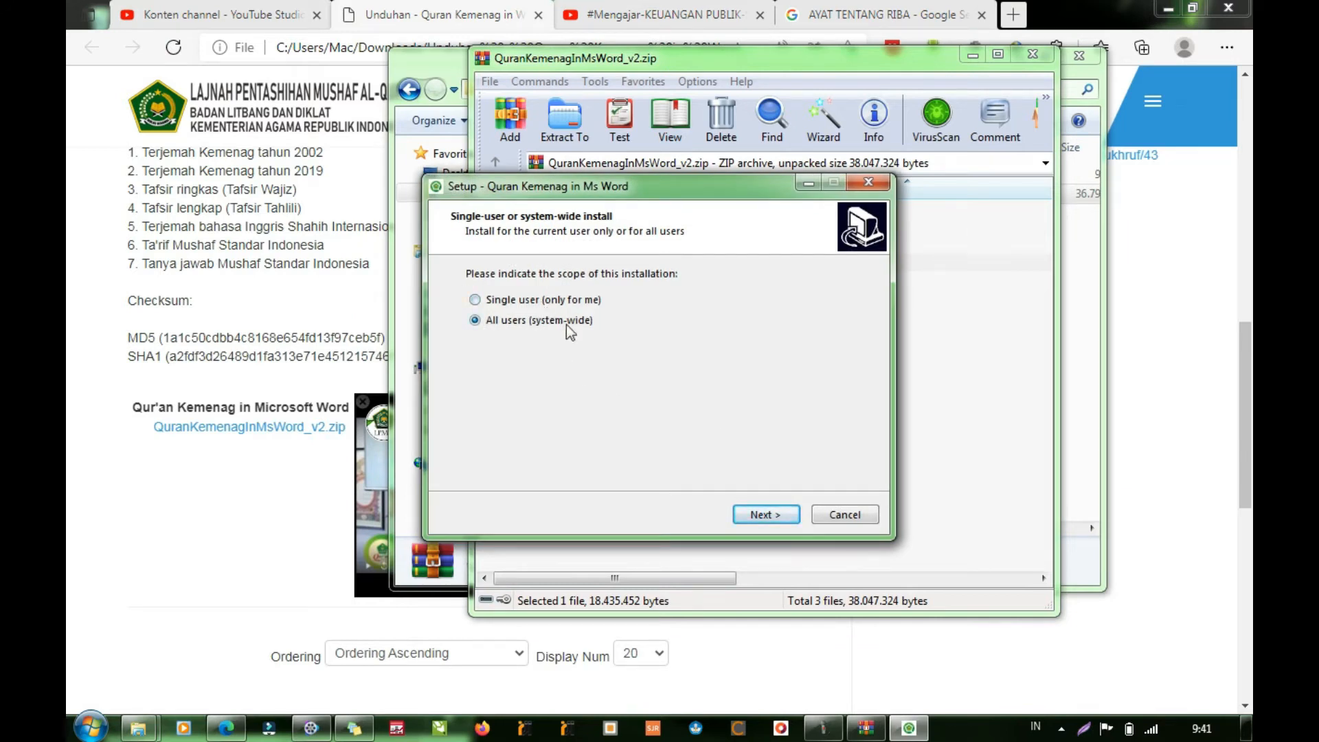
# - Set the installation scope to all users (system-wide) and download the additional runtime files
pyautogui.click(766, 514)
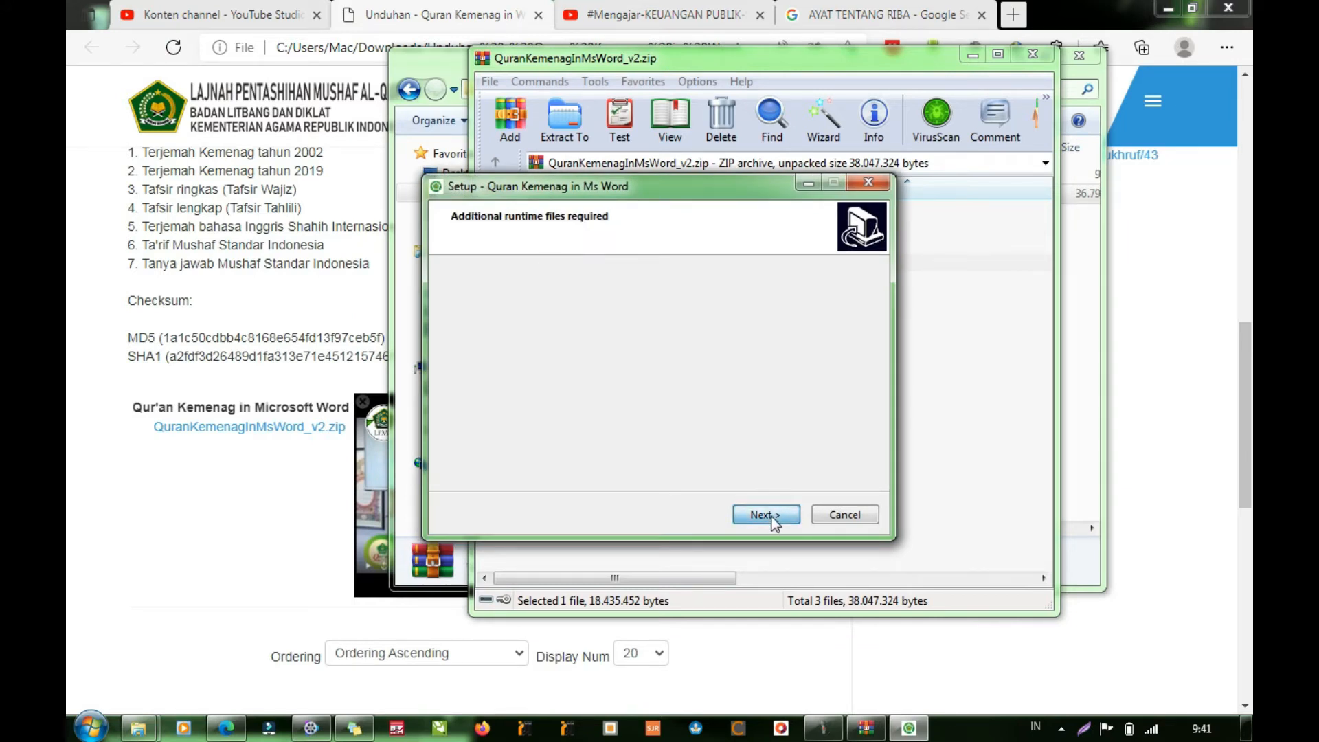
pyautogui.click(770, 515)
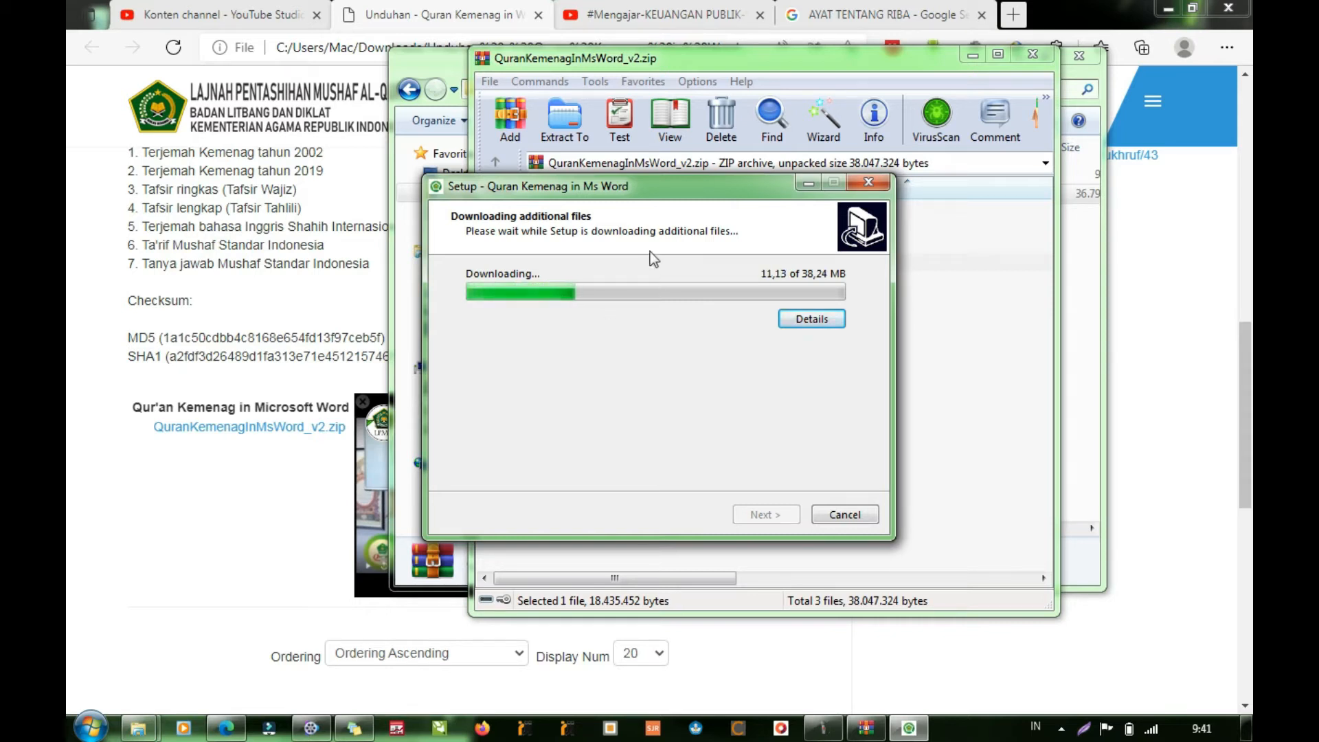
pyautogui.moveTo(669, 184); pyautogui.dragTo(745, 172)
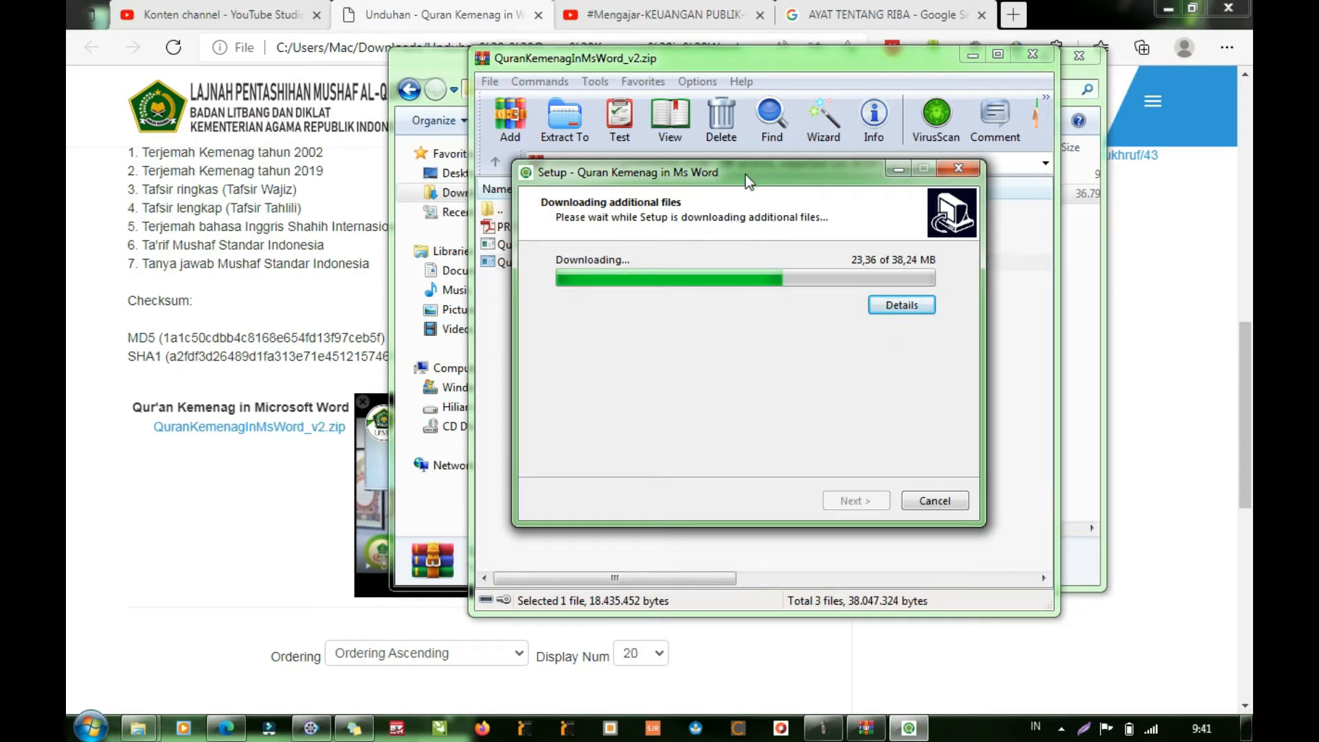
pyautogui.moveTo(745, 175); pyautogui.dragTo(729, 187)
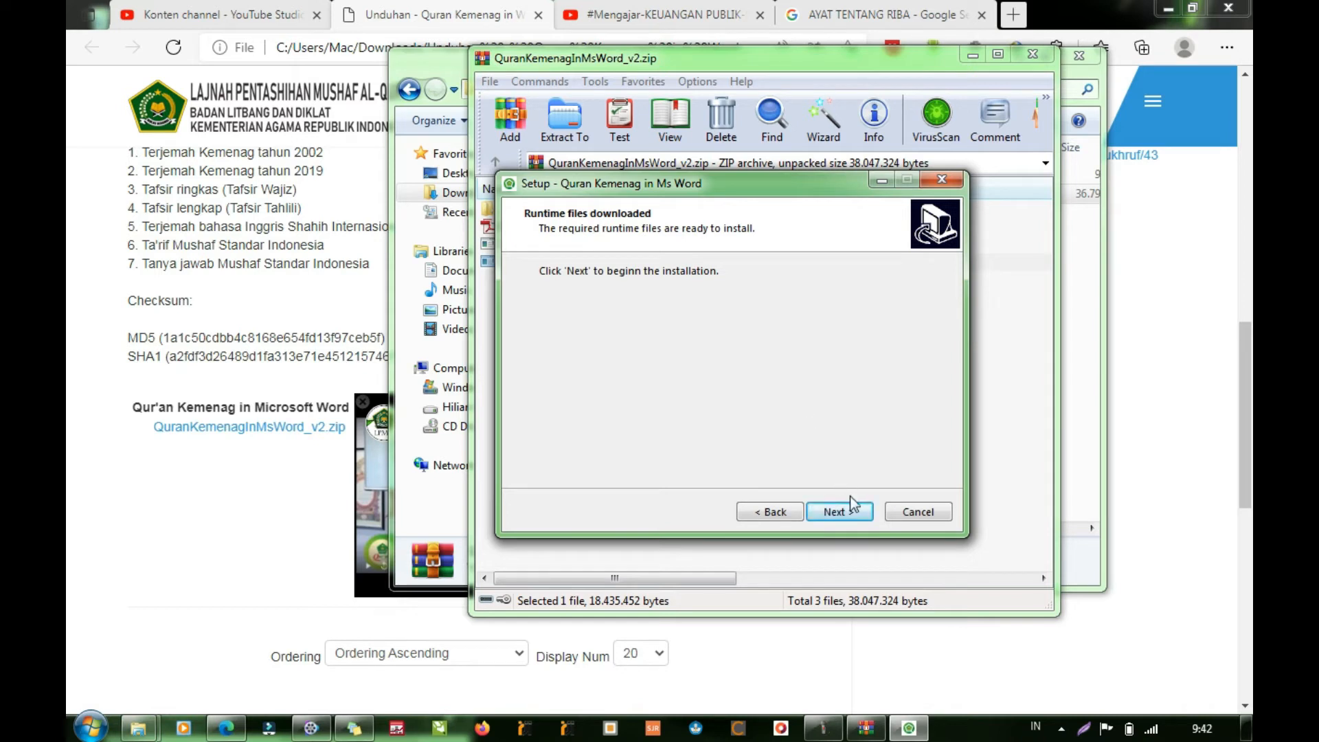
# - Install Microsoft Visual Studio Tools for Office Runtime 2010, accepting its license terms
pyautogui.click(832, 513)
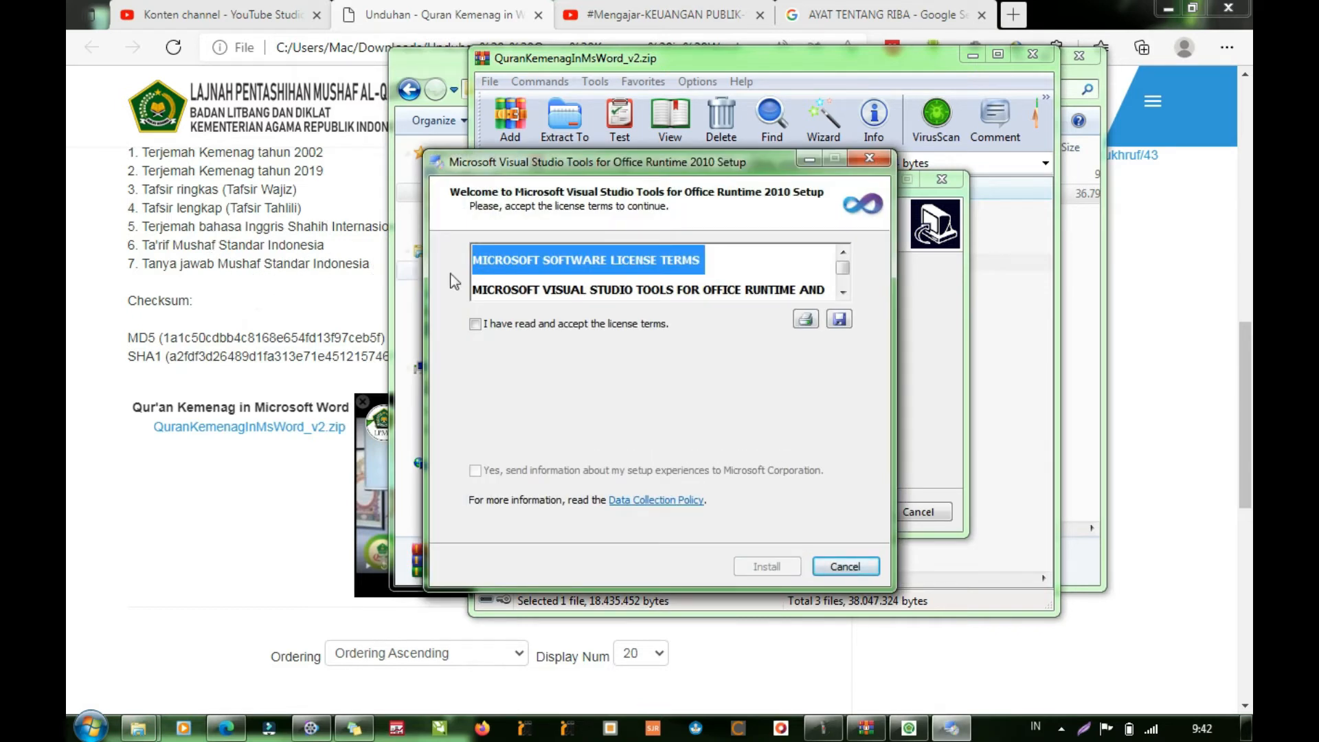
pyautogui.click(595, 324)
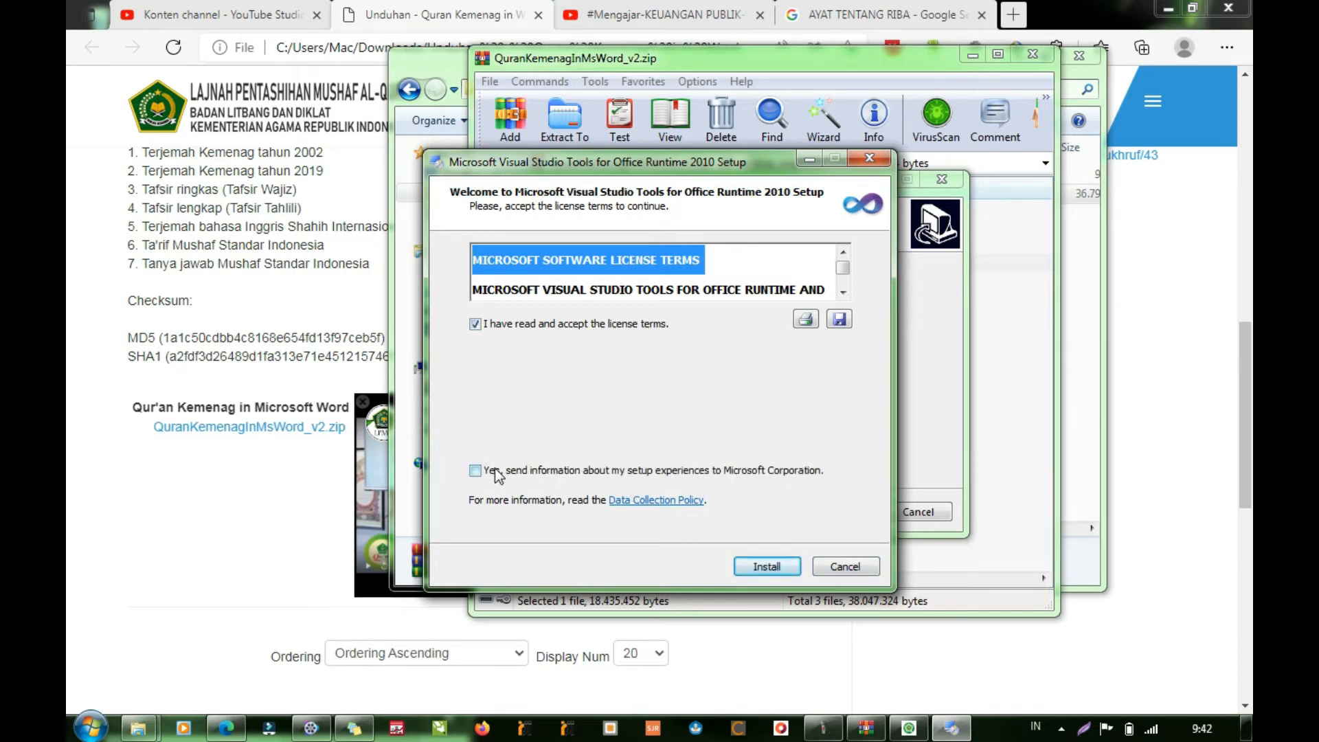
pyautogui.click(737, 570)
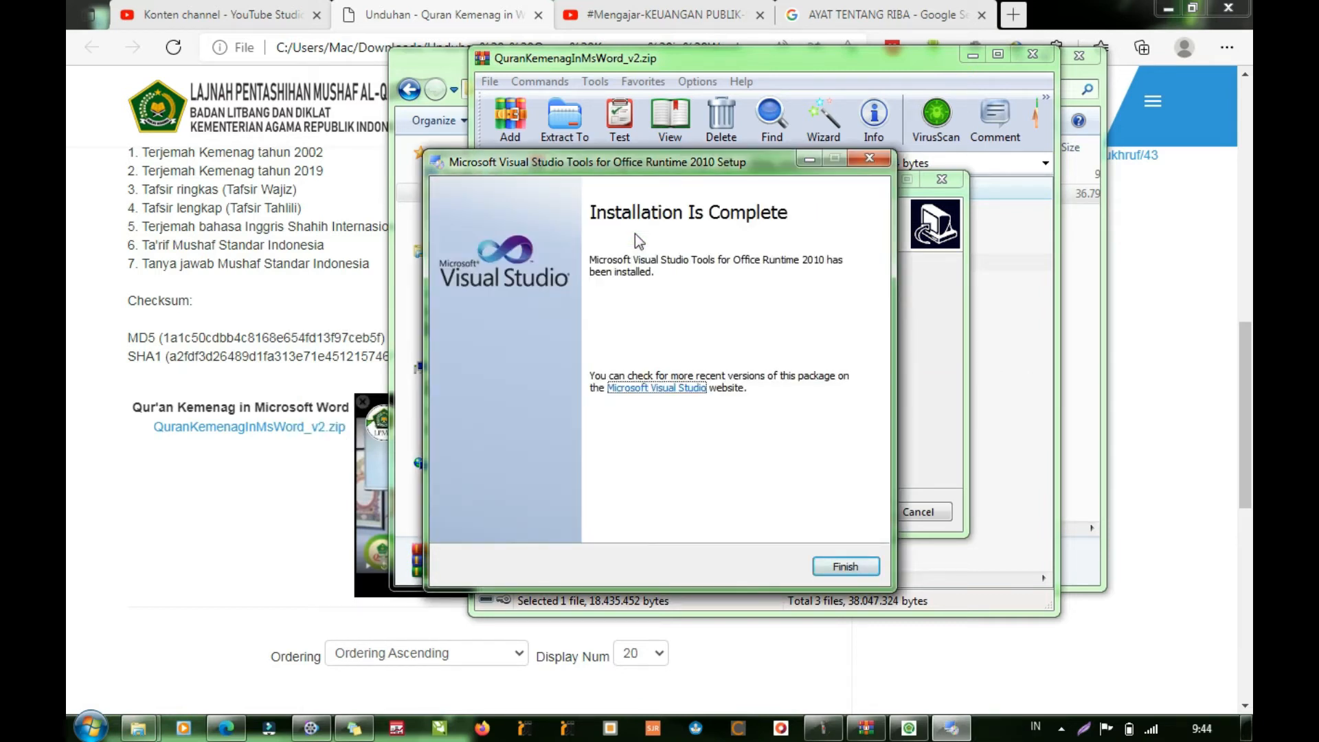
pyautogui.click(832, 571)
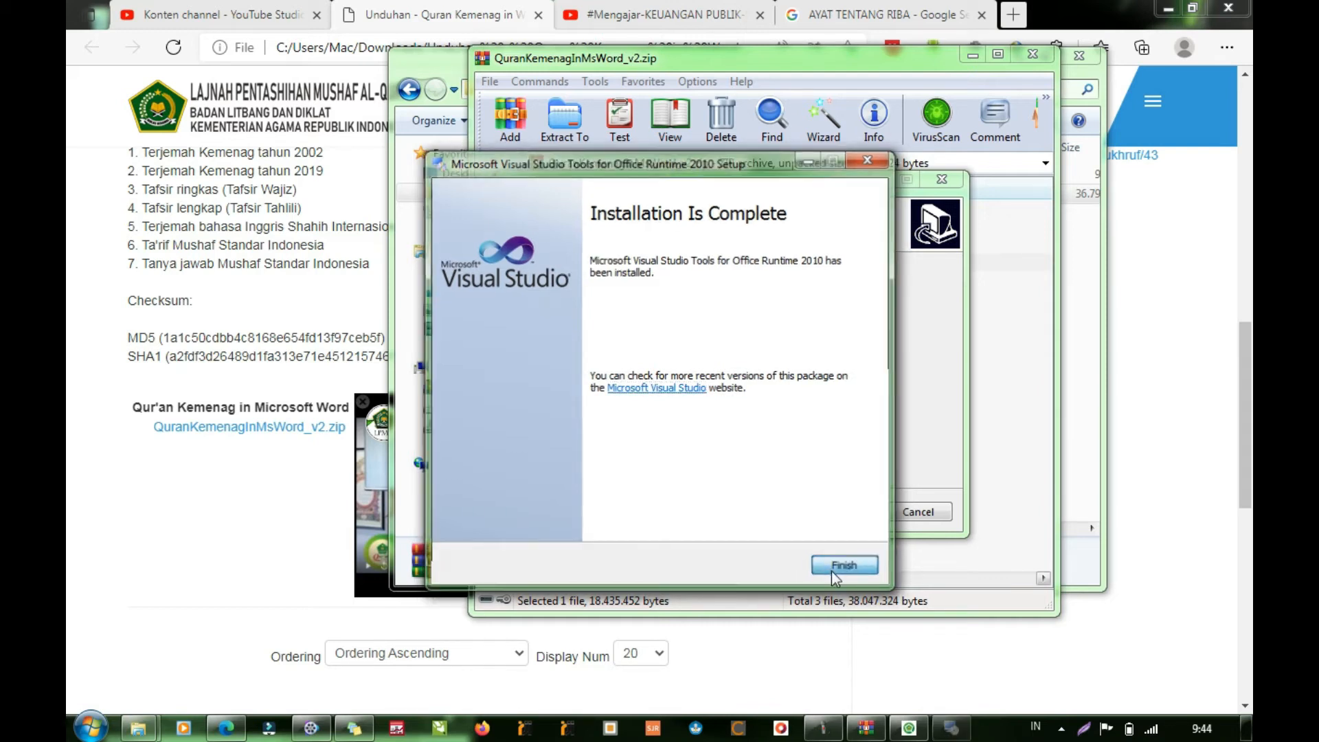
# - Install Quran Kemenag in Ms Word into C:\Program Files\QuranKemenagInMsWord-64, finish setup and clear away the archive and folder windows
pyautogui.click(855, 514)
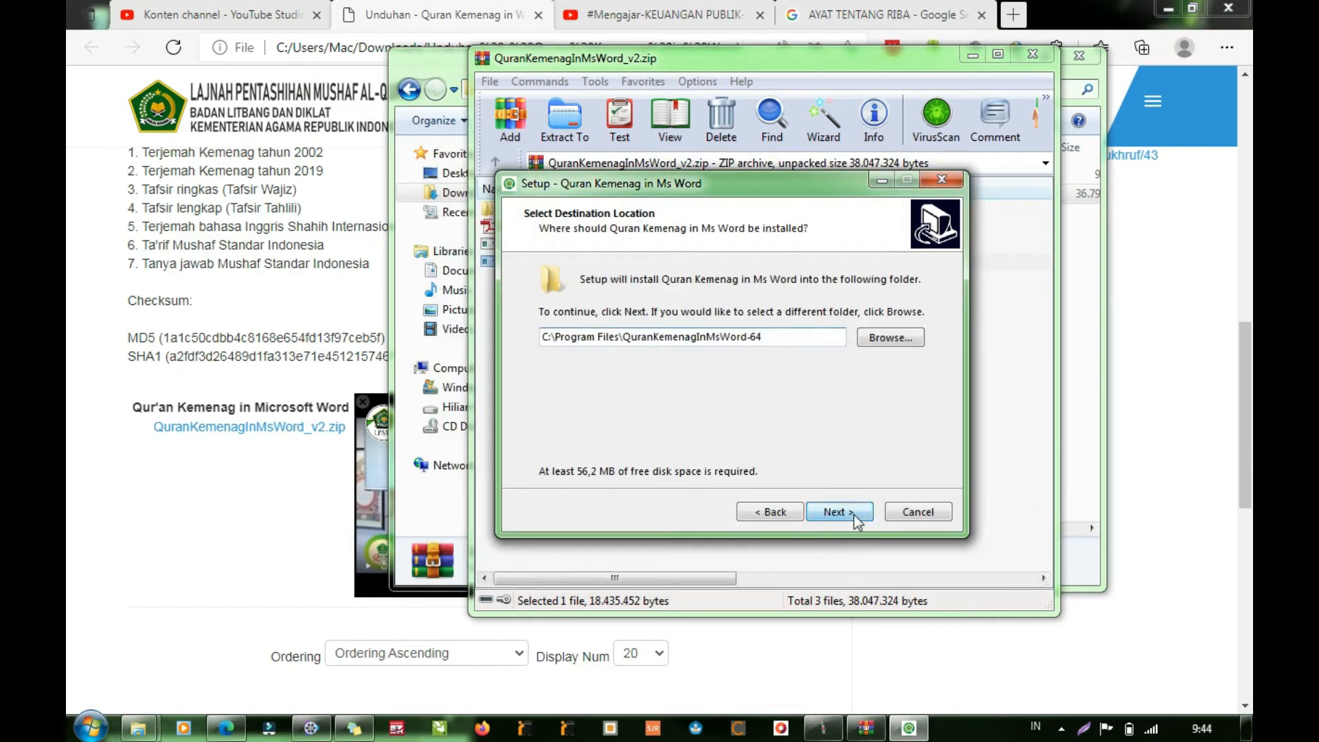
pyautogui.click(855, 514)
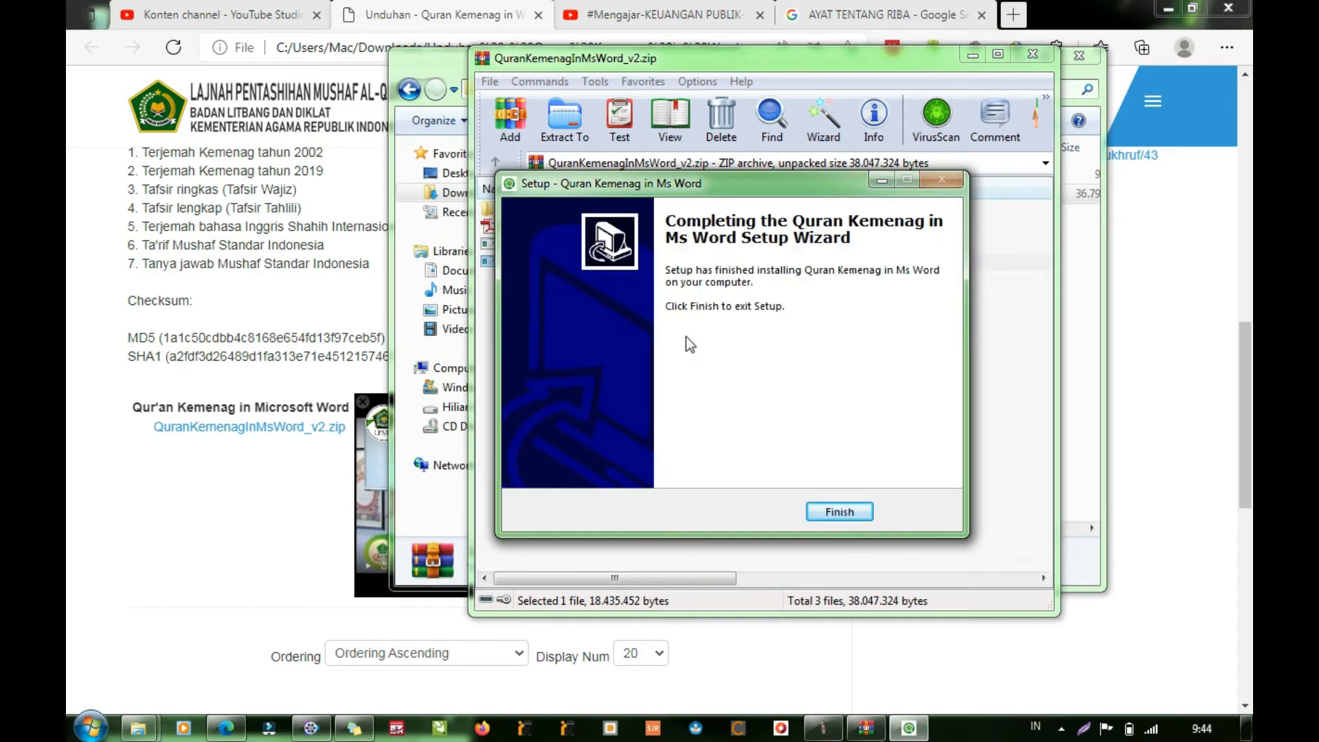
pyautogui.click(863, 508)
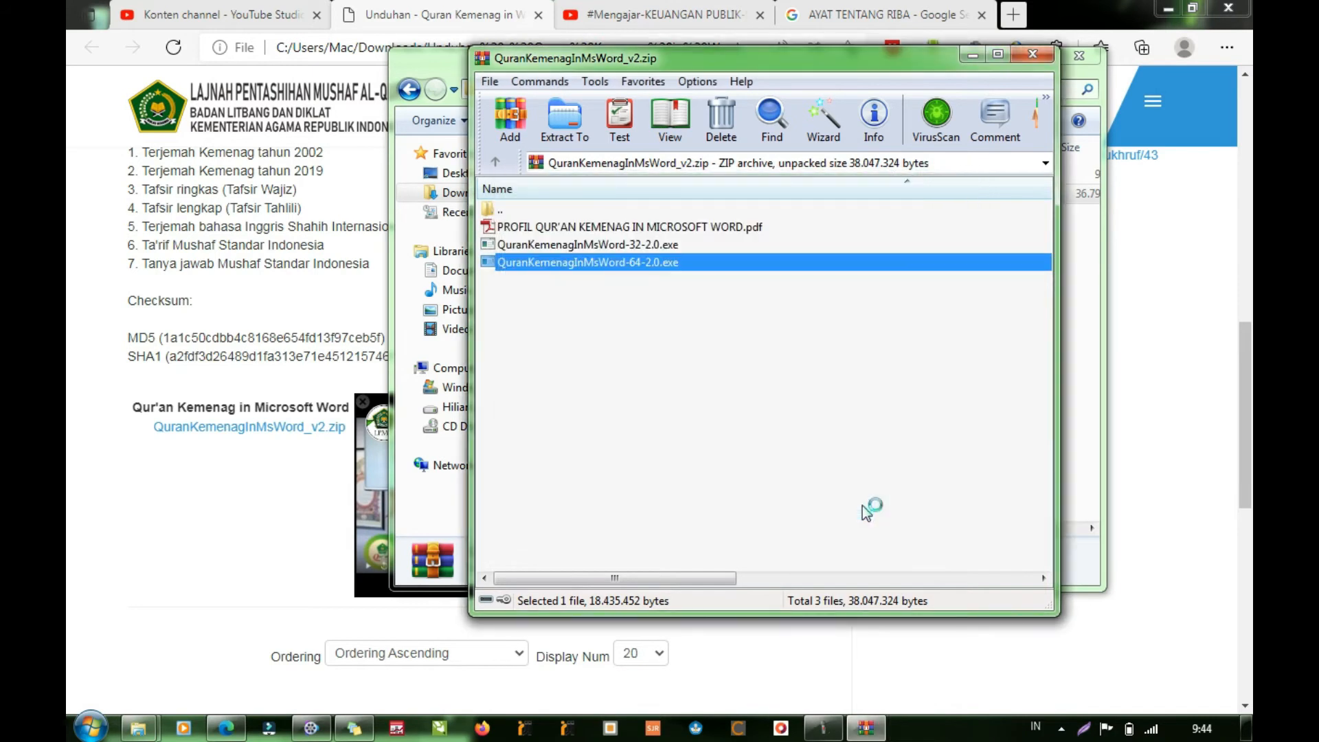
pyautogui.click(1029, 59)
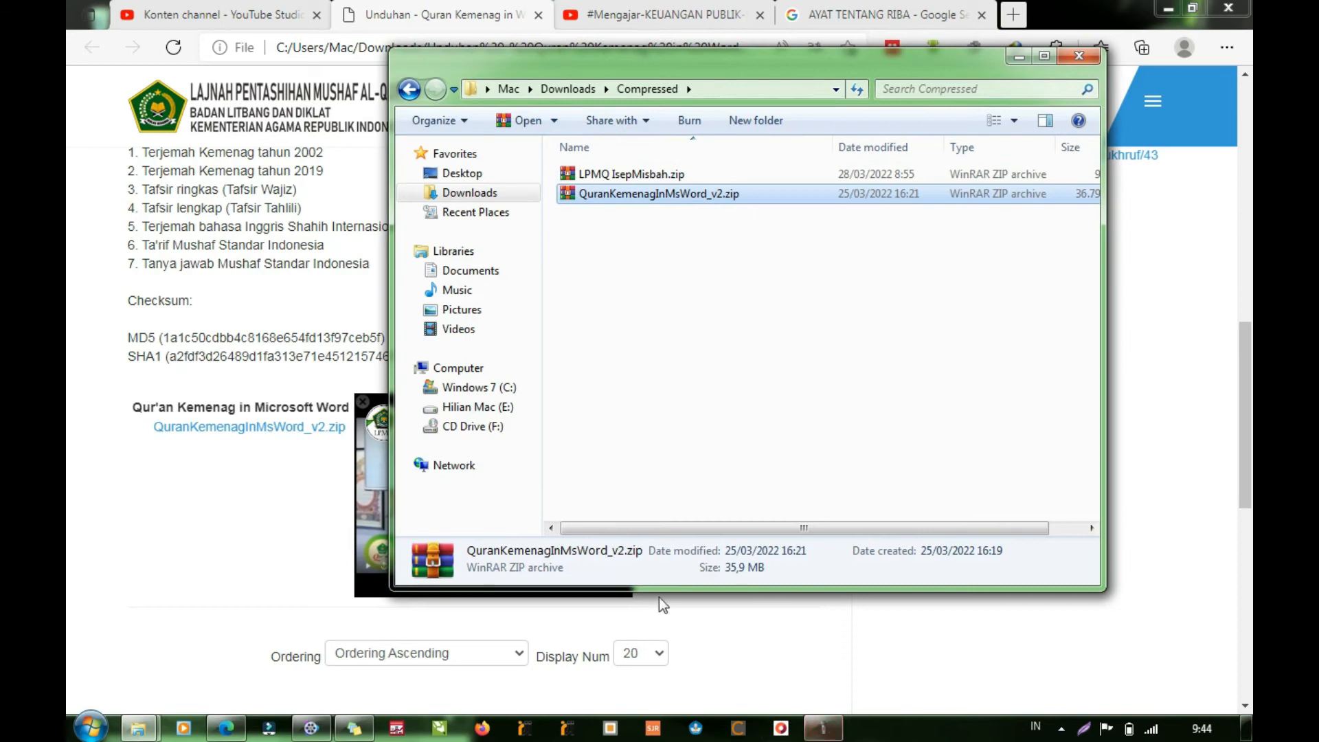
pyautogui.click(1018, 56)
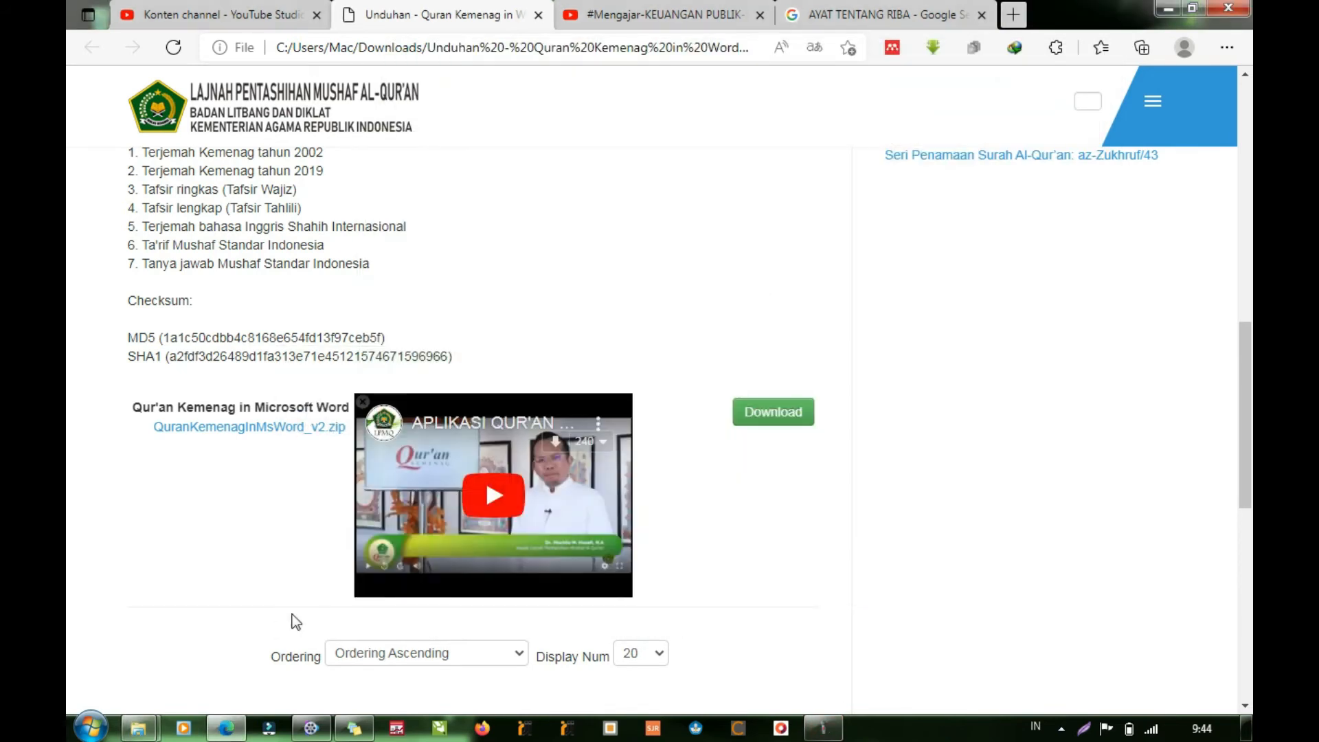
# - Start Microsoft Word 2010 and agree to disable the quran kemenag in ms word add-in
pyautogui.click(90, 728)
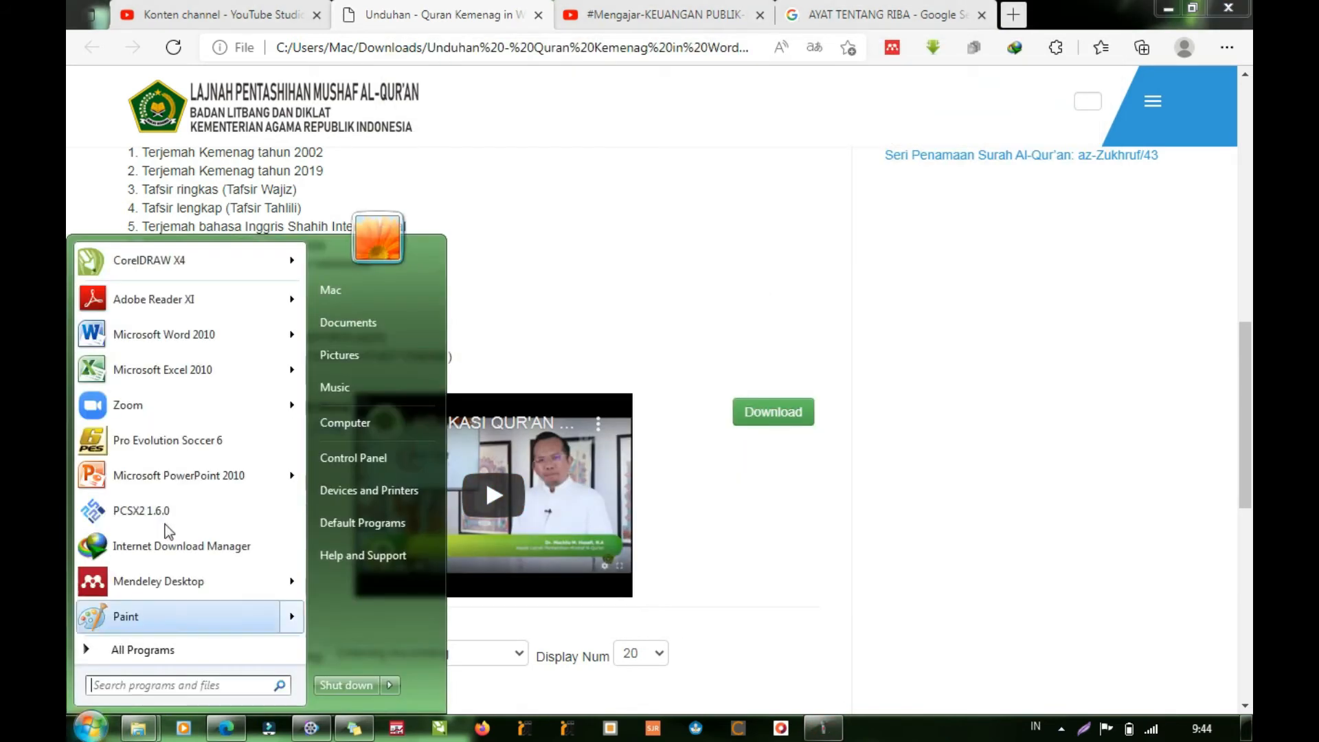
pyautogui.click(171, 335)
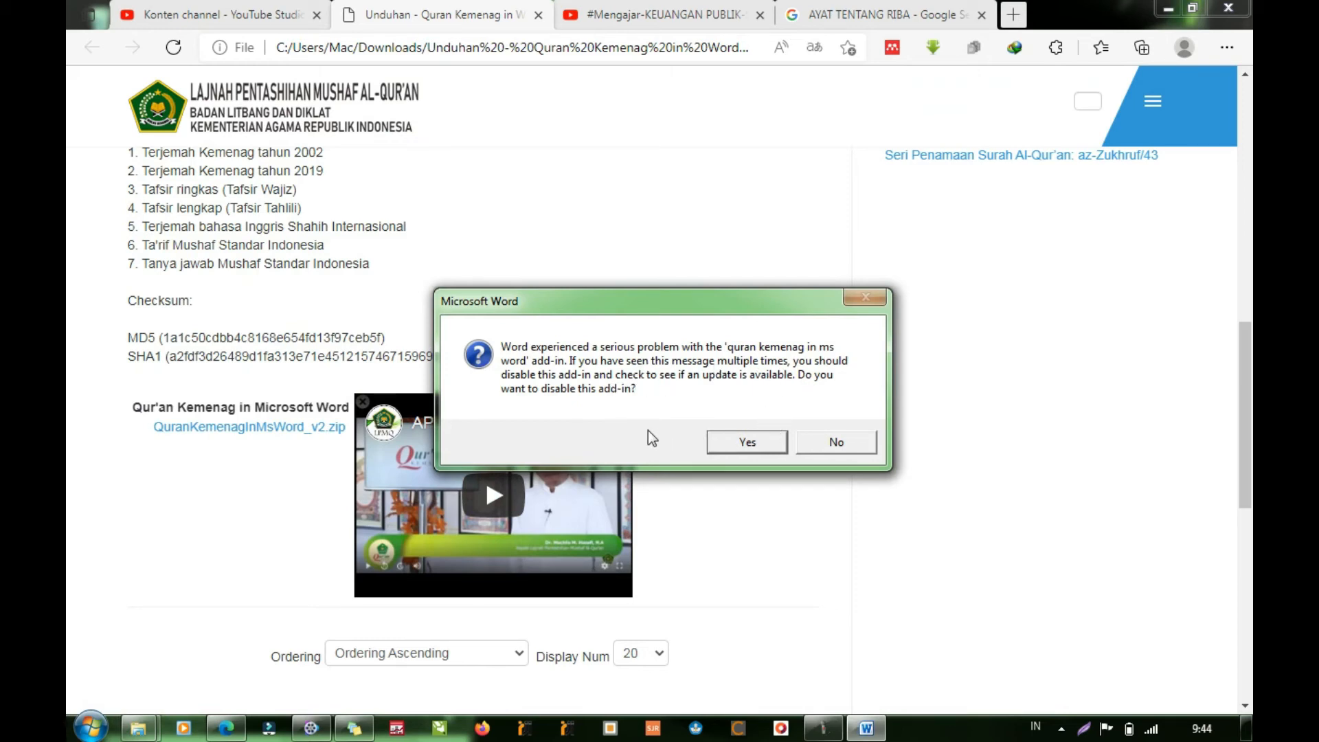
pyautogui.click(757, 441)
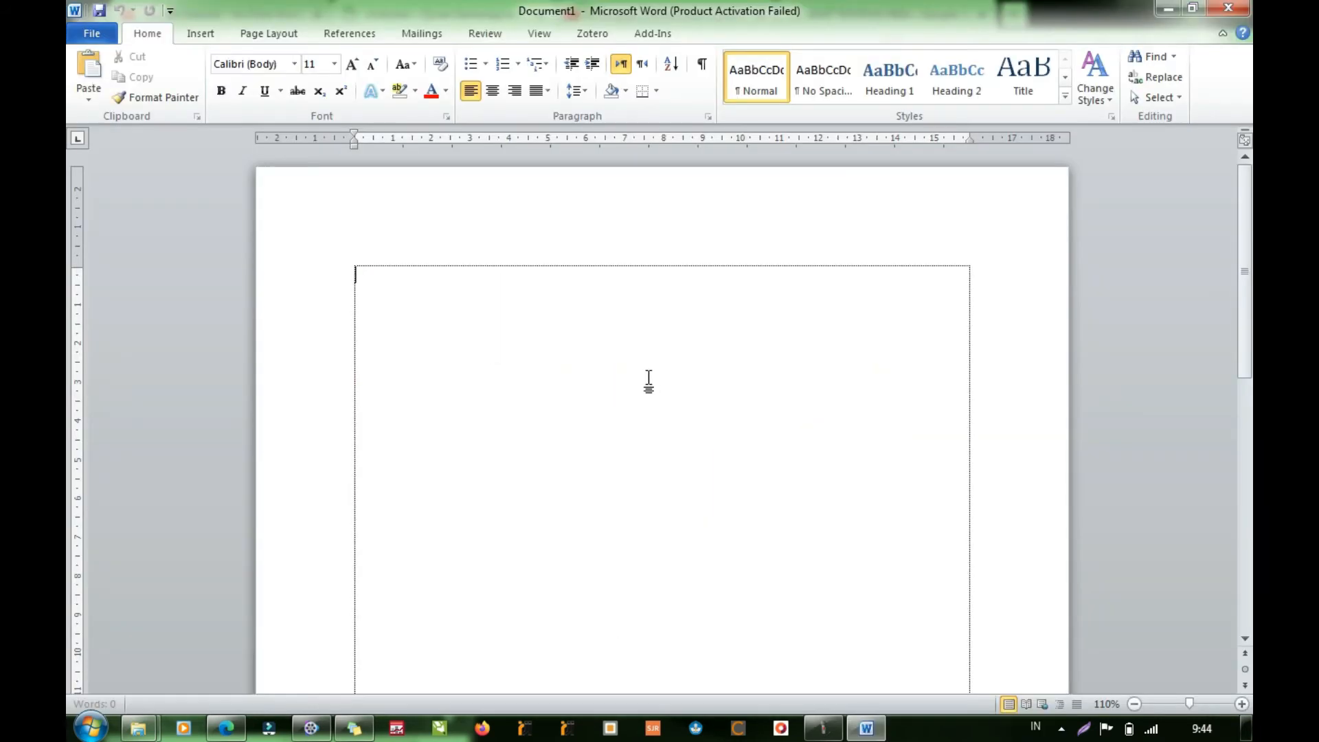
pyautogui.click(661, 34)
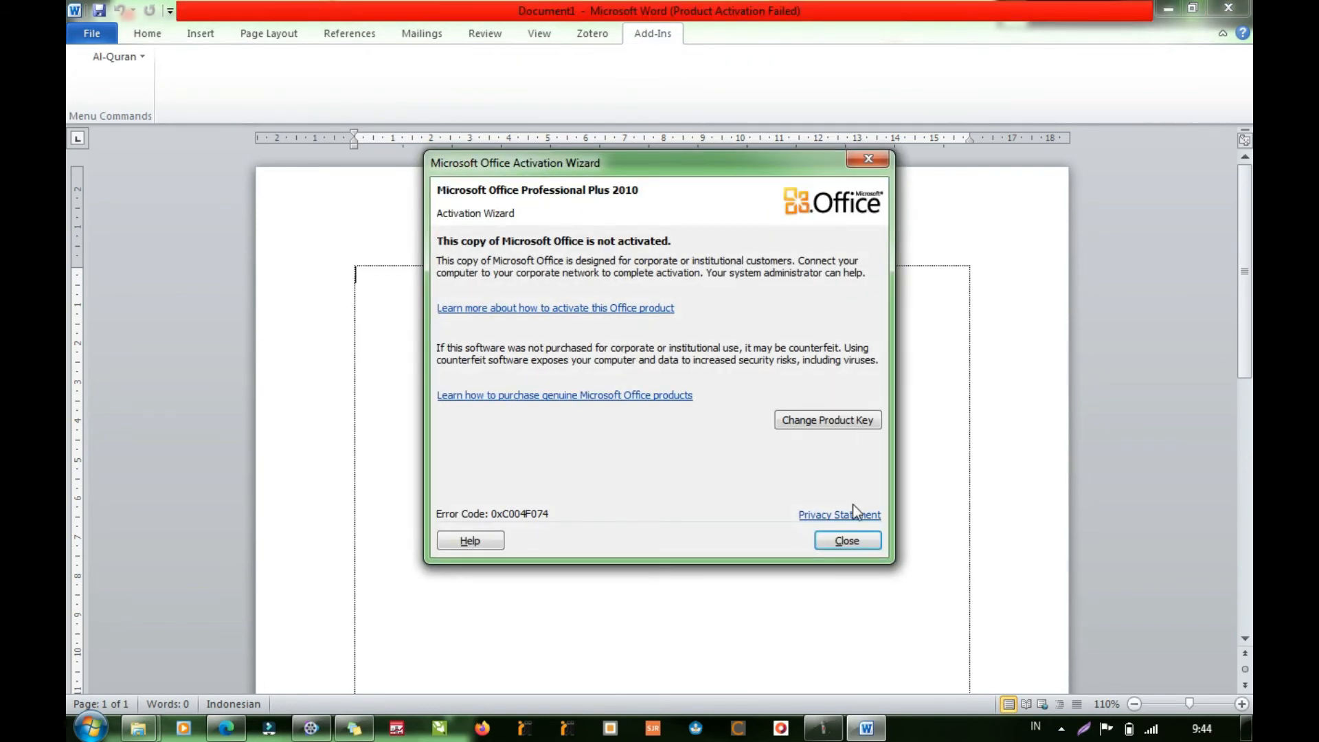
pyautogui.click(849, 542)
pyautogui.click(141, 59)
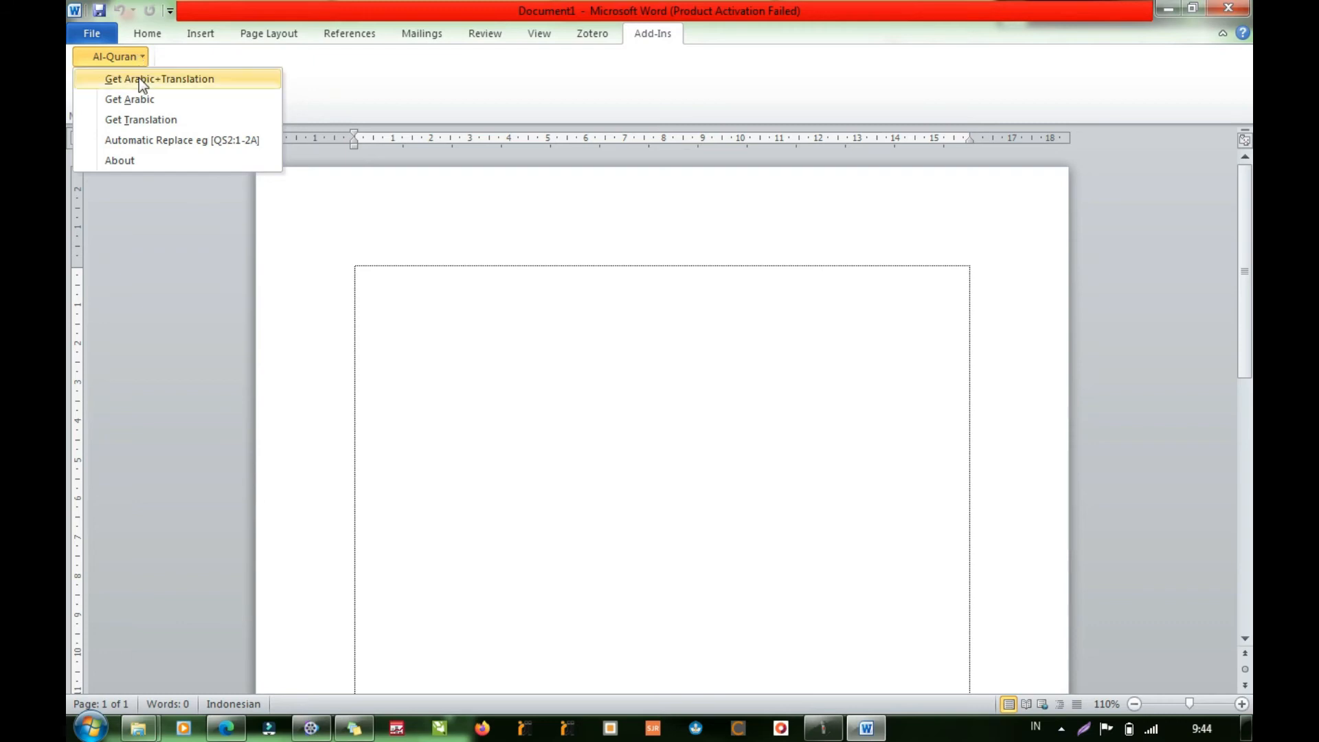
pyautogui.click(139, 77)
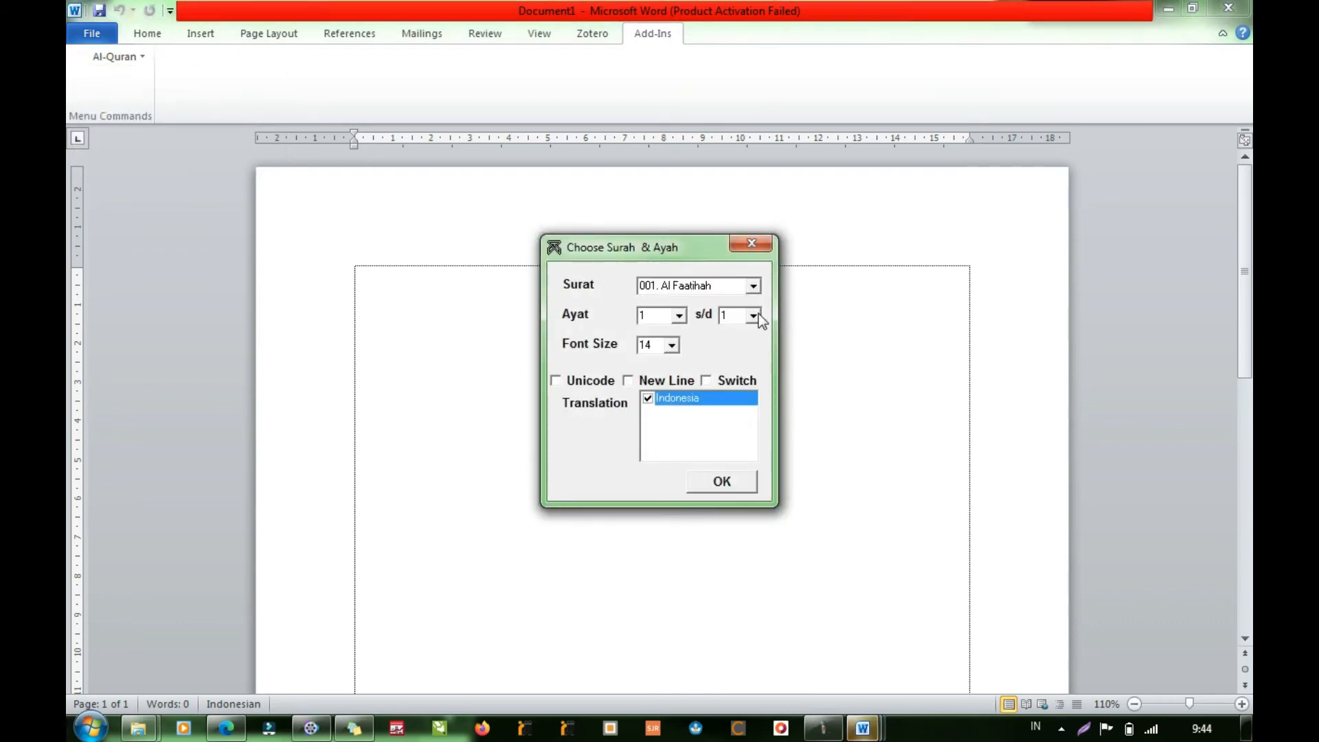
# - Switch to the Word window with the pending customization prompt, dismiss the surah chooser and install the QuranKemenagSimple customization
pyautogui.click(877, 721)
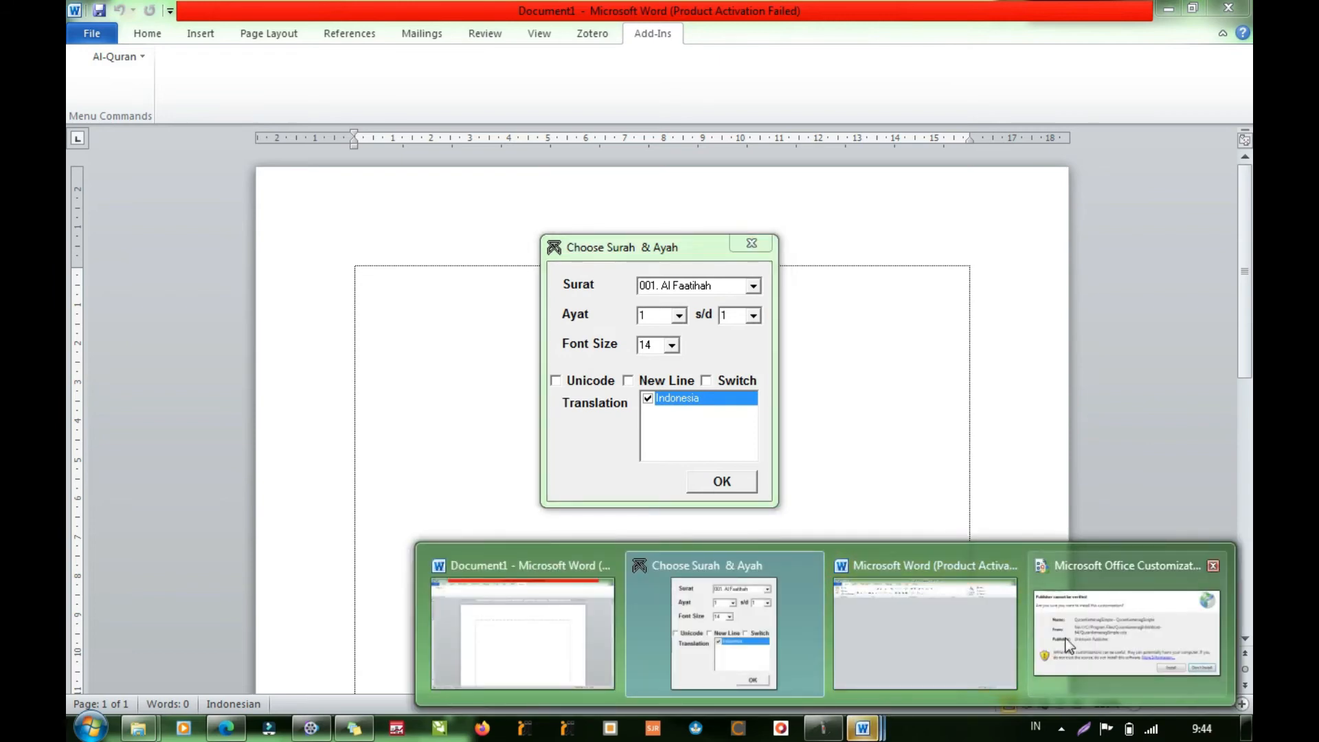
pyautogui.click(914, 629)
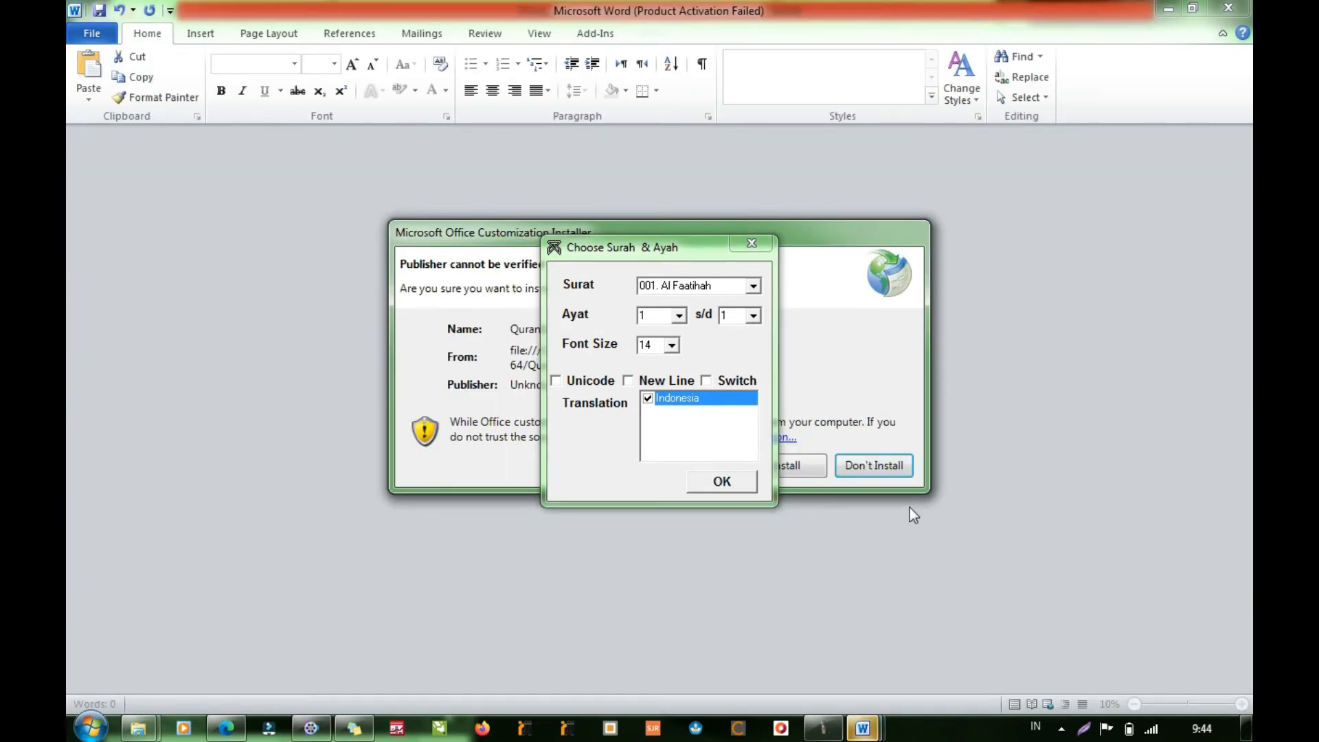
pyautogui.click(749, 242)
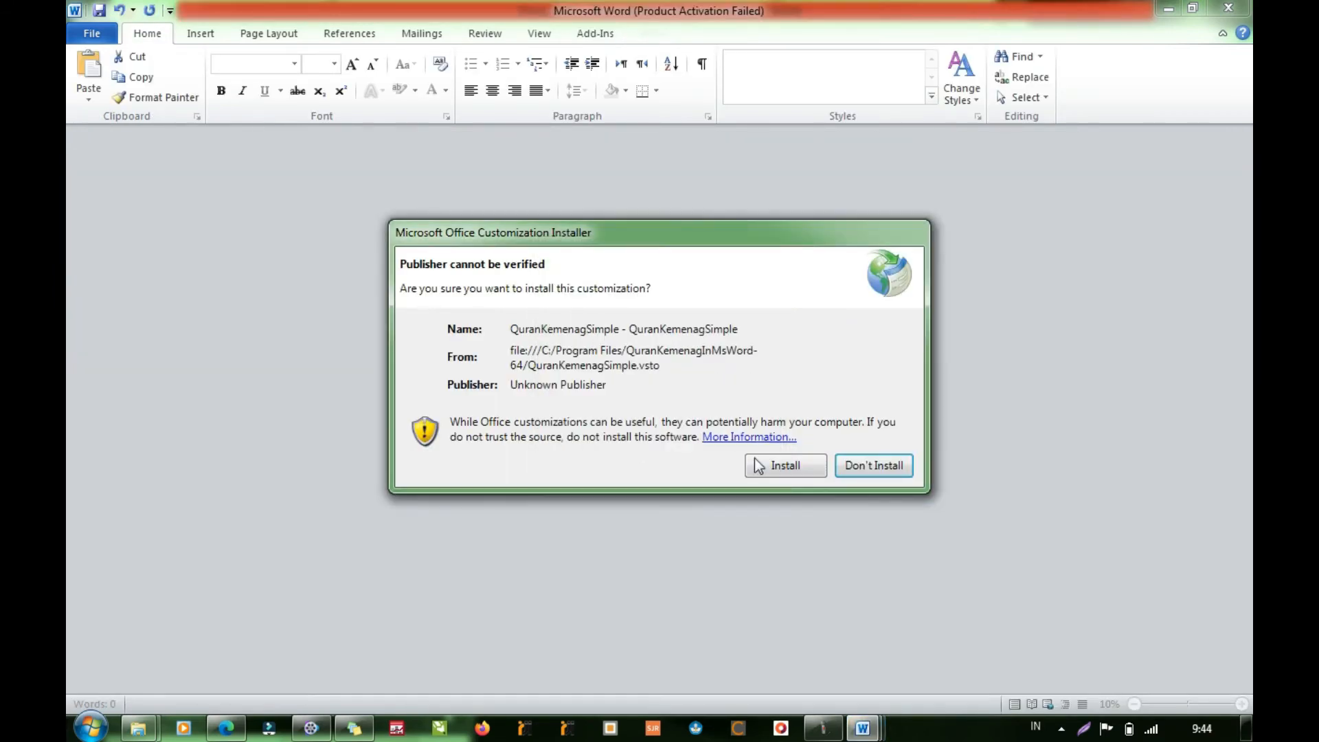
pyautogui.click(788, 468)
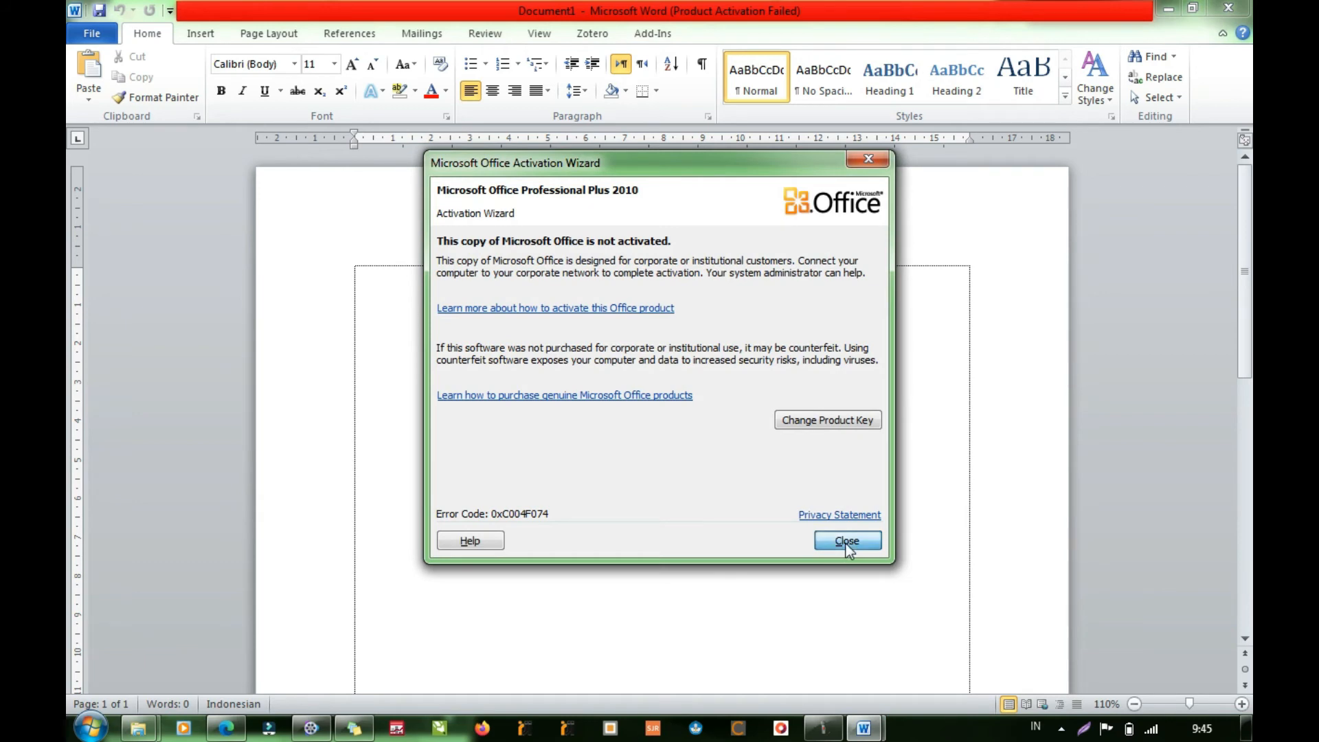
# - Dismiss the activation wizard and close the extra Document1 window, cancelling the save of the Normal.dotm template
pyautogui.click(847, 543)
pyautogui.click(650, 31)
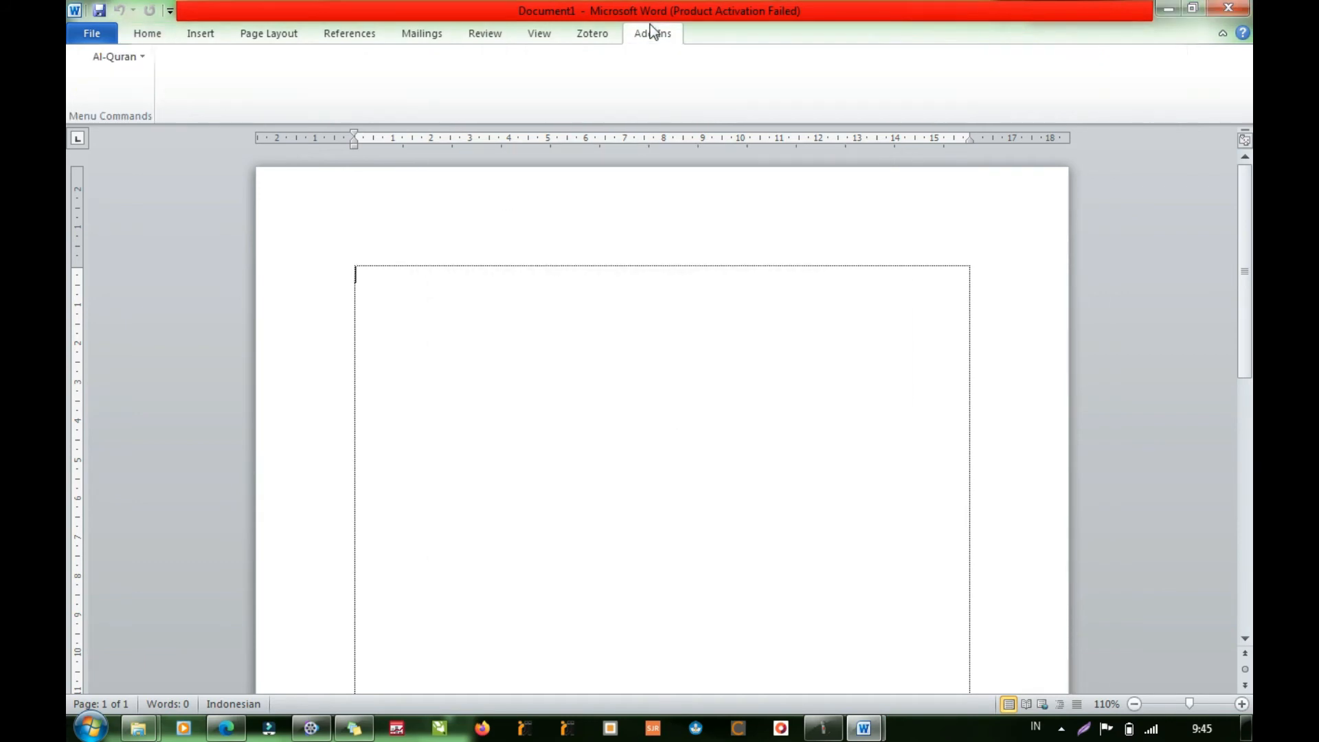
pyautogui.click(151, 34)
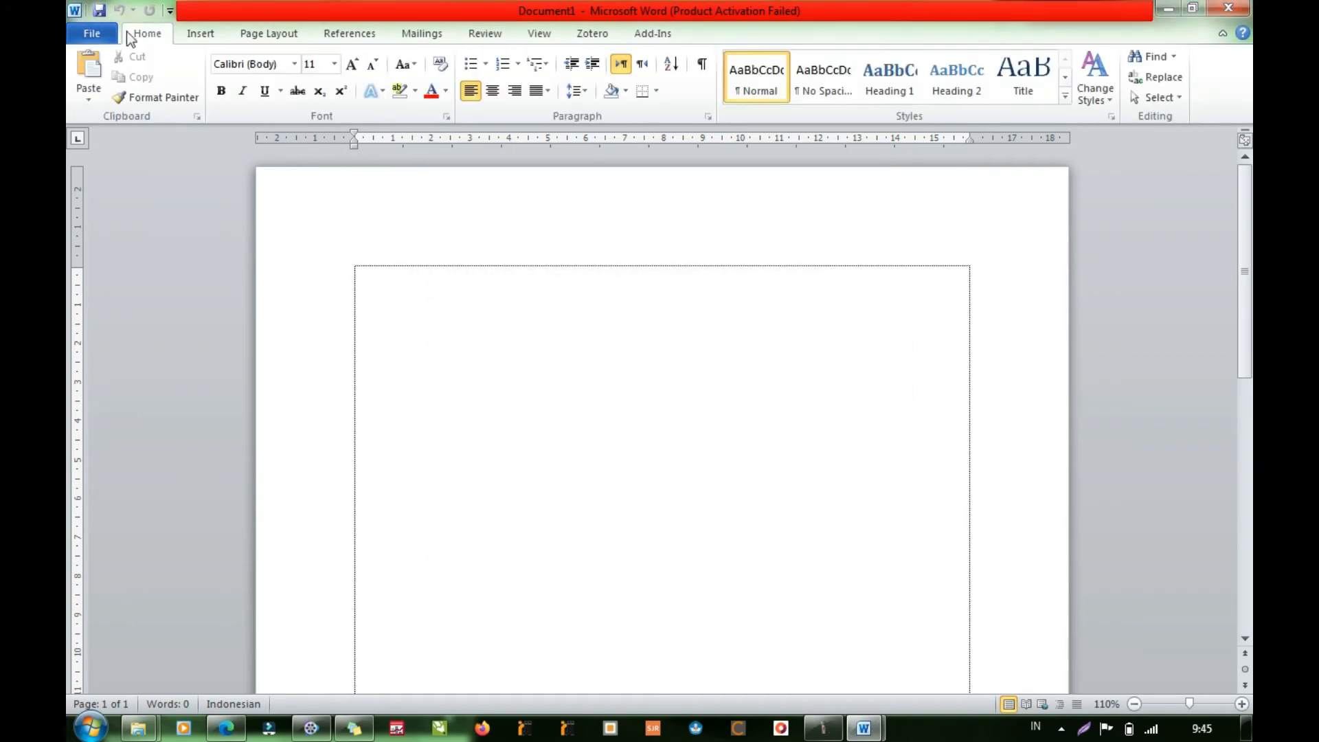
pyautogui.moveTo(865, 729)
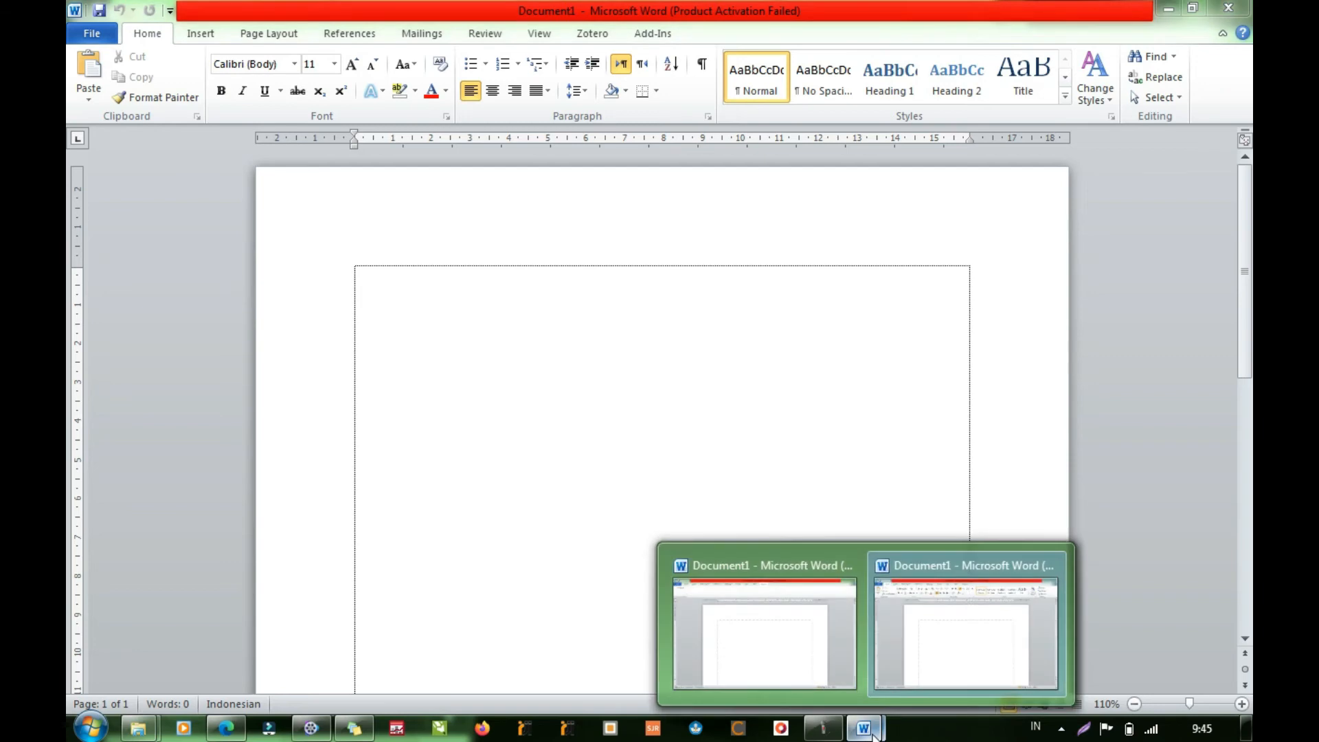
pyautogui.click(789, 633)
pyautogui.click(1229, 9)
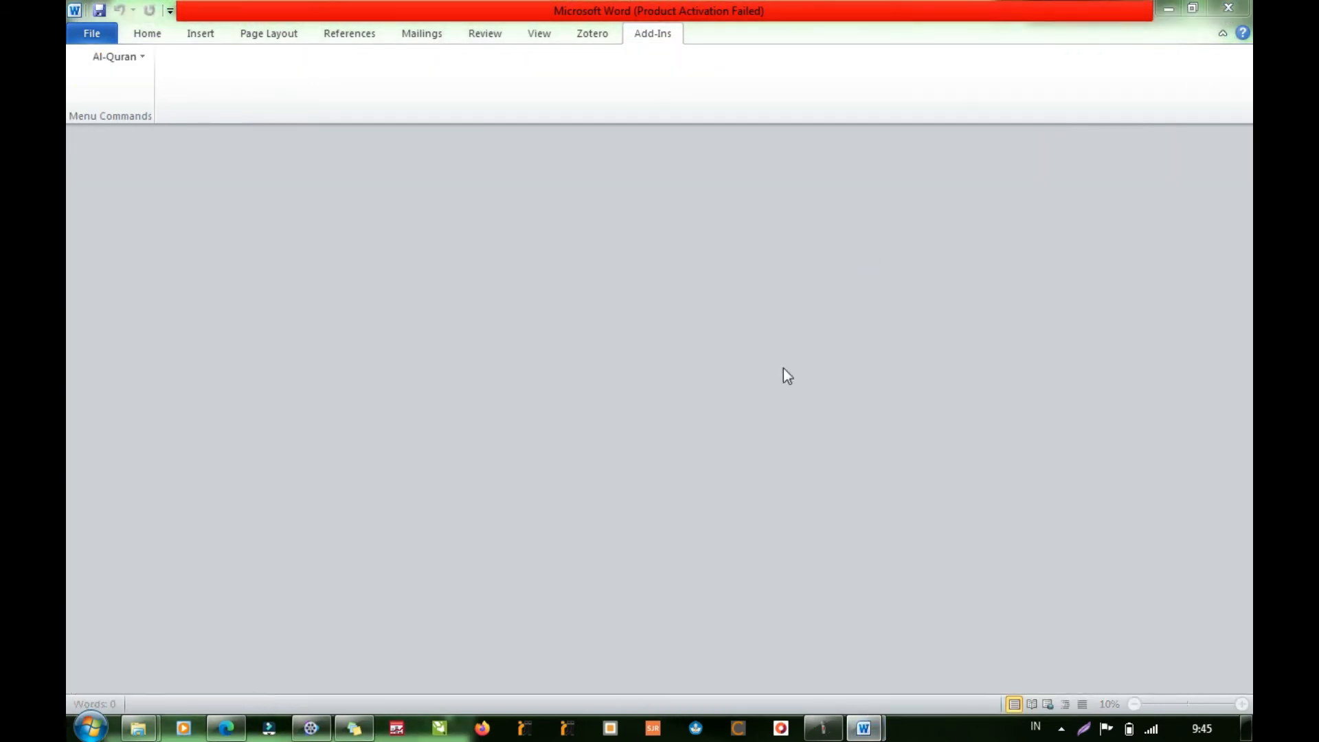
pyautogui.click(633, 427)
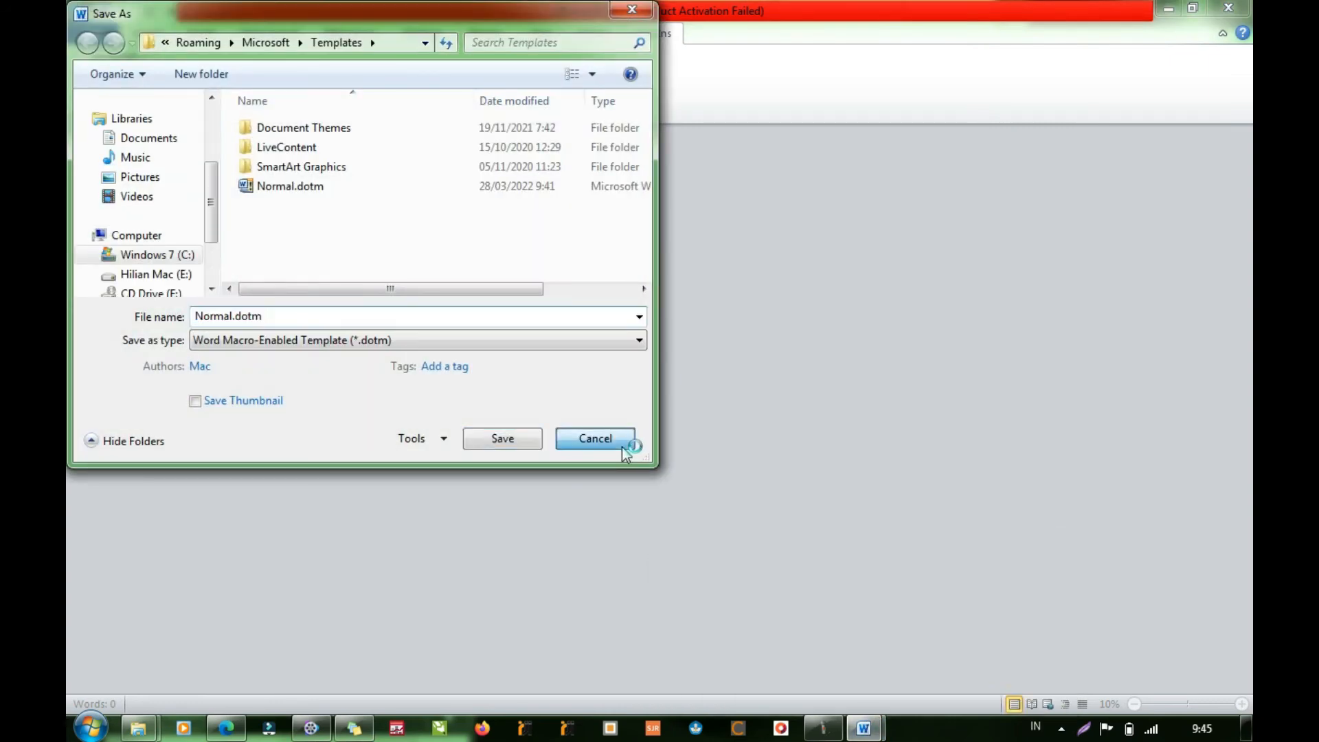
pyautogui.click(624, 448)
pyautogui.click(662, 389)
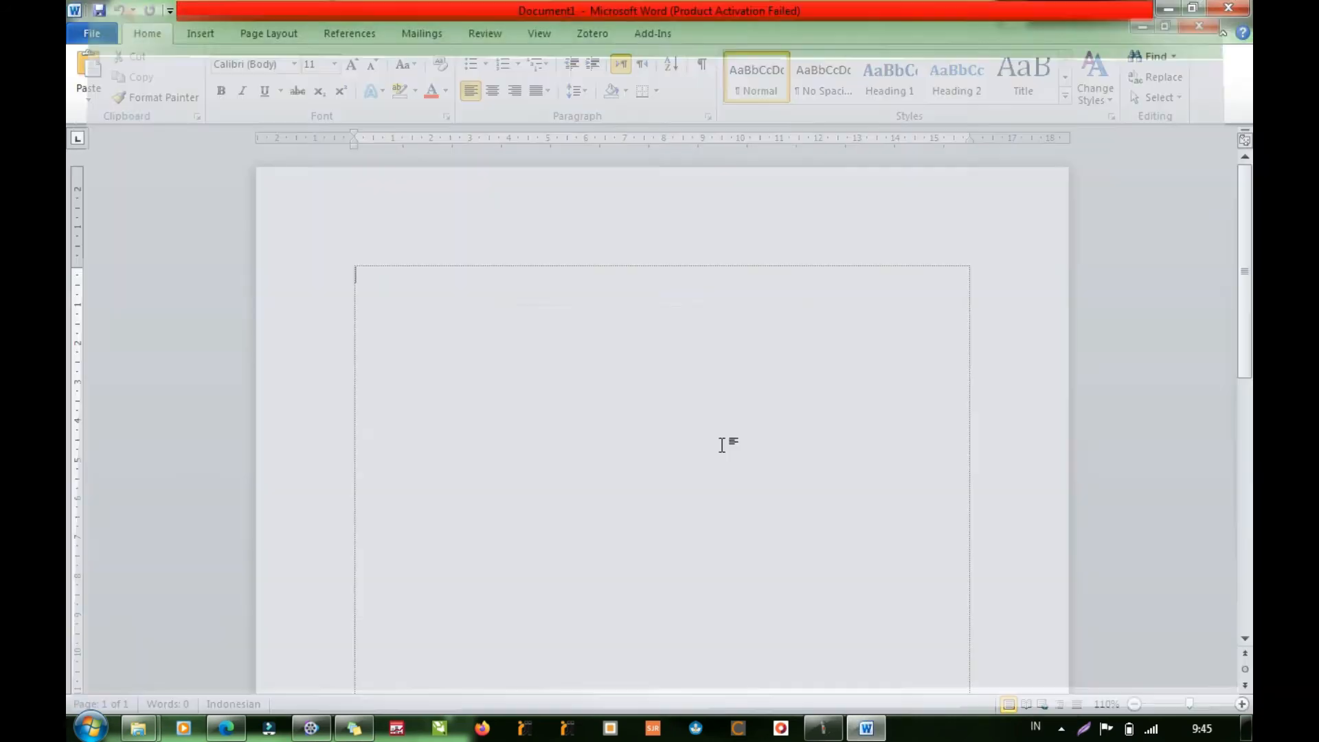
# - Insert Al Faatihah ayat 1 to 4 in Arabic with the Indonesian translation at font size 14 using the Al-Quran add-in
pyautogui.click(653, 34)
pyautogui.click(115, 56)
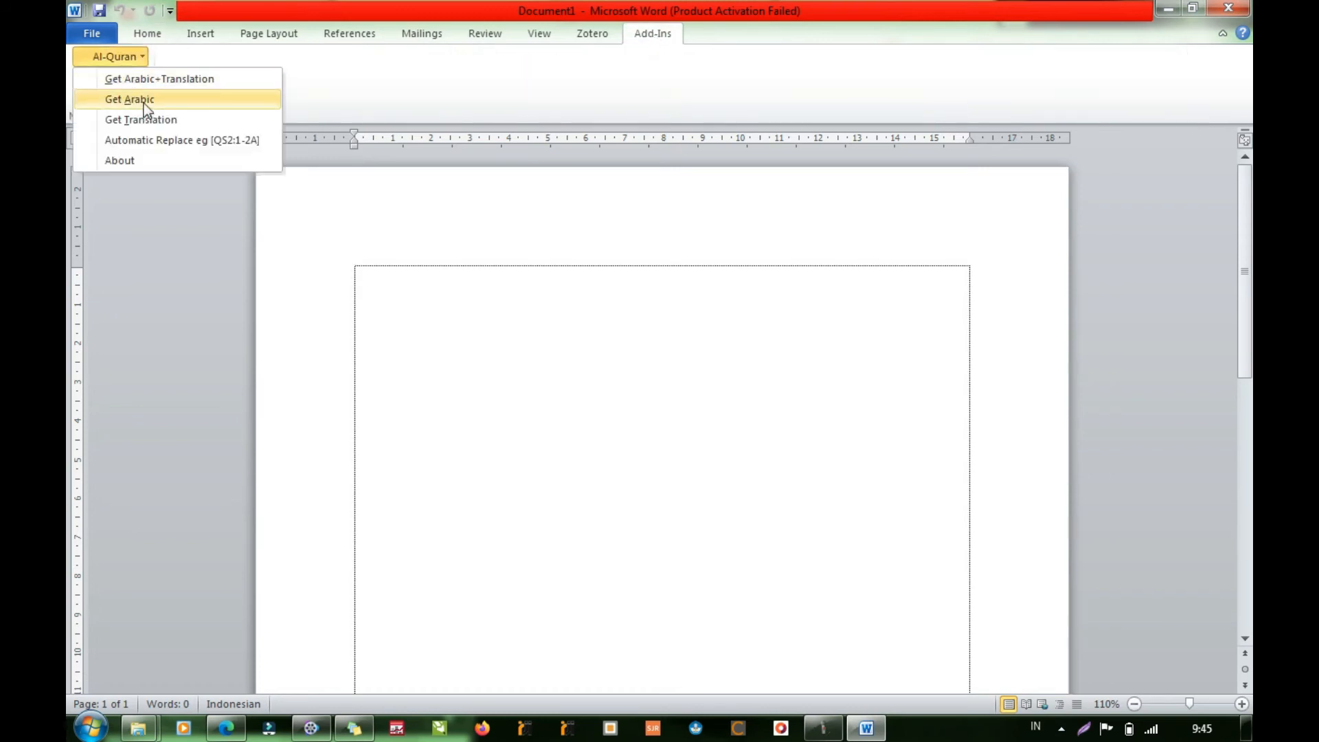
pyautogui.click(150, 78)
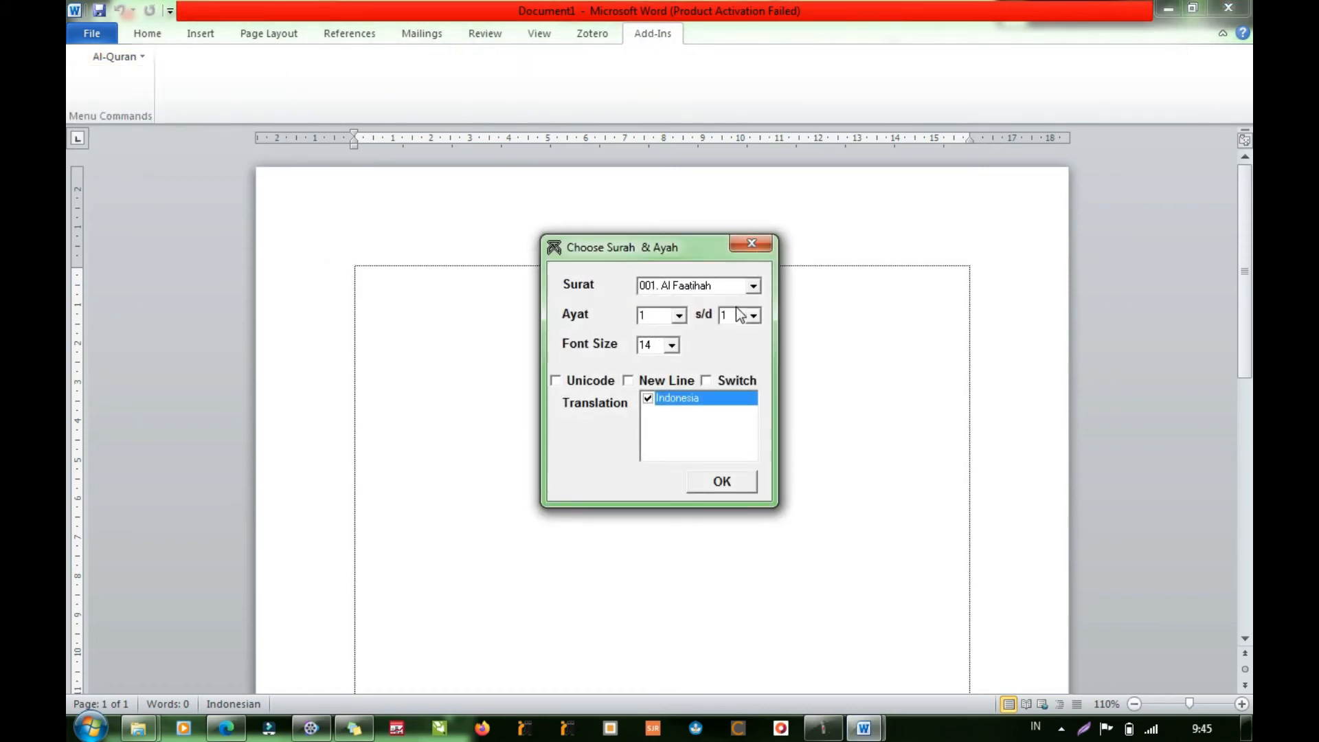
pyautogui.click(754, 315)
pyautogui.click(737, 371)
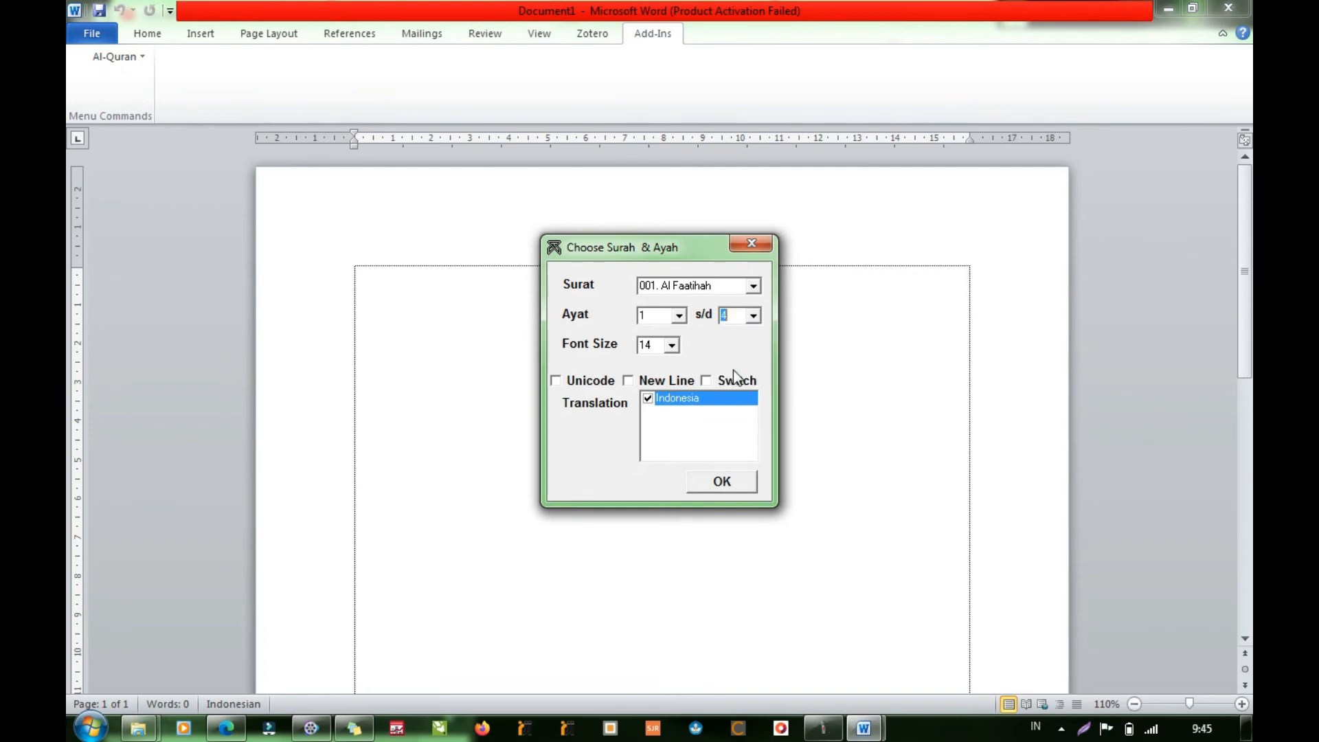
pyautogui.click(742, 484)
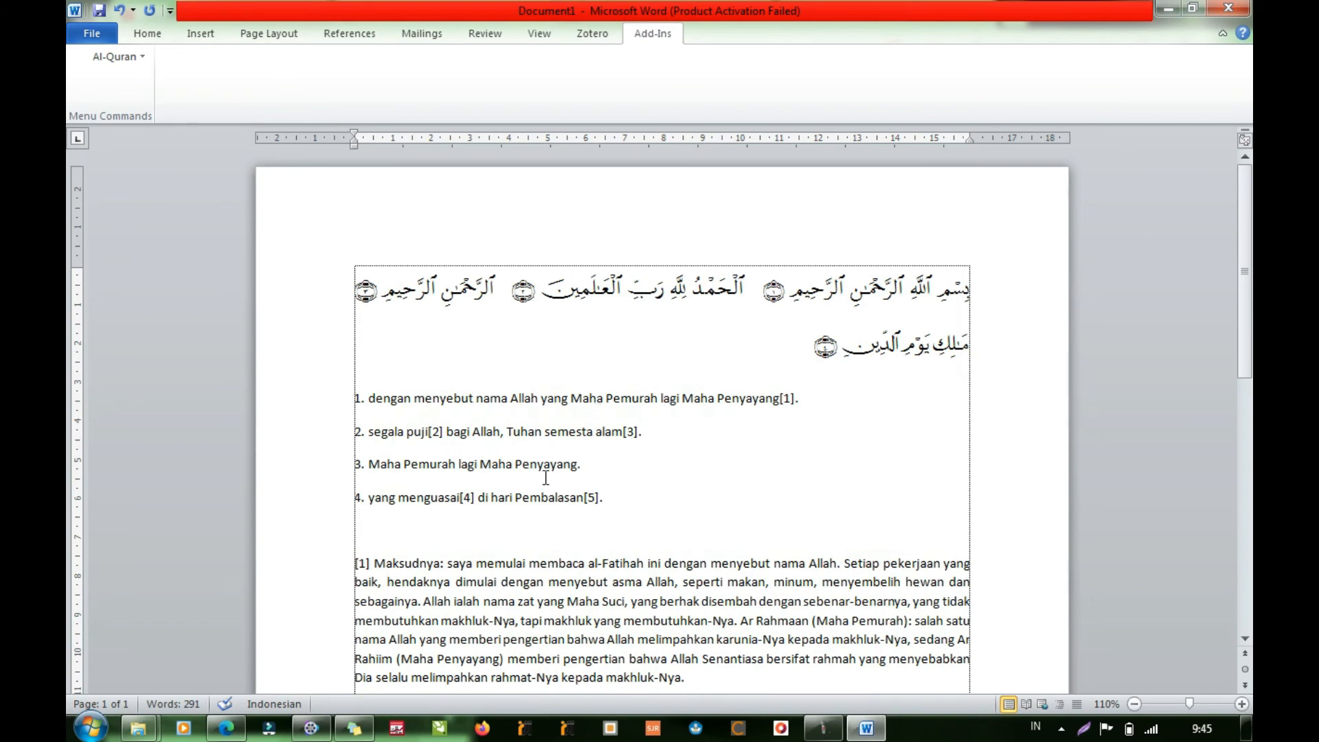
# - Open Word's add-in options and examine the details of QuranInWordAddIns
pyautogui.click(141, 57)
pyautogui.click(86, 38)
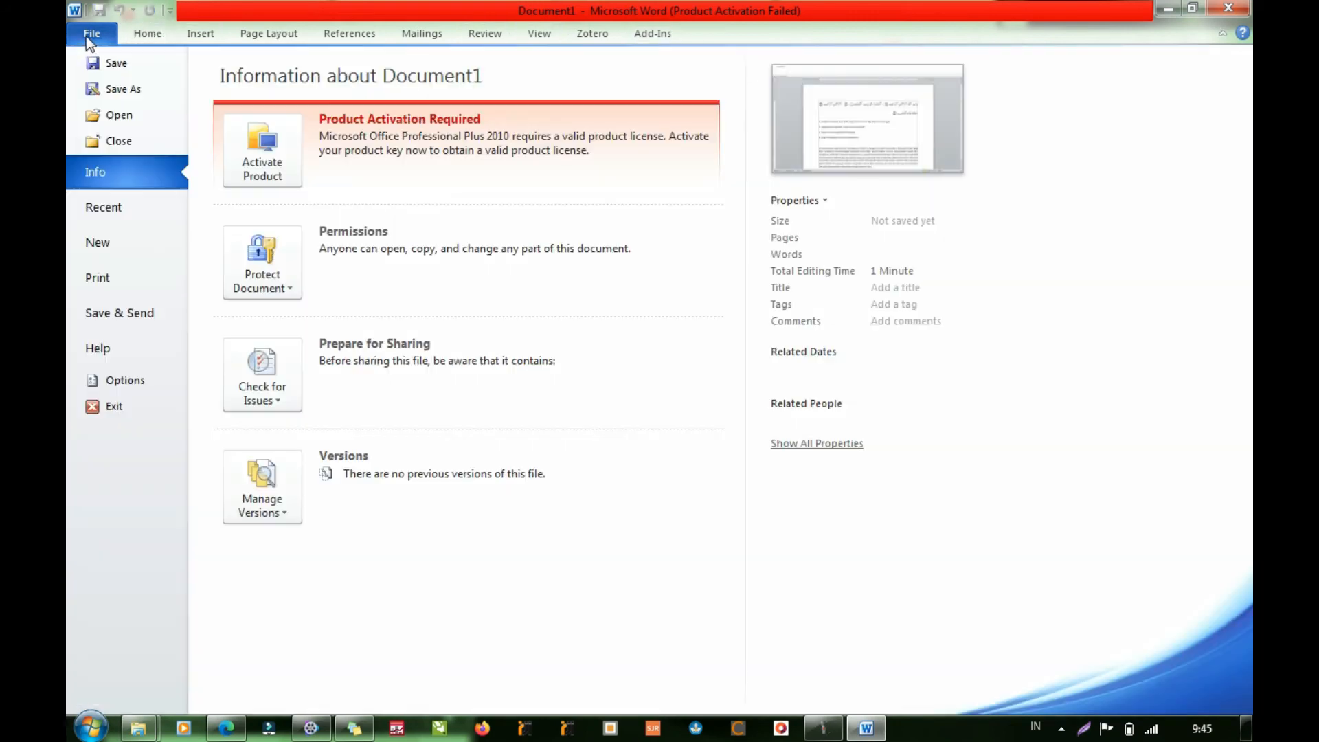
pyautogui.click(122, 381)
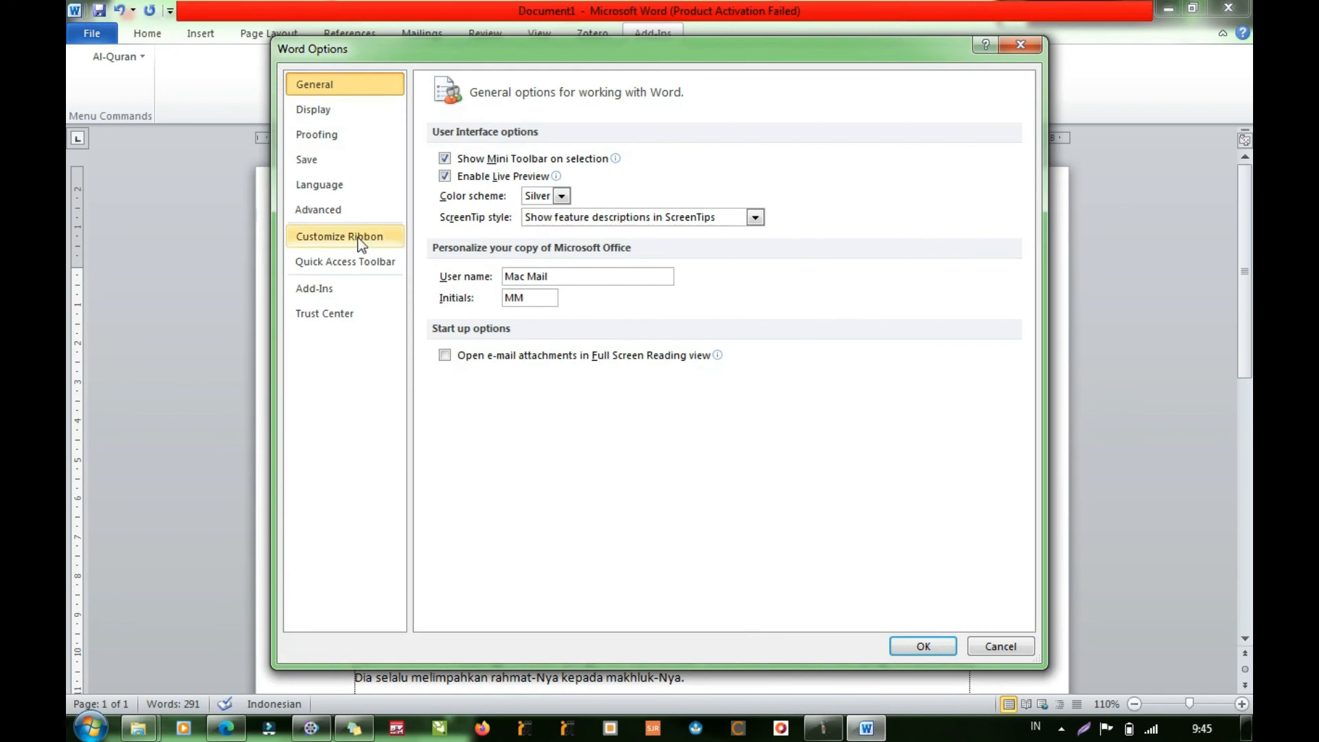
pyautogui.click(335, 212)
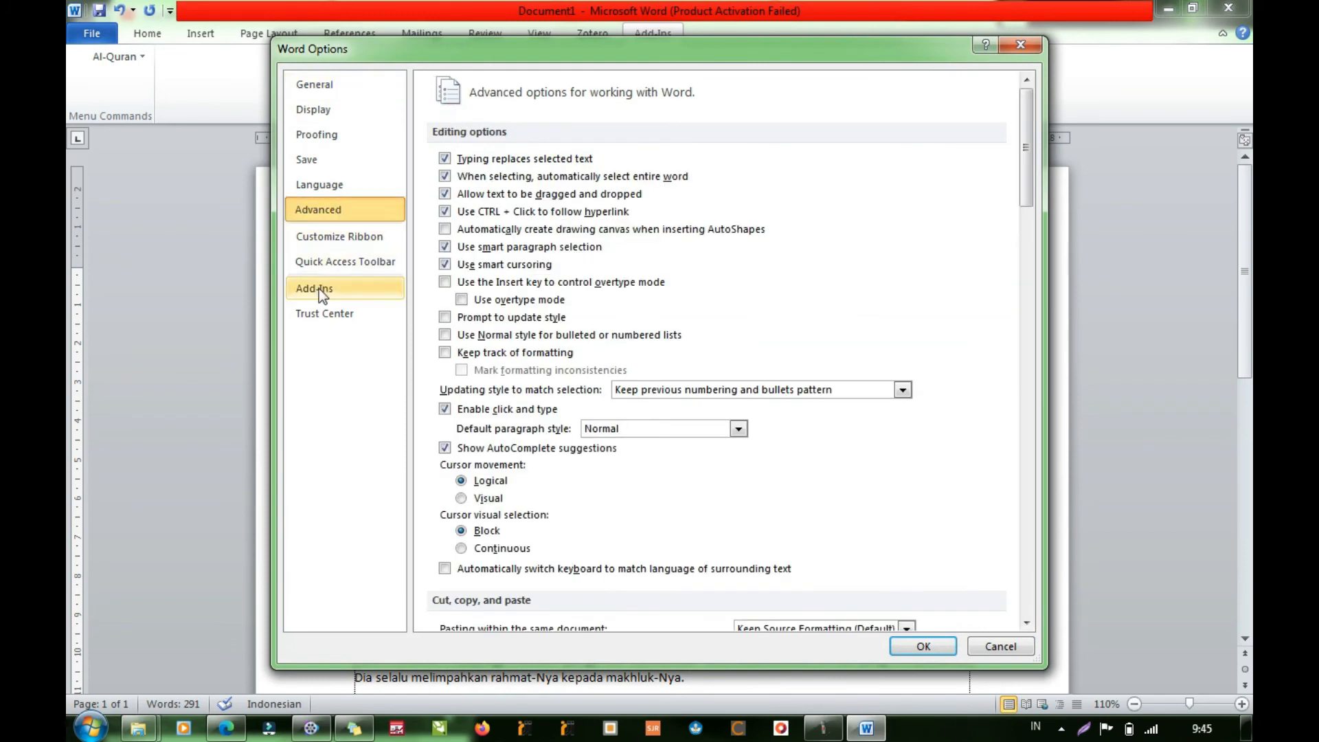
pyautogui.click(321, 289)
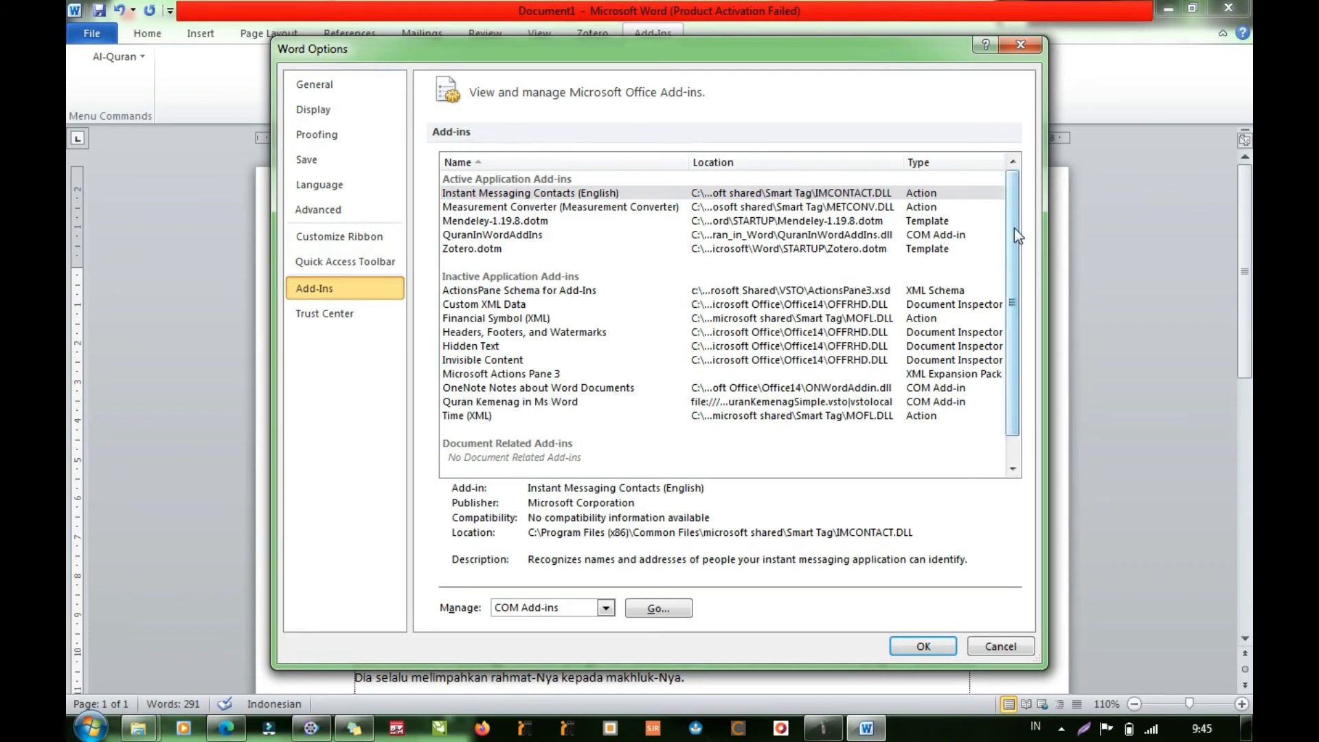
pyautogui.moveTo(1015, 228)
pyautogui.mouseDown()
pyautogui.moveTo(1029, 304)
pyautogui.moveTo(1028, 222)
pyautogui.mouseUp()
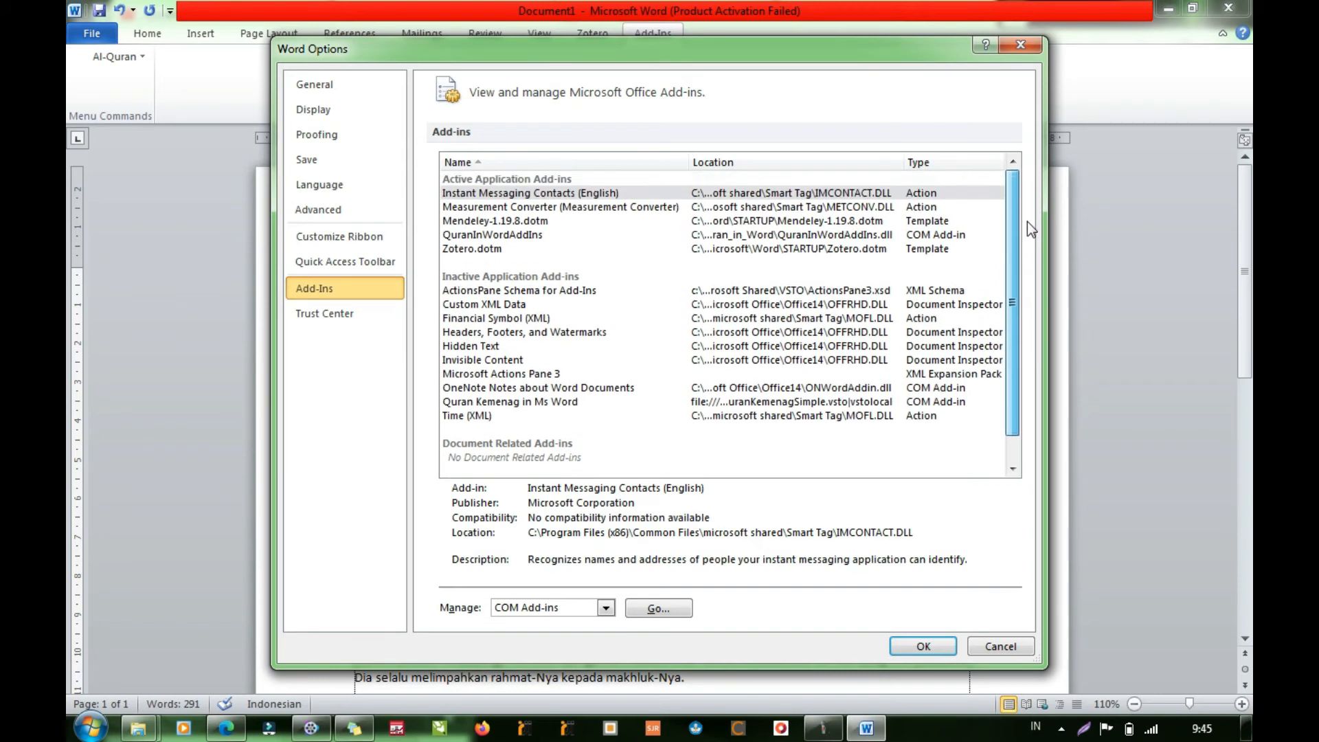
pyautogui.click(492, 236)
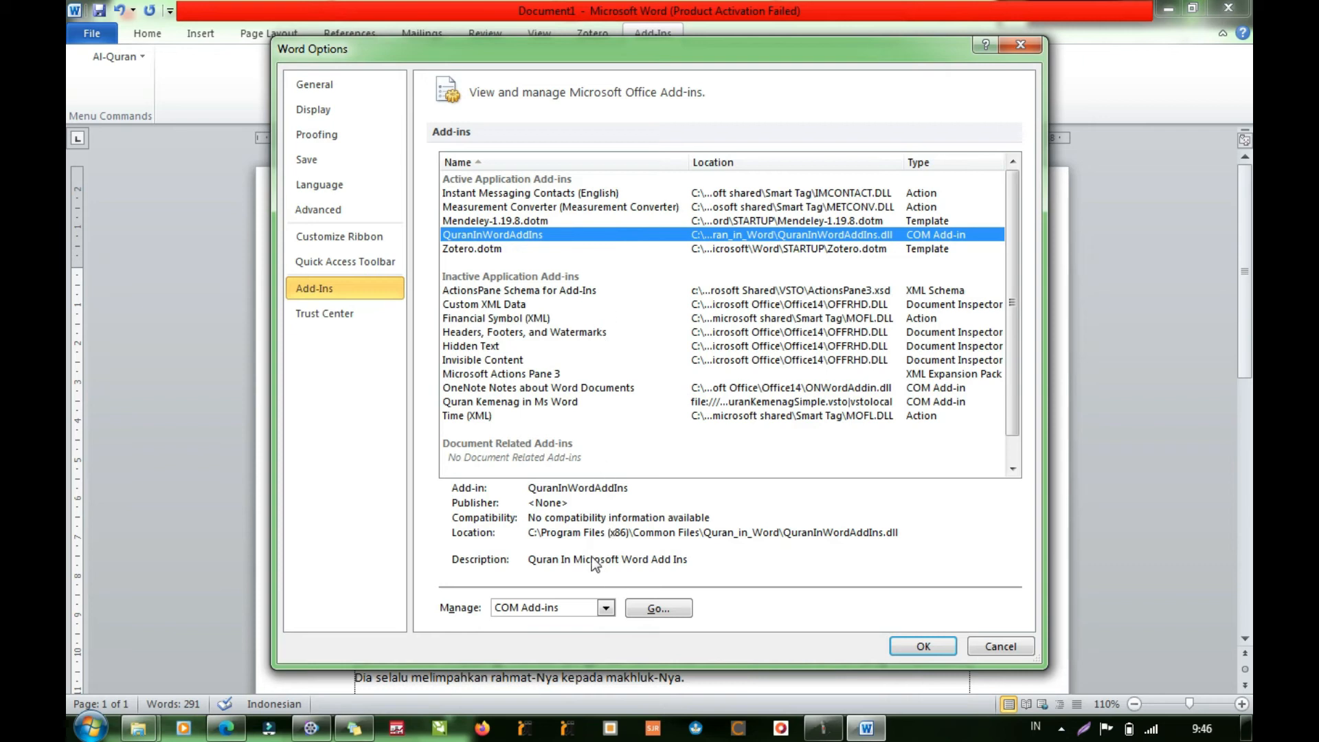
# - Try to enable the Quran Kemenag in Ms Word COM add-in alongside QuranInWordAddIns
pyautogui.click(662, 610)
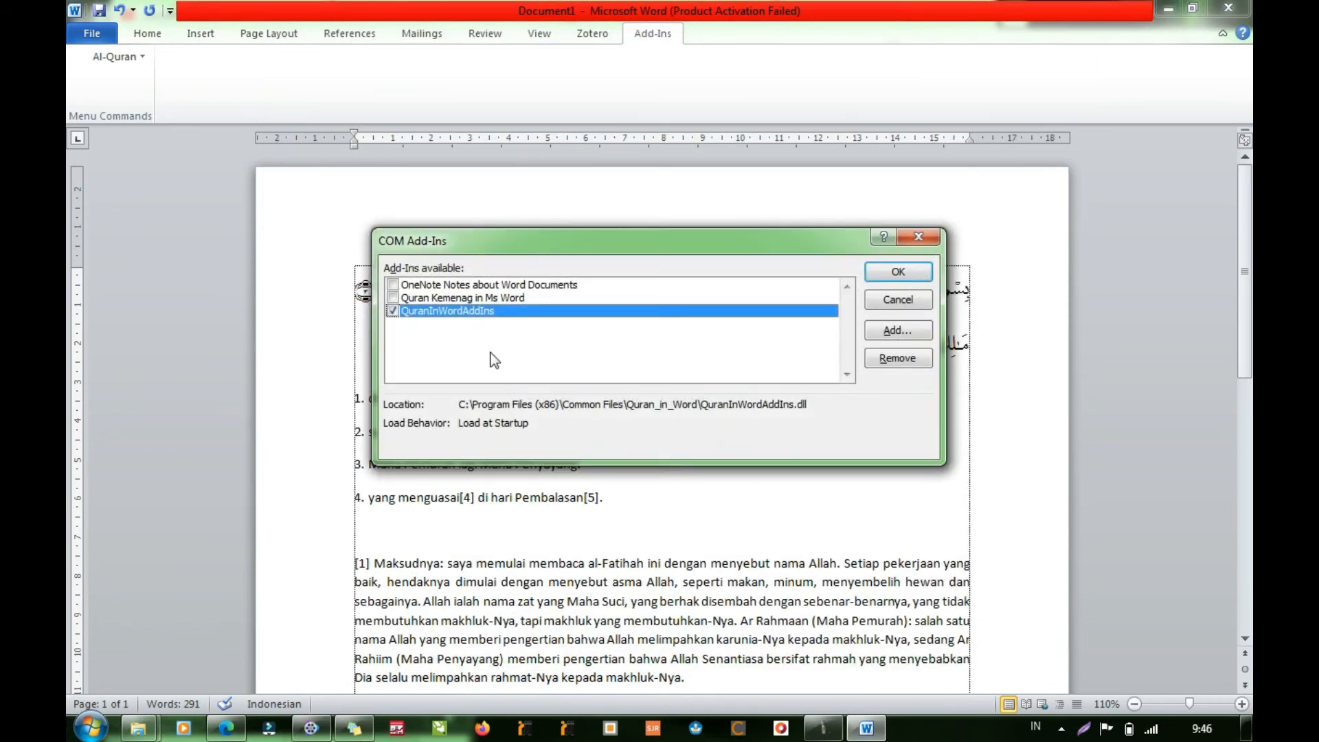
pyautogui.click(458, 300)
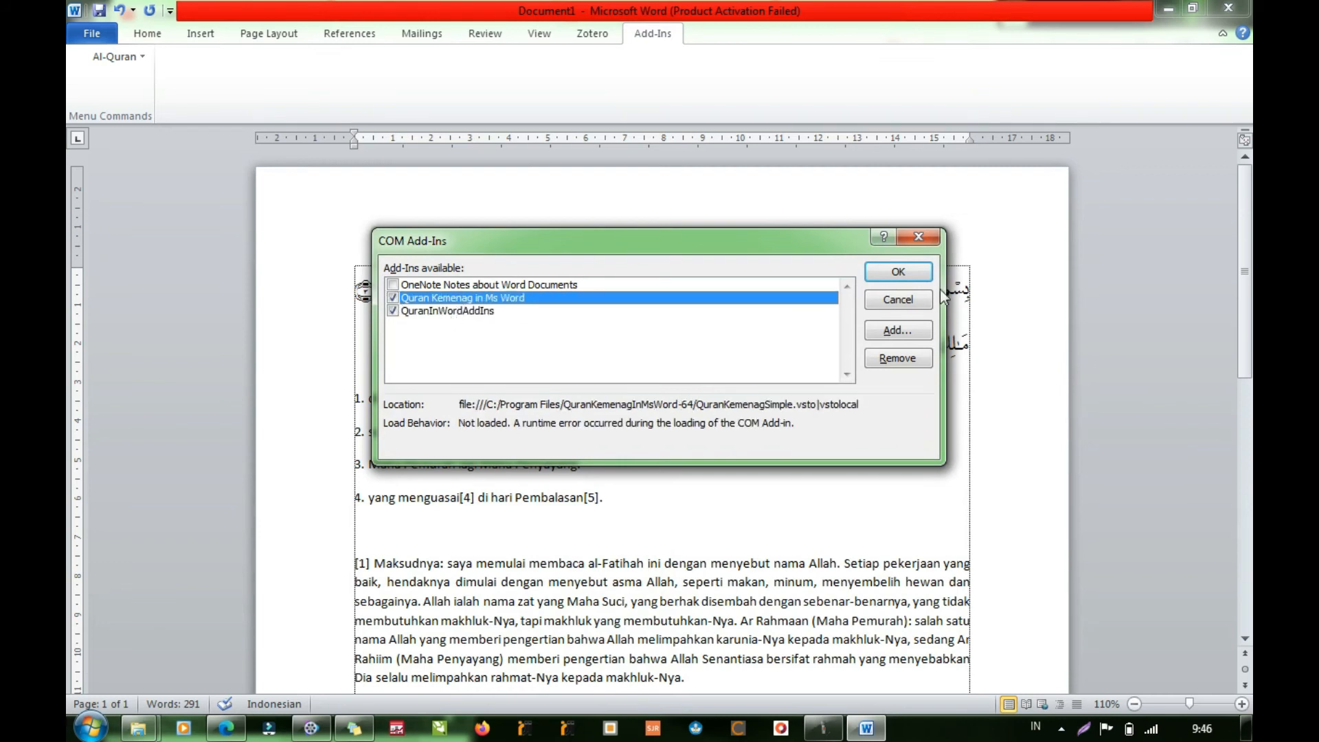
pyautogui.click(895, 332)
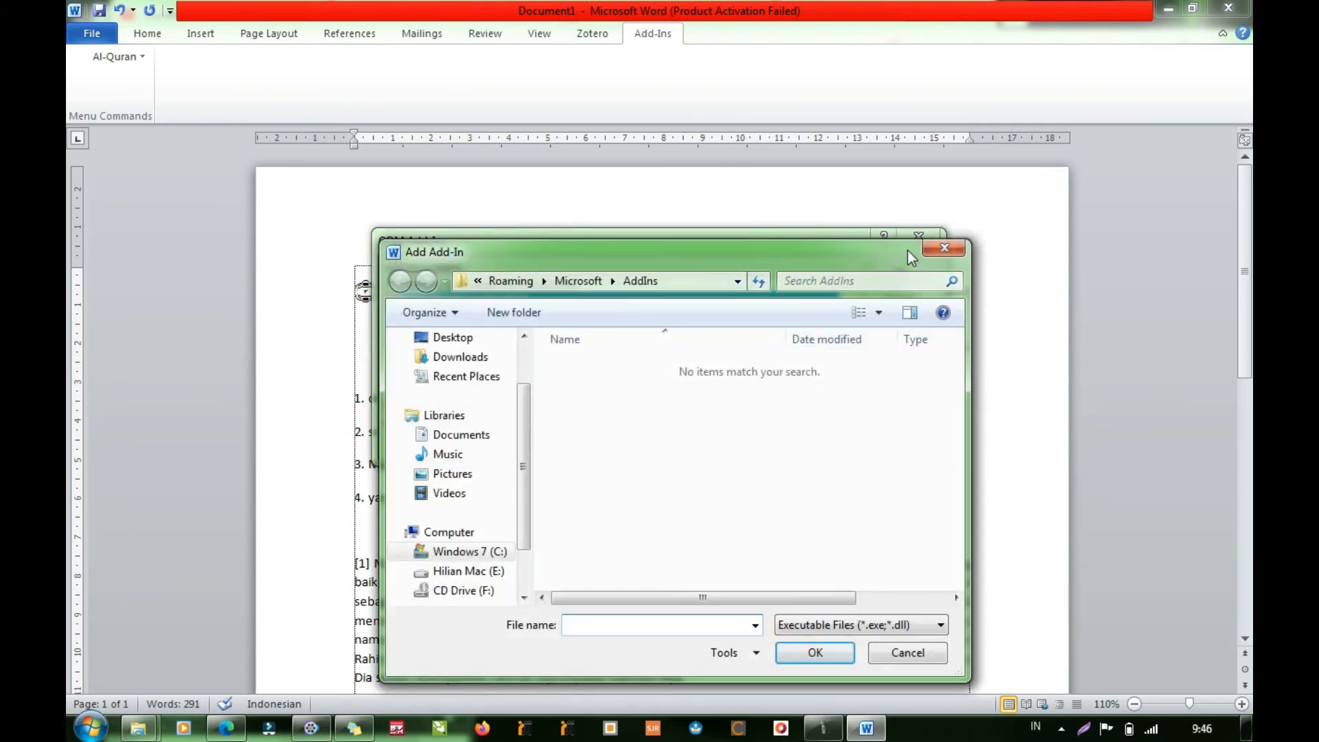
pyautogui.click(944, 248)
pyautogui.click(899, 272)
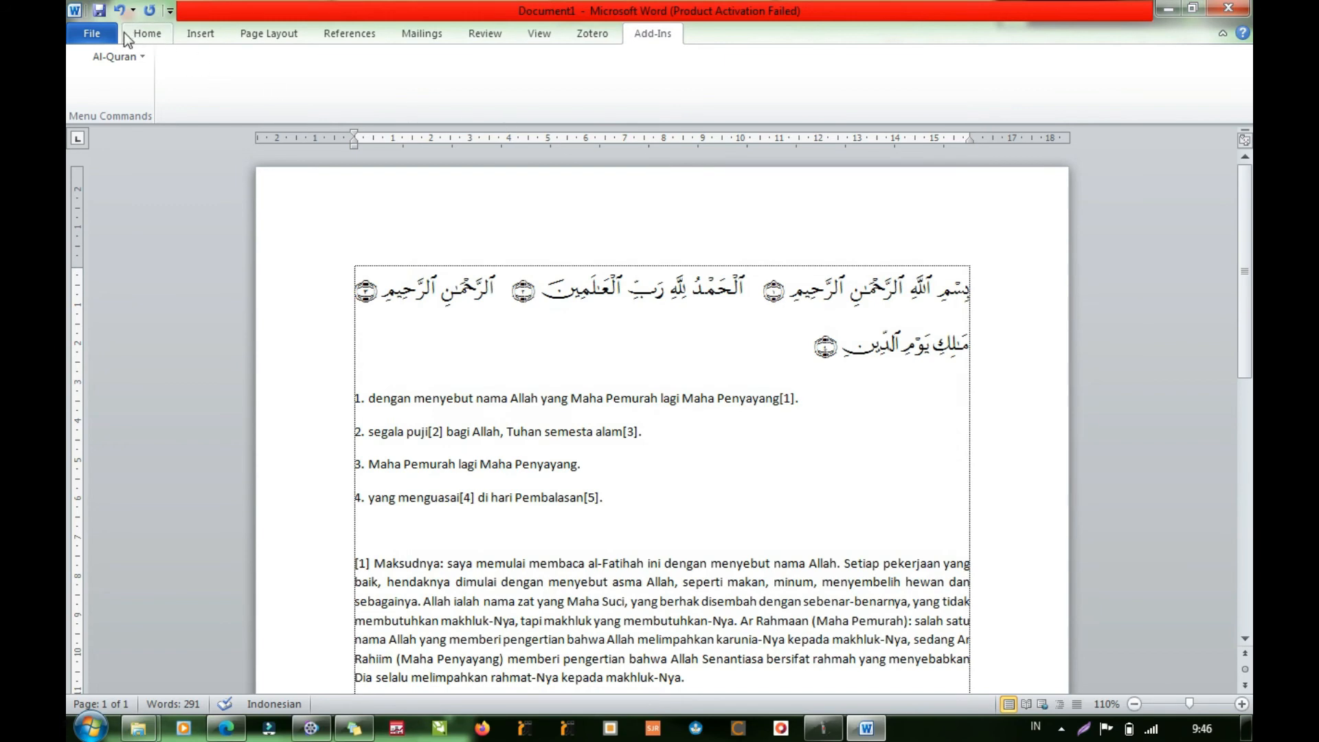
# - Check the Home and Add-Ins commands, including the Al-Quran commands, for newly added Quran Kemenag entries
pyautogui.click(145, 39)
pyautogui.click(652, 33)
pyautogui.click(144, 58)
pyautogui.click(145, 62)
pyautogui.click(148, 38)
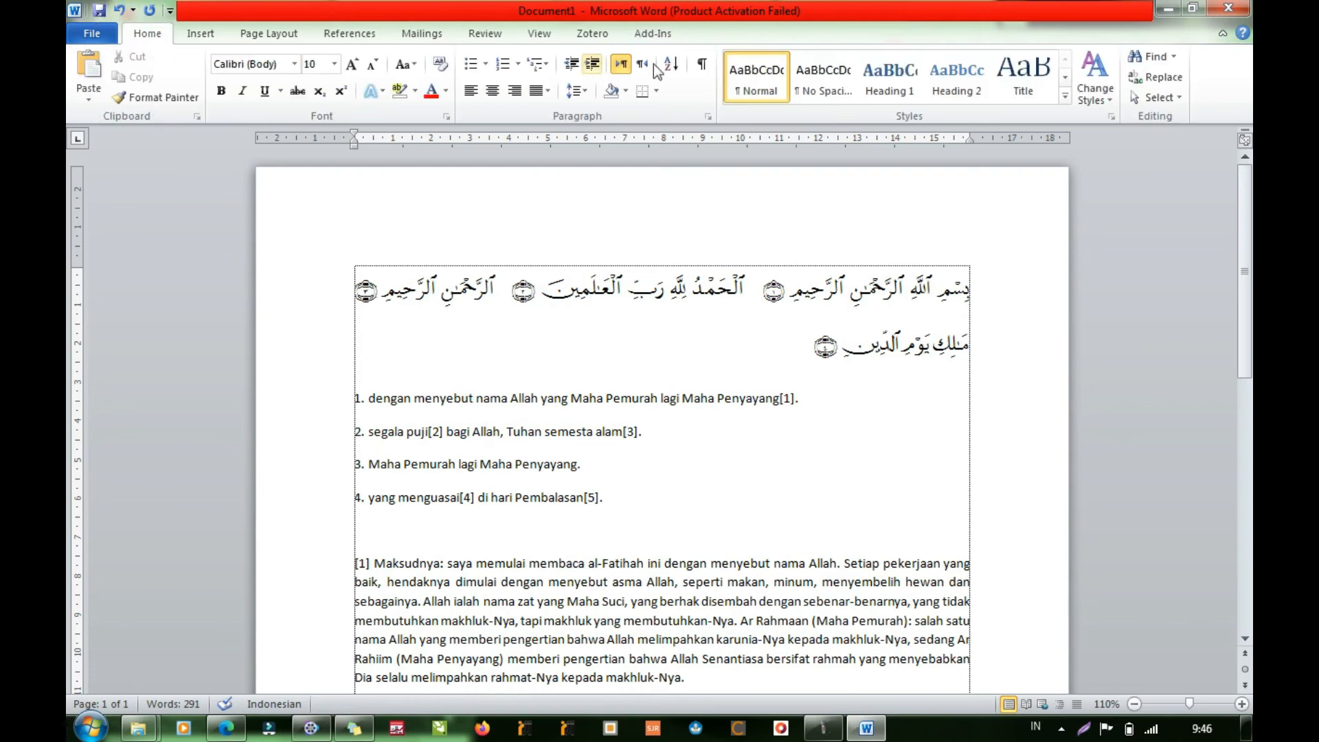
pyautogui.click(658, 37)
pyautogui.click(143, 57)
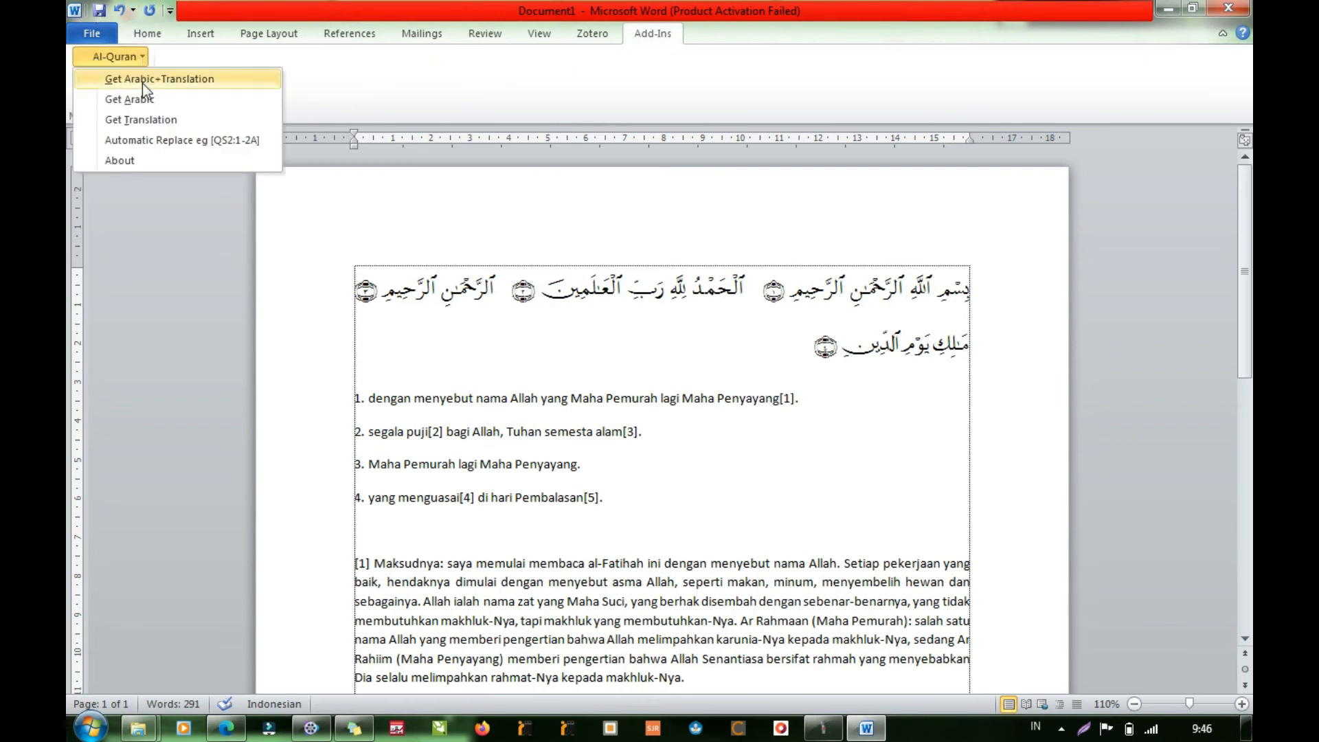
pyautogui.click(110, 53)
# - In the COM add-ins settings, turn on Quran Kemenag in Ms Word and turn off QuranInWordAddIns
pyautogui.click(95, 33)
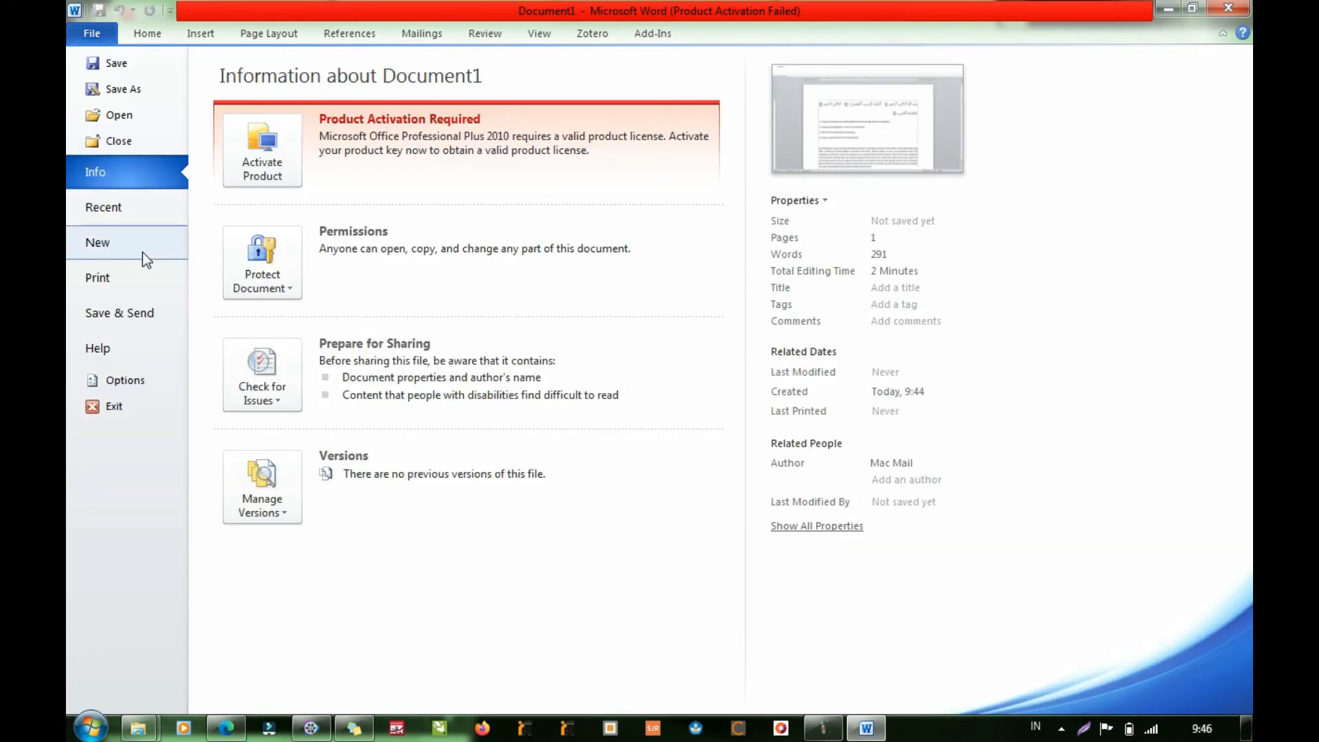
pyautogui.click(128, 382)
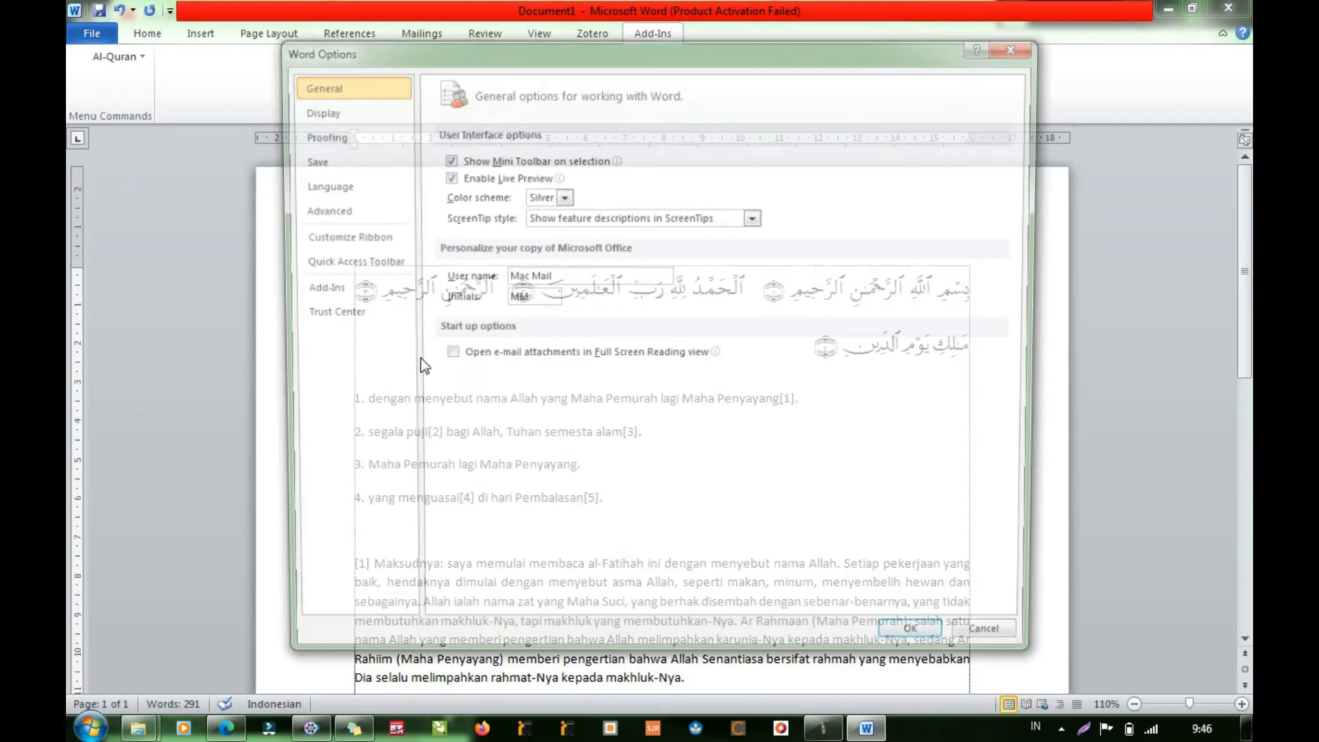
pyautogui.click(320, 290)
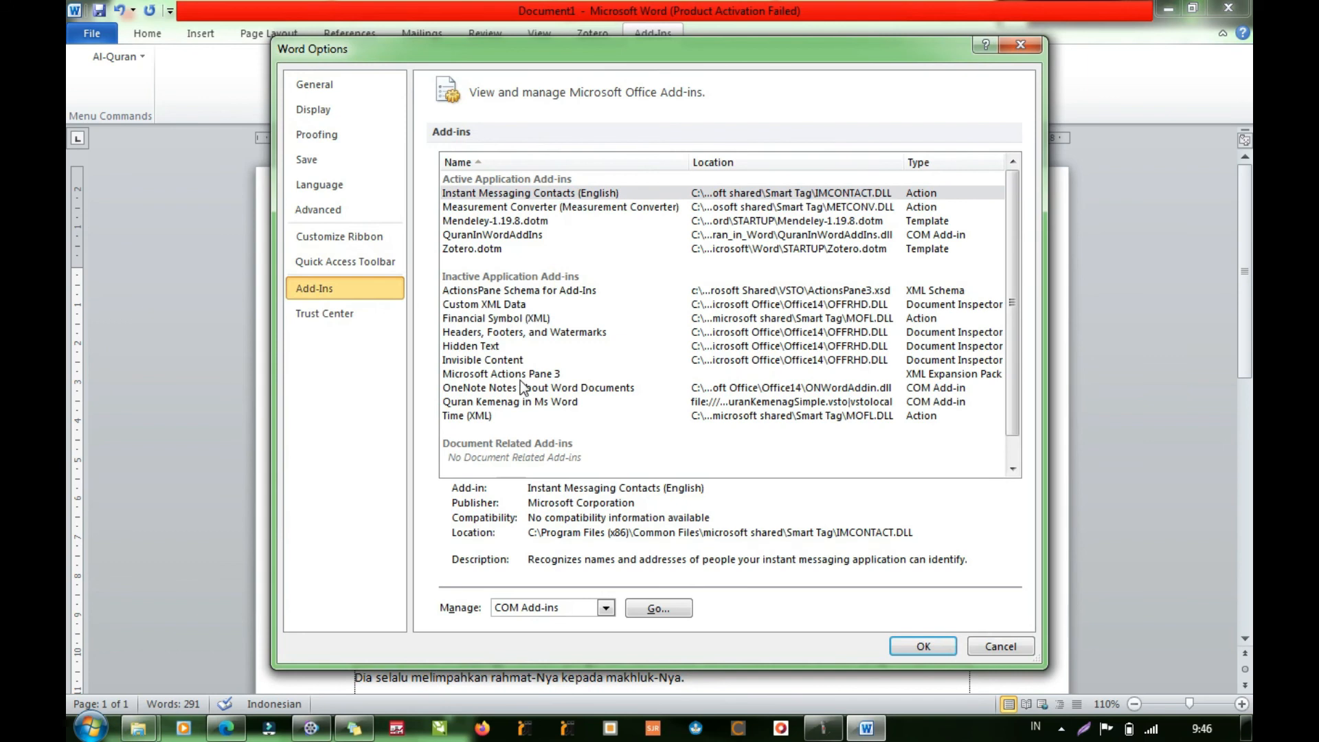
pyautogui.click(500, 234)
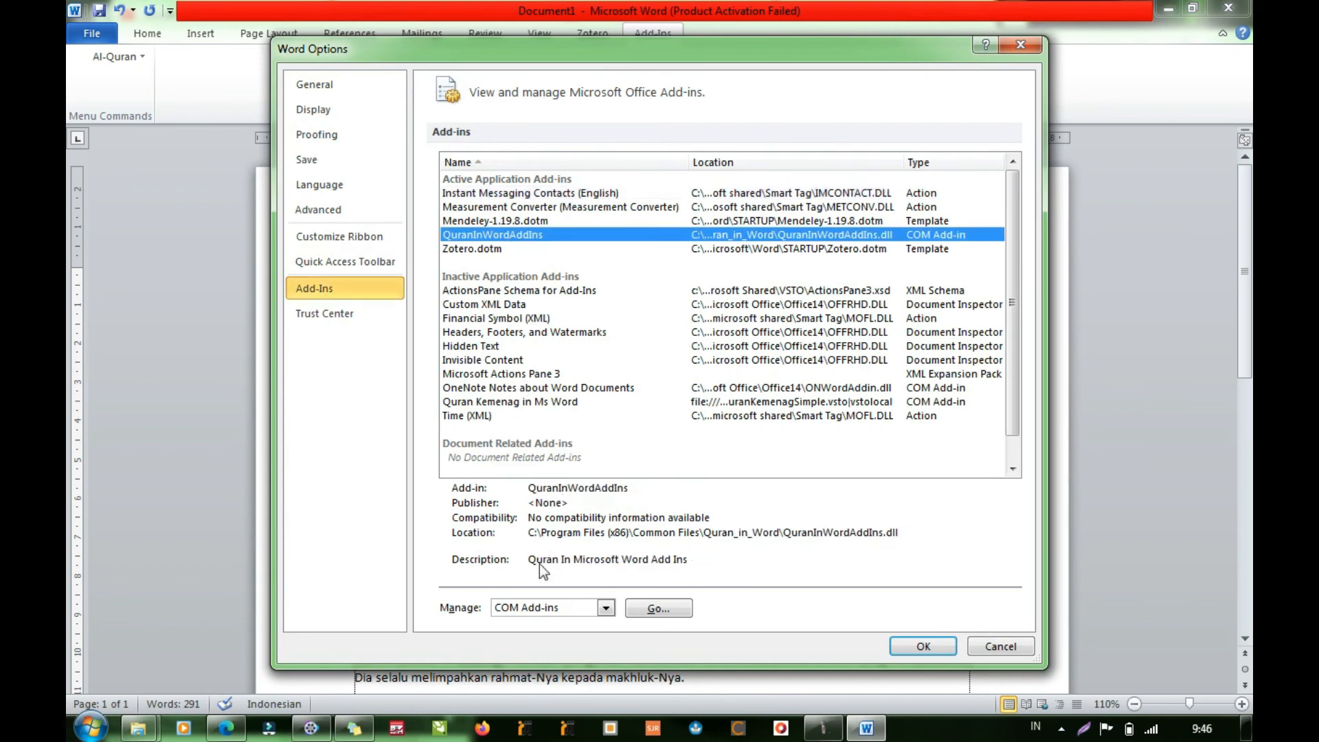
pyautogui.click(656, 608)
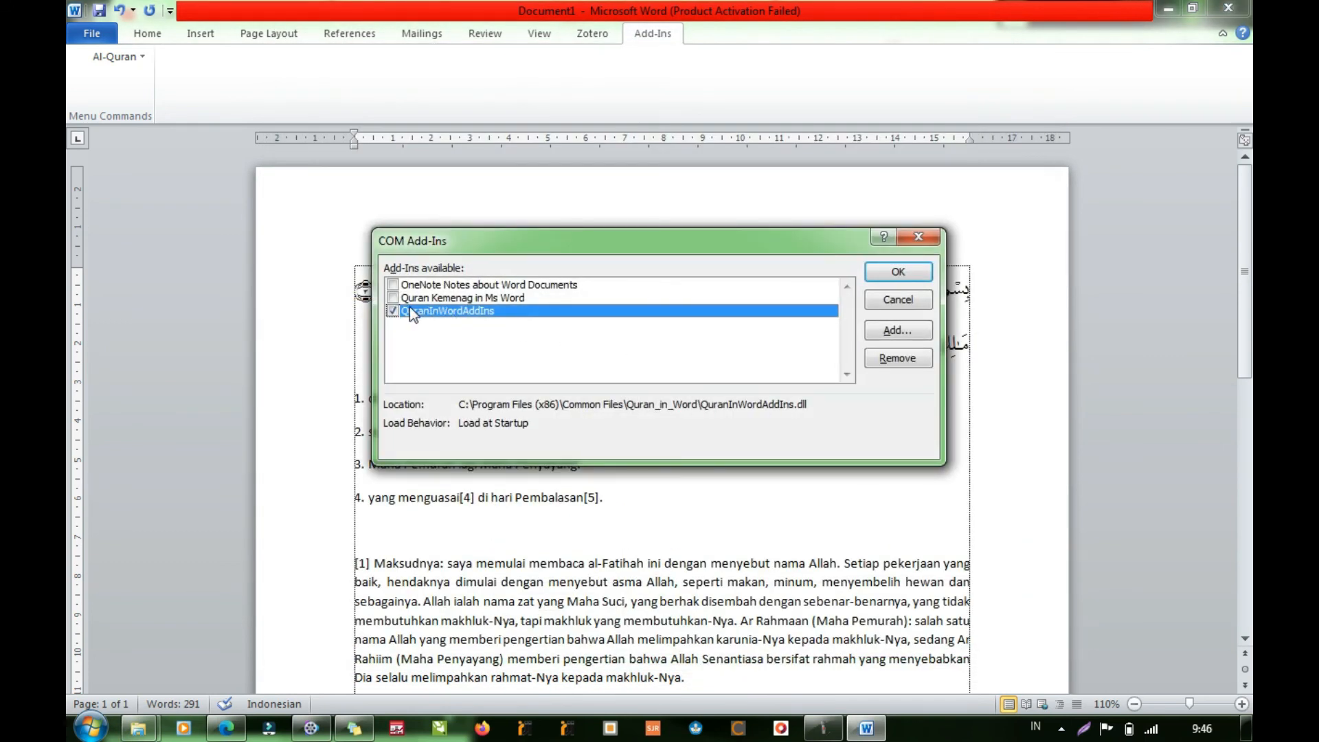
pyautogui.click(392, 298)
pyautogui.click(390, 312)
pyautogui.click(898, 273)
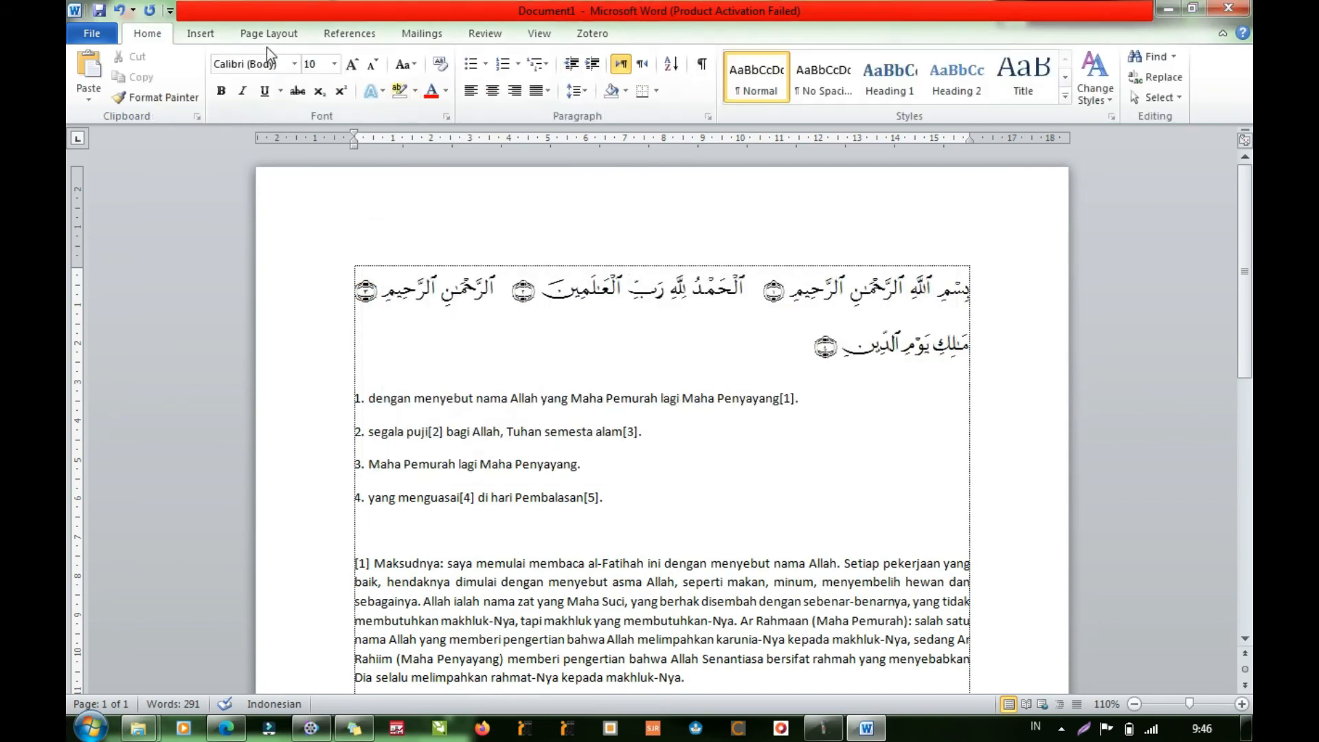
pyautogui.click(200, 33)
pyautogui.click(145, 34)
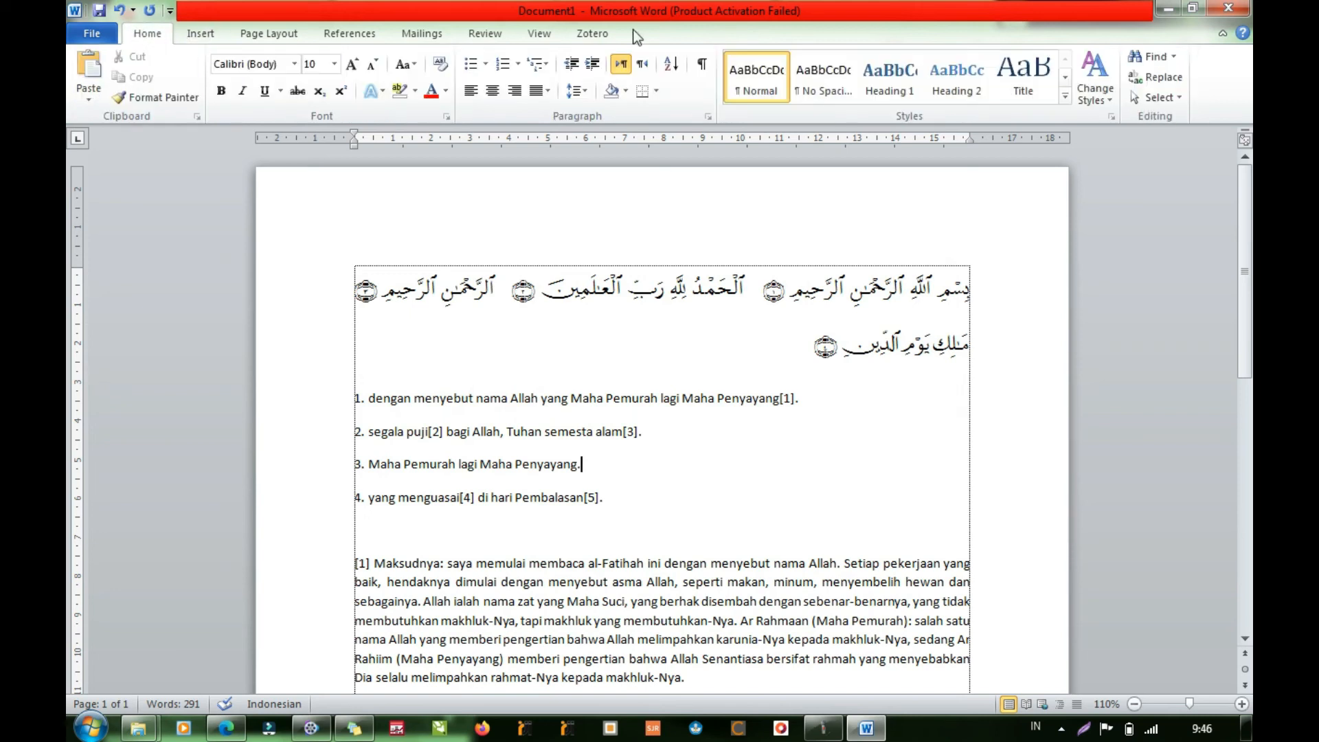
pyautogui.click(574, 33)
pyautogui.click(539, 33)
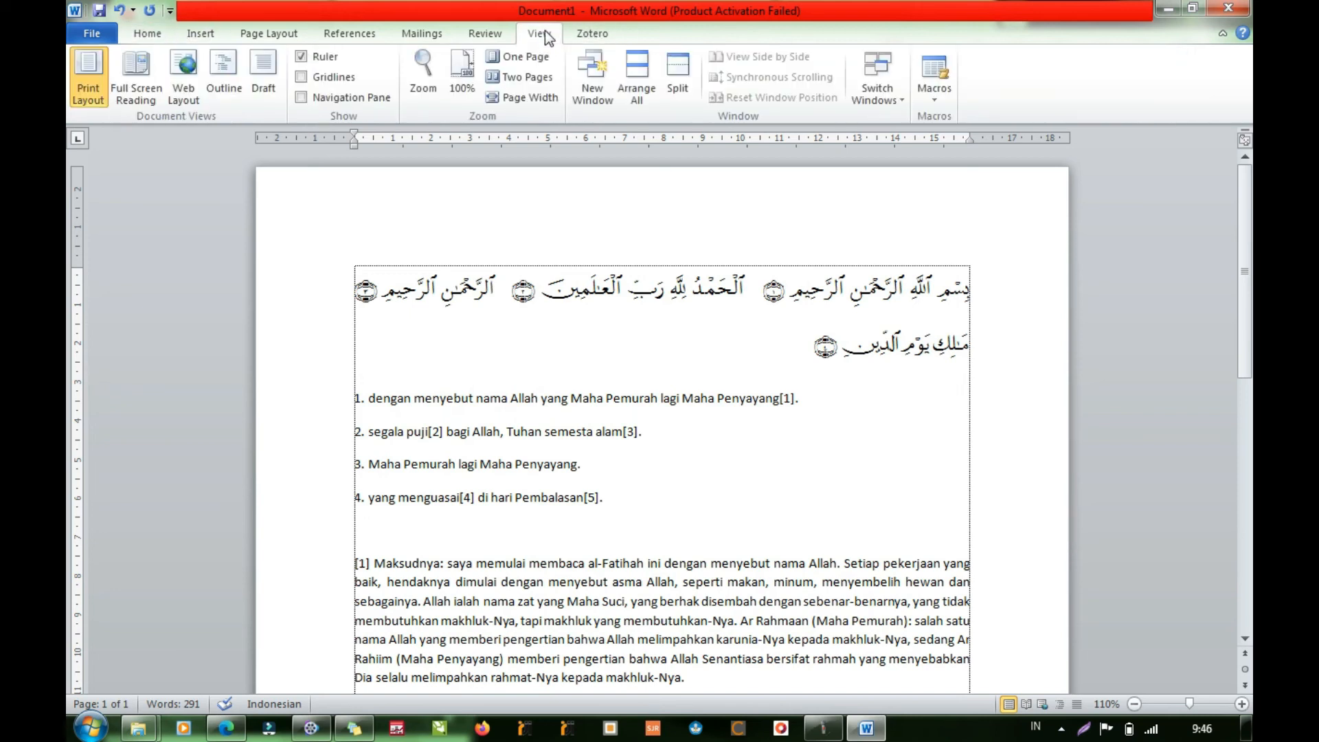
# - Open Word's add-in options and examine the details of the inactive Quran Kemenag in Ms Word add-in
pyautogui.click(90, 34)
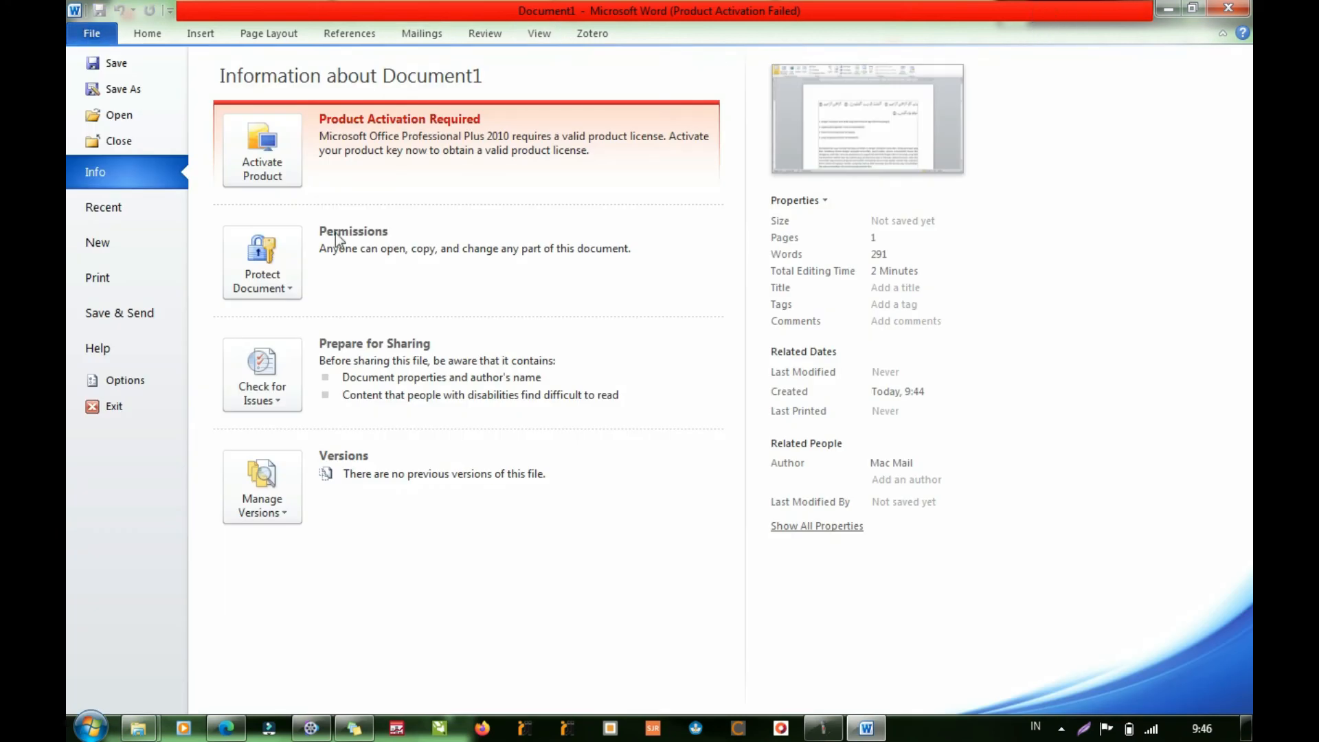
pyautogui.click(110, 374)
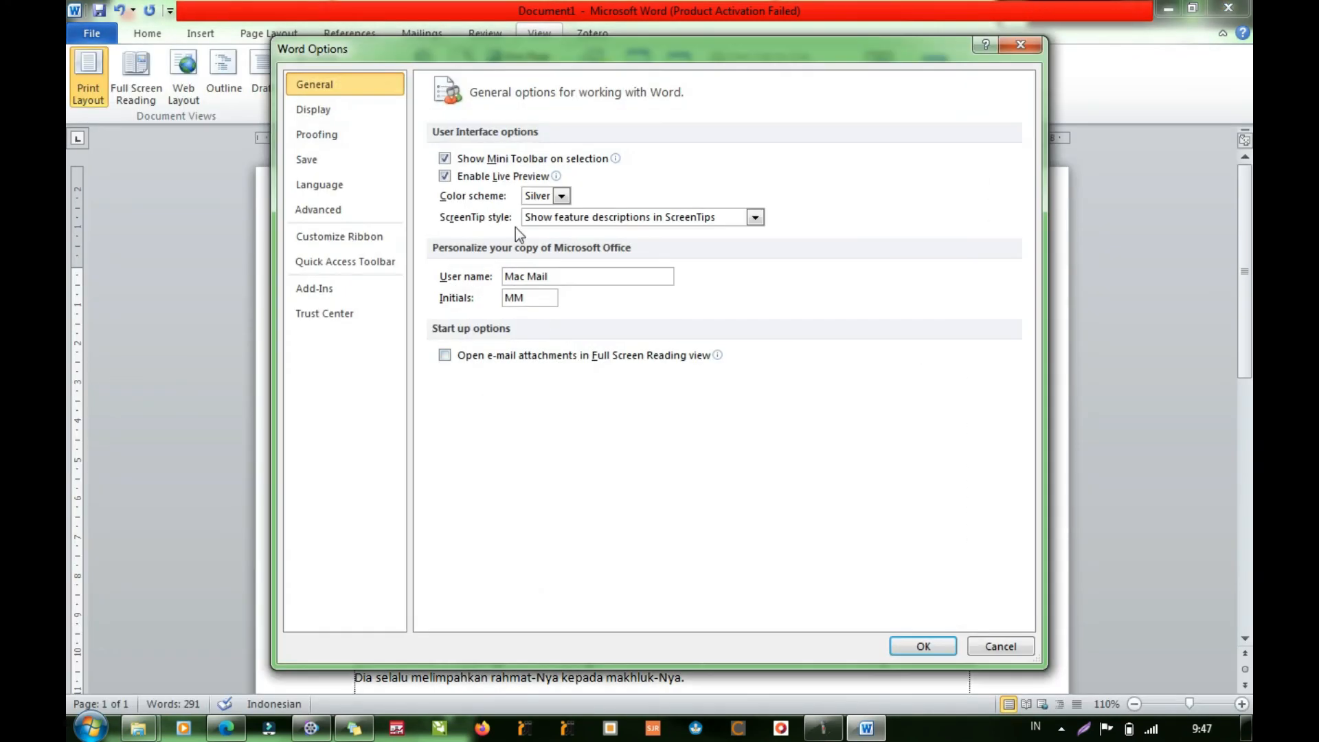
pyautogui.click(315, 287)
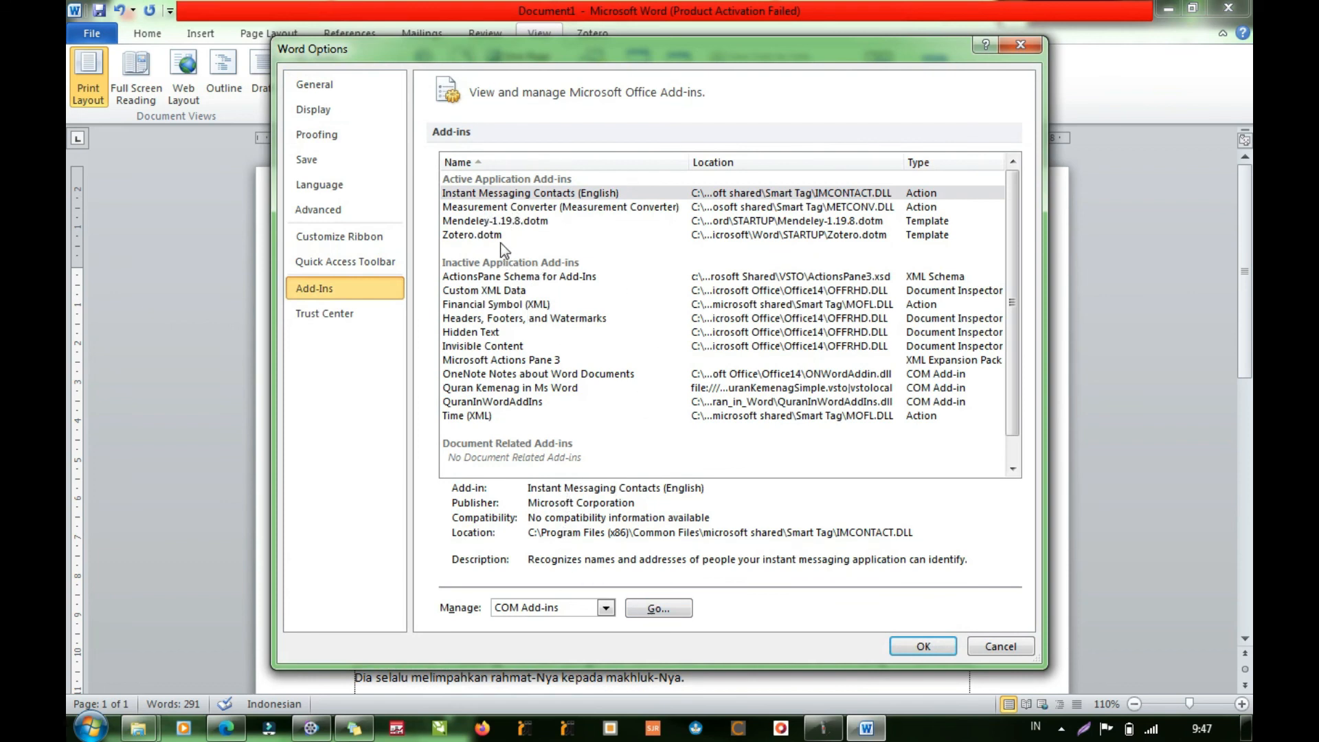
pyautogui.click(502, 402)
pyautogui.click(519, 387)
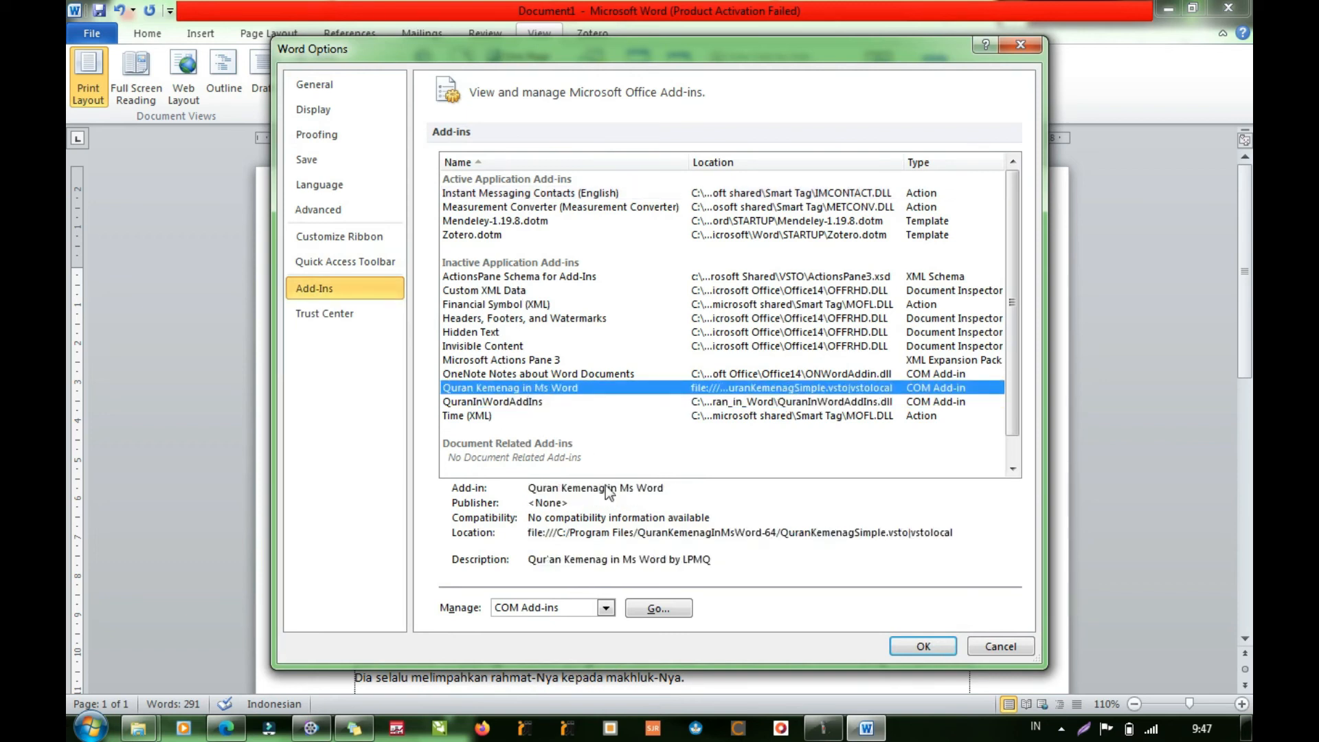
# - Try to load Quran Kemenag in Ms Word as the only enabled COM add-in
pyautogui.click(657, 609)
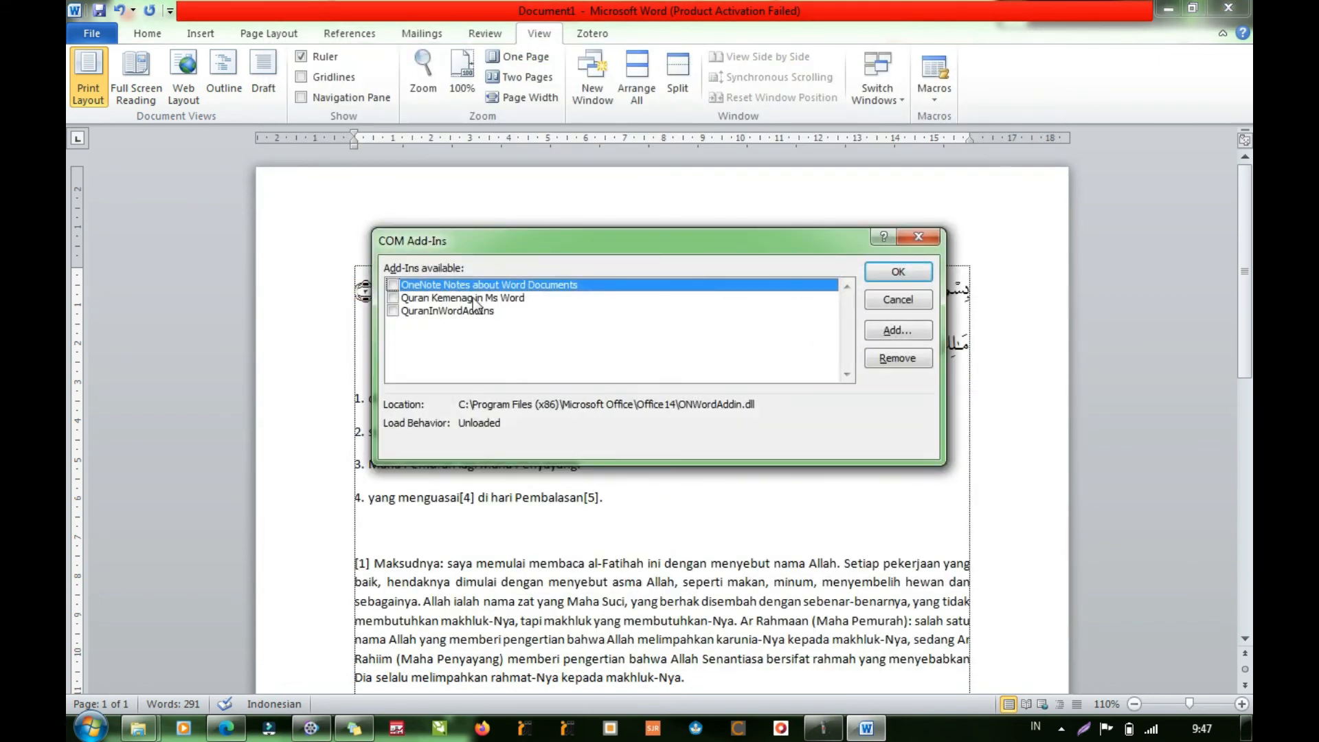
pyautogui.click(433, 300)
pyautogui.click(394, 298)
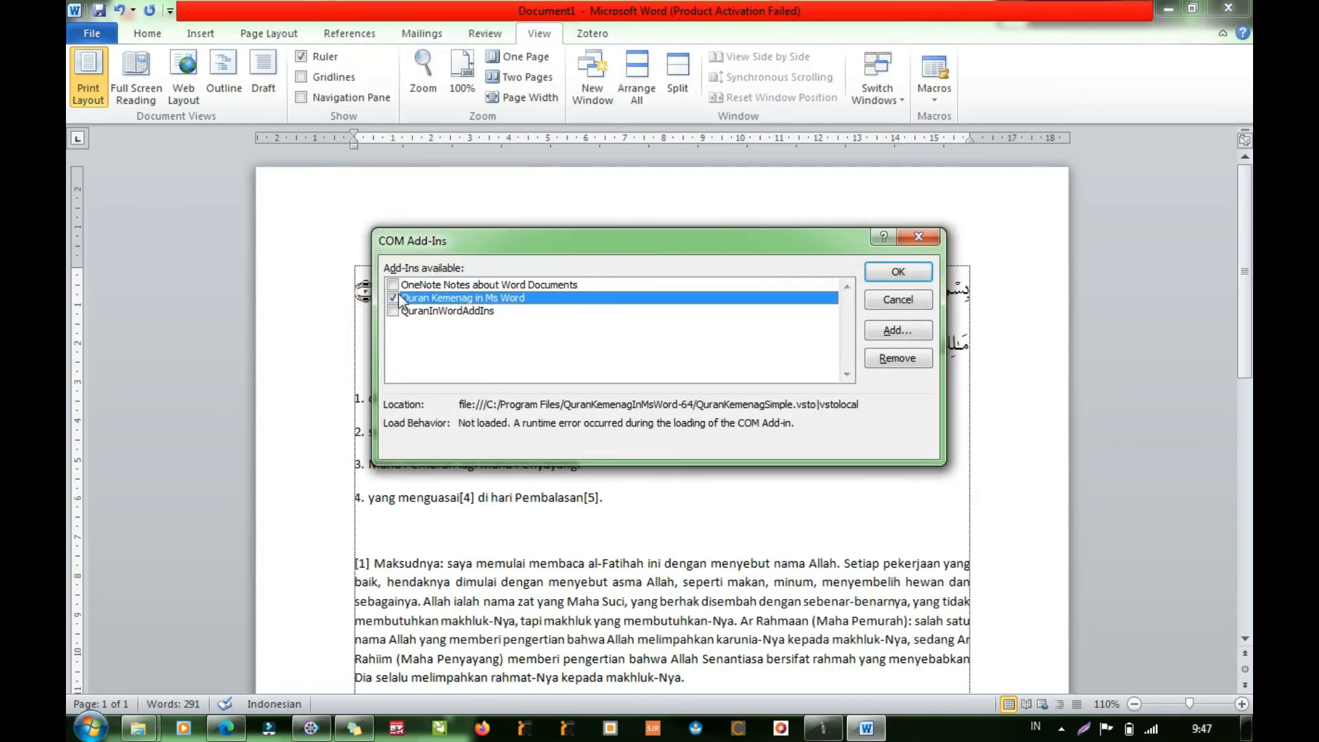
pyautogui.click(892, 333)
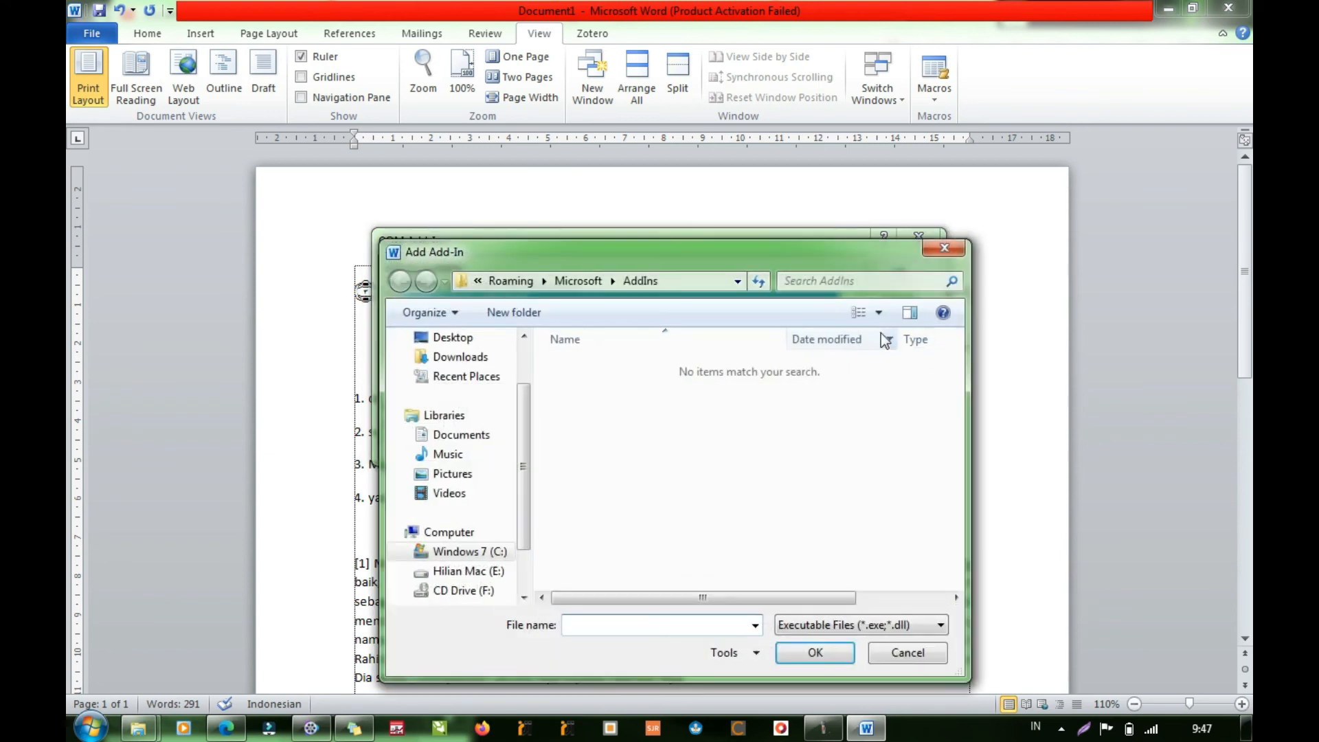
pyautogui.click(945, 252)
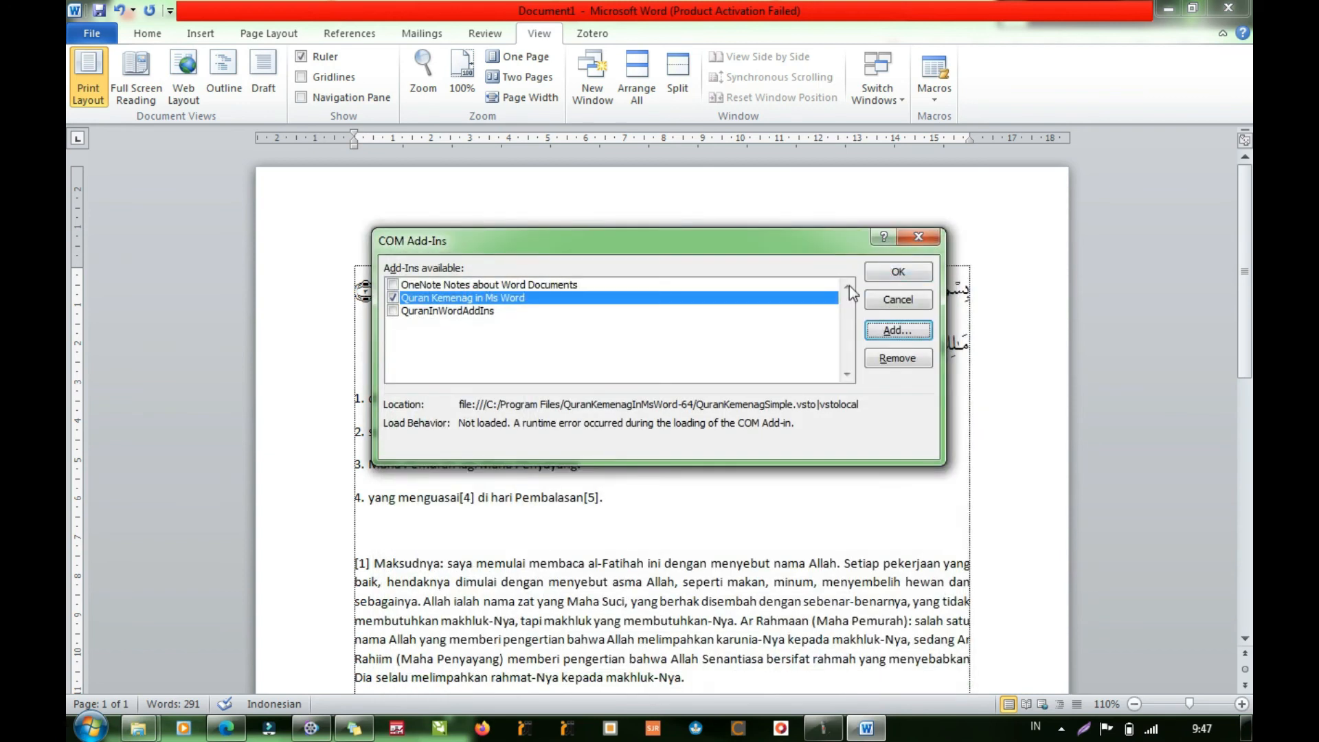
pyautogui.click(905, 269)
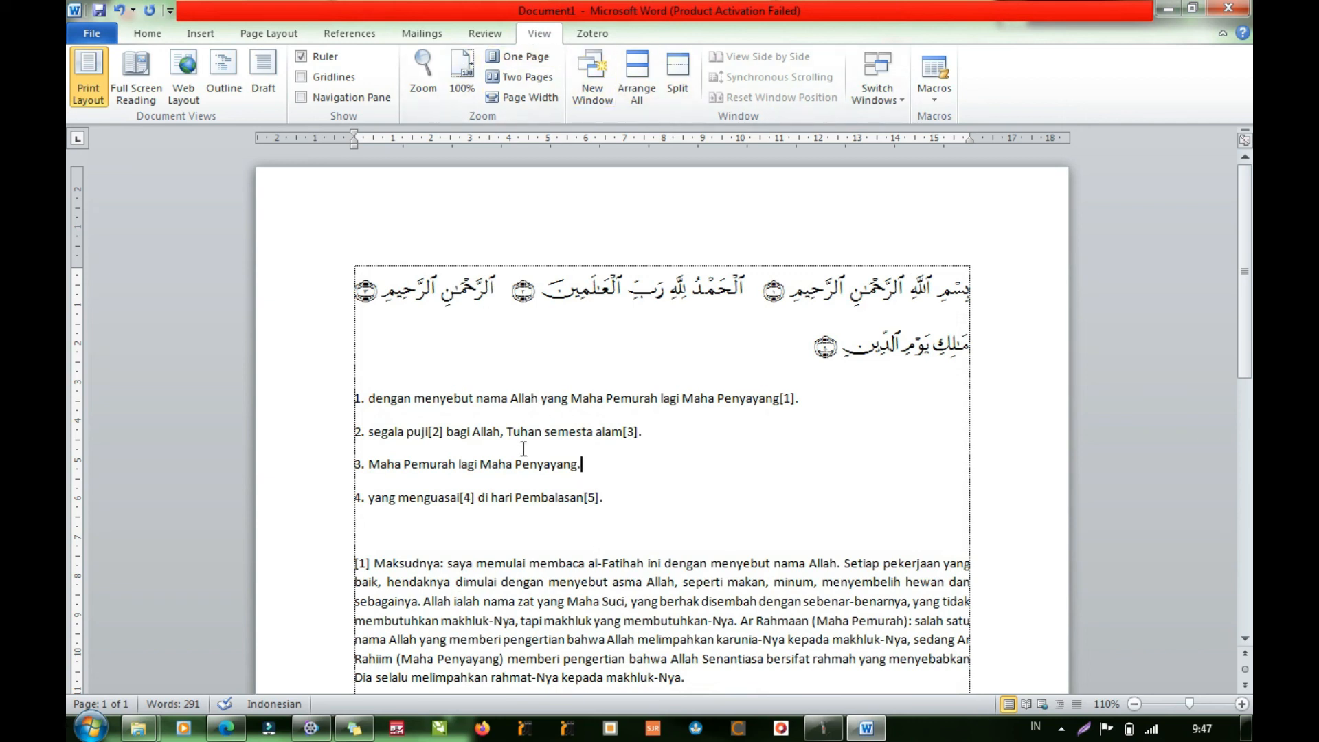
# - Reopen Word's add-in options and review the entries for Custom XML Data, QuranInWordAddIns and Quran Kemenag in Ms Word
pyautogui.click(147, 33)
pyautogui.click(92, 33)
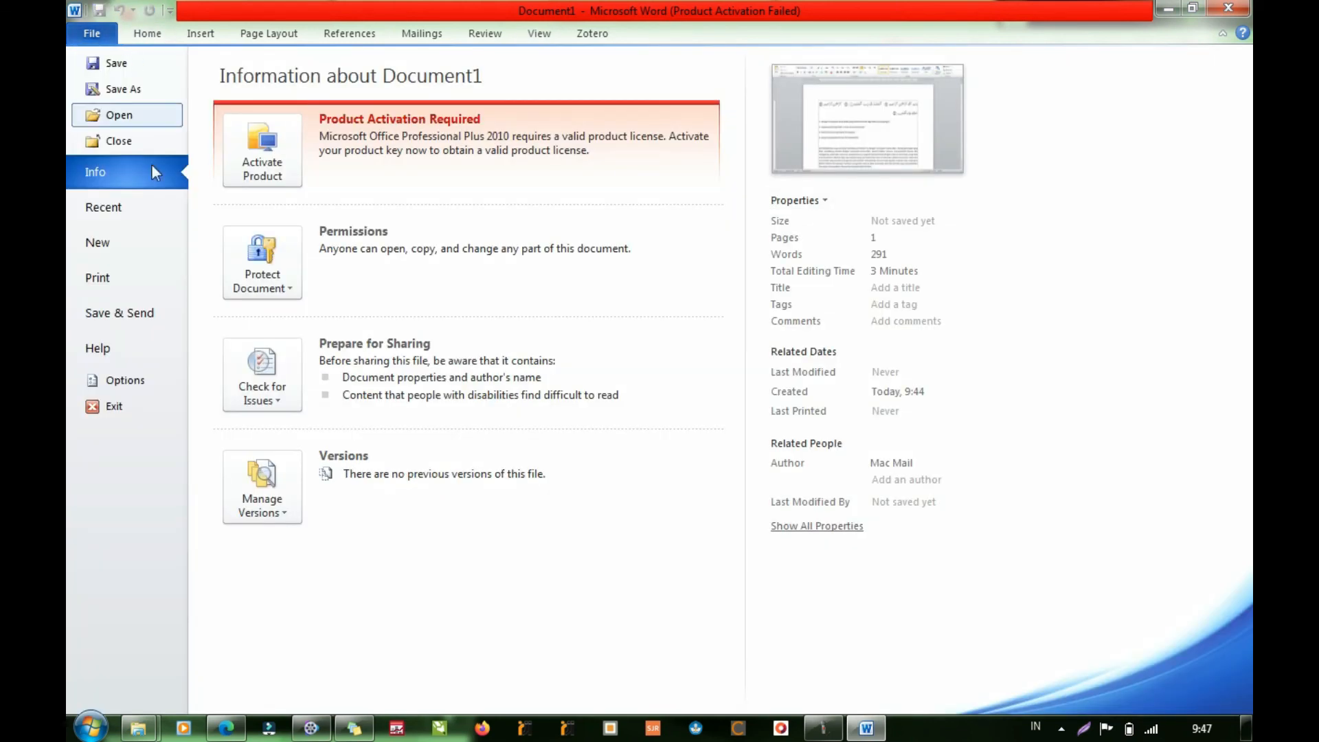
pyautogui.click(114, 380)
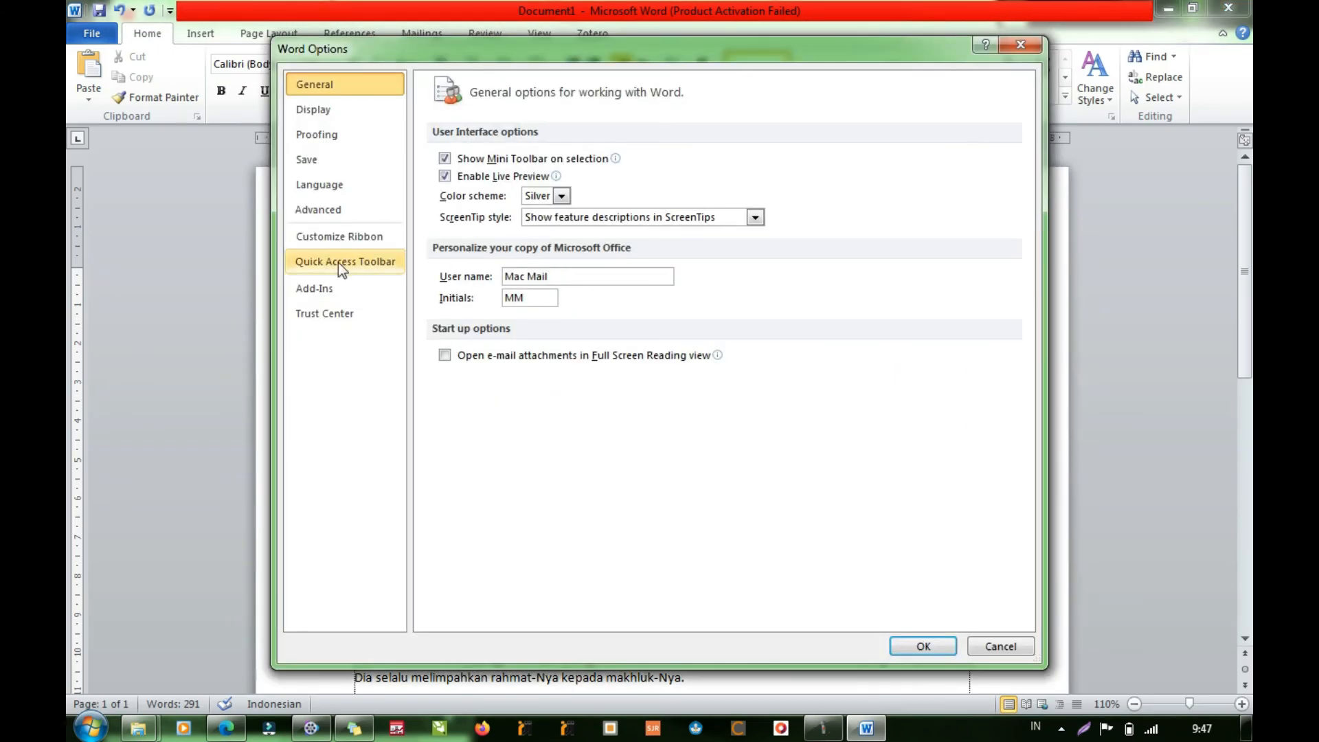
pyautogui.click(314, 287)
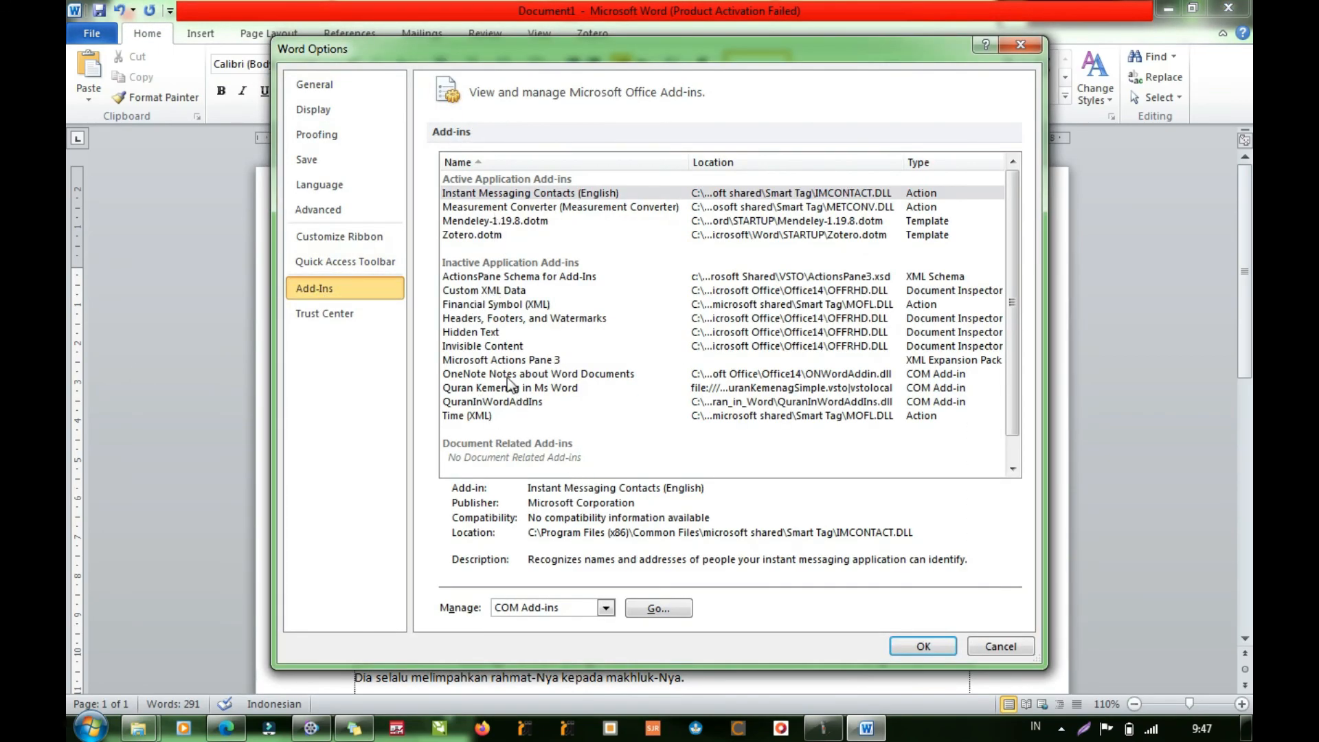
pyautogui.click(495, 294)
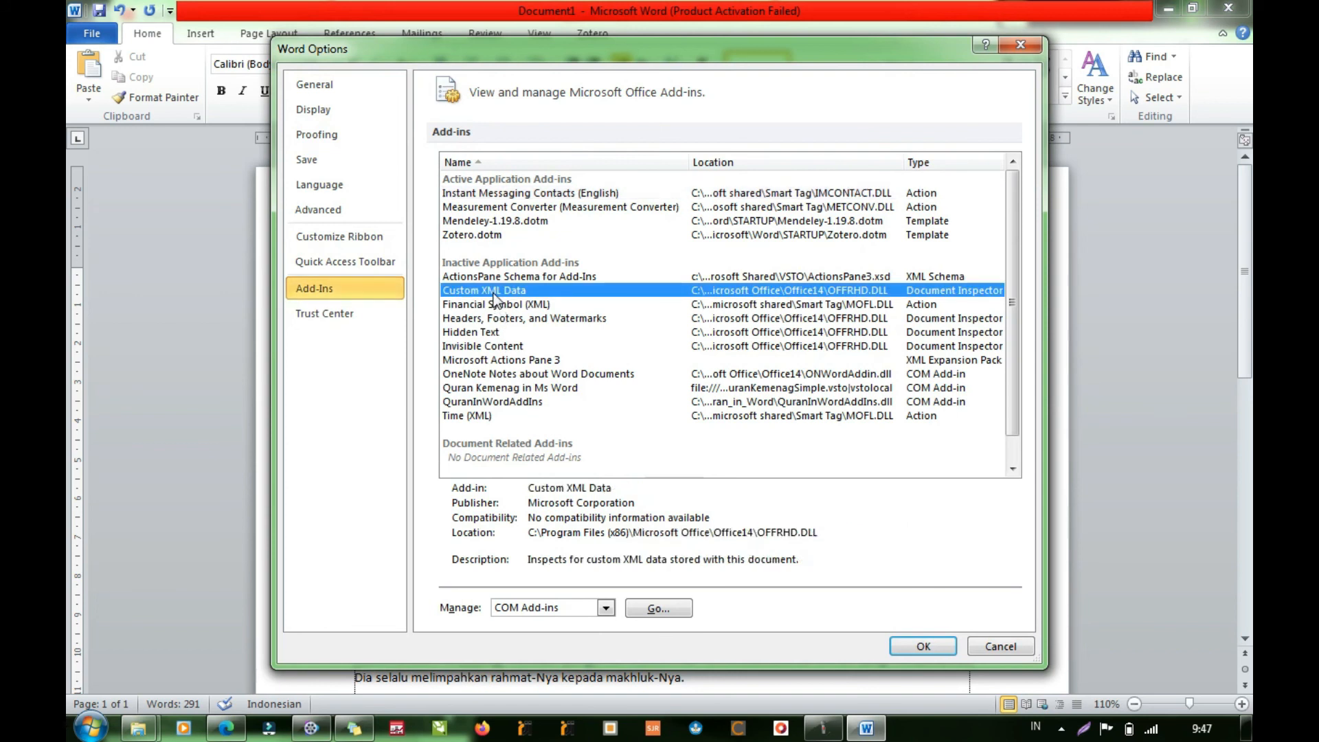
pyautogui.click(500, 402)
pyautogui.click(505, 389)
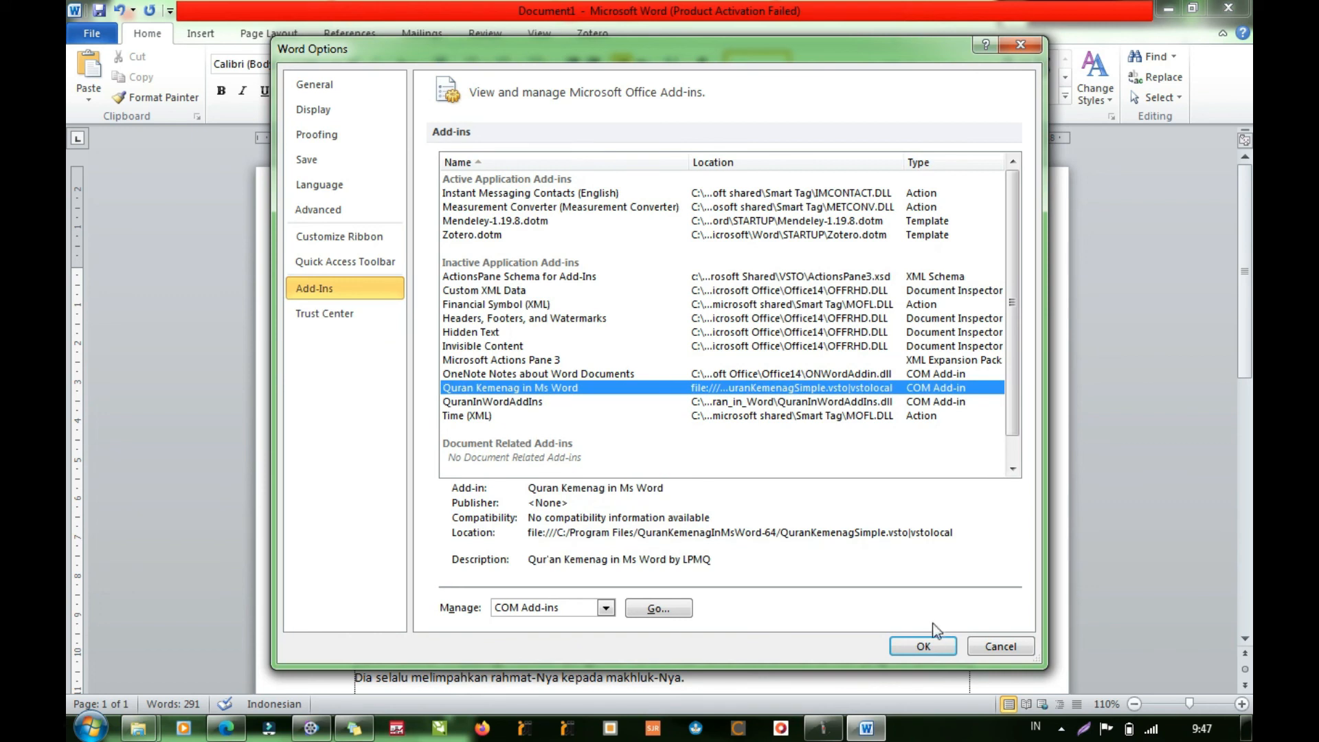
pyautogui.click(924, 646)
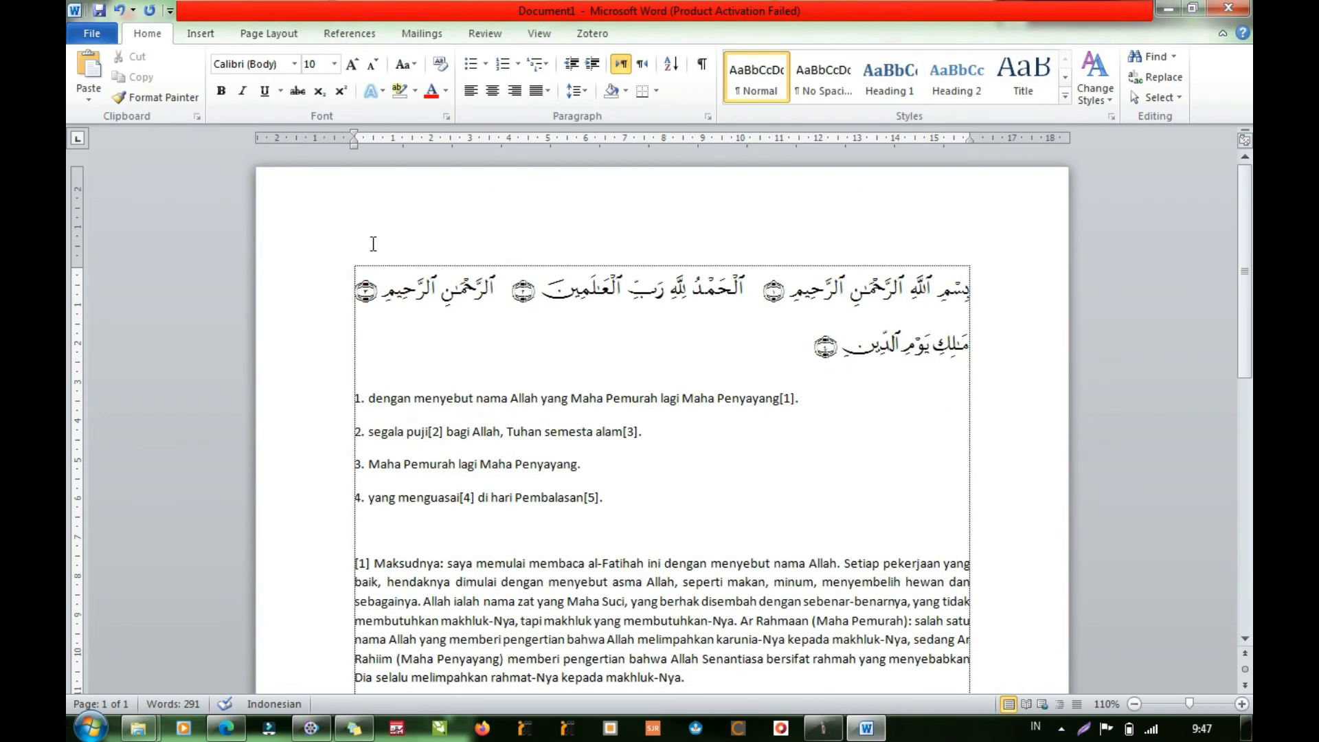
# - In the COM add-ins settings, turn on both Quran Kemenag in Ms Word and QuranInWordAddIns
pyautogui.click(91, 33)
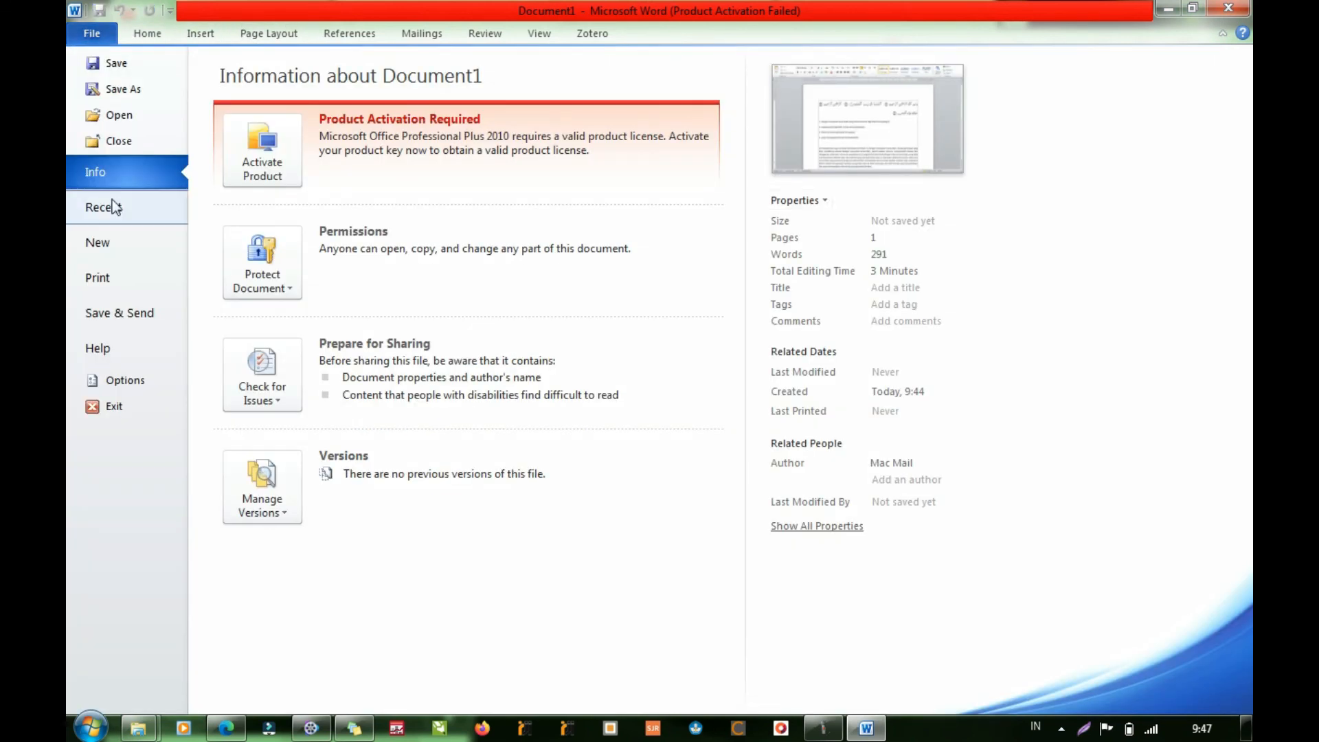
pyautogui.click(110, 380)
pyautogui.click(338, 287)
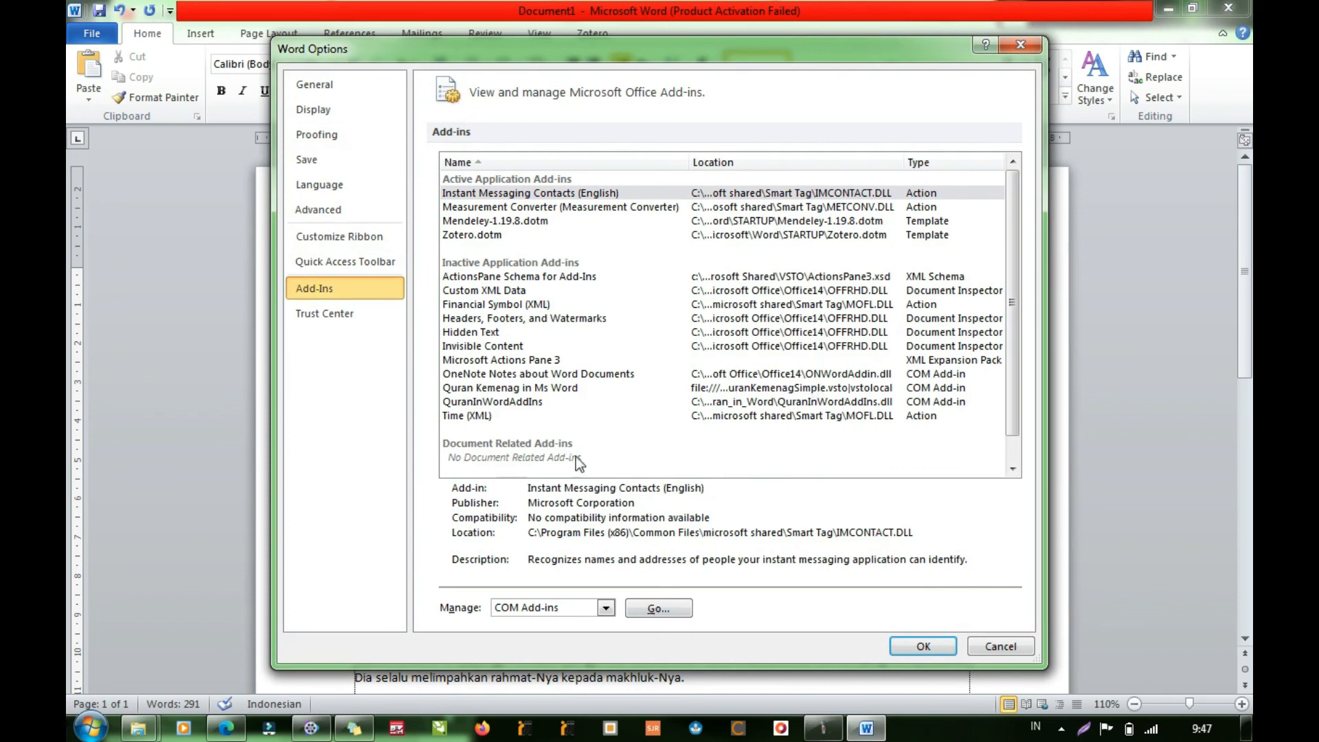
pyautogui.click(498, 389)
pyautogui.click(678, 609)
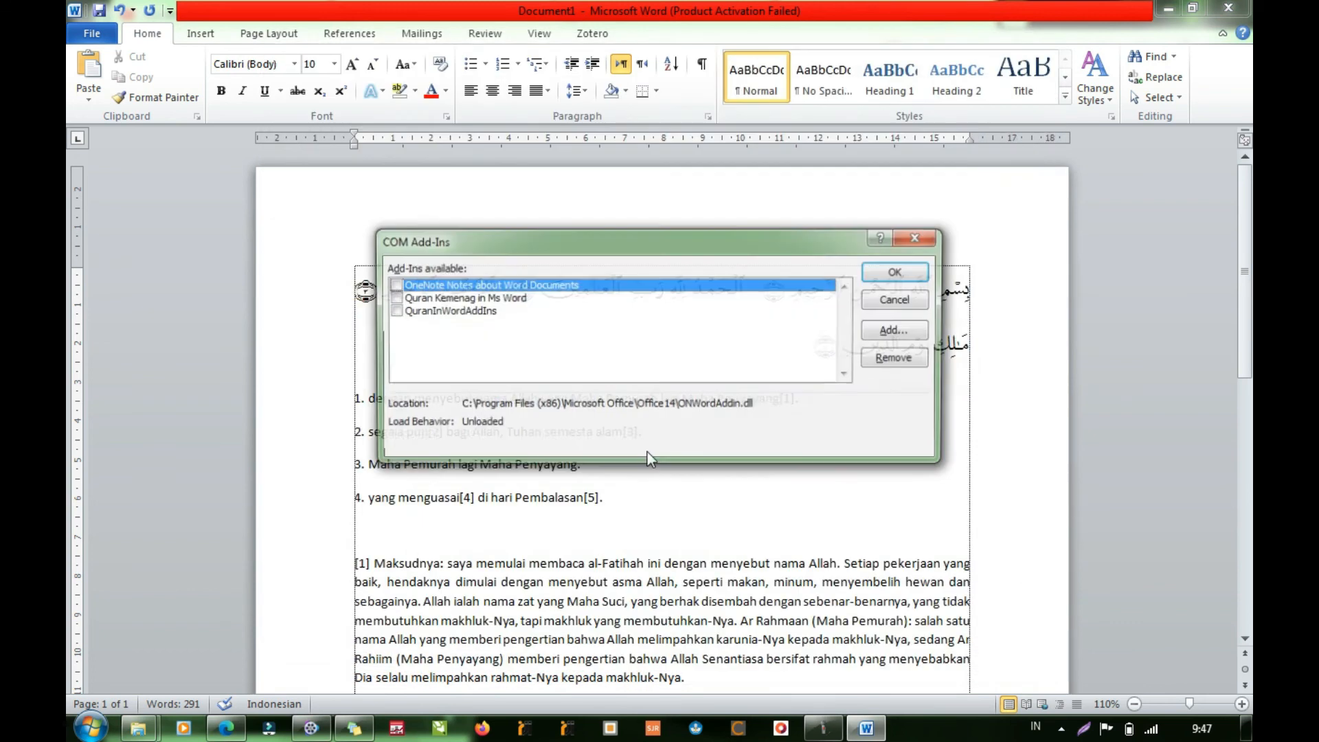
pyautogui.click(394, 298)
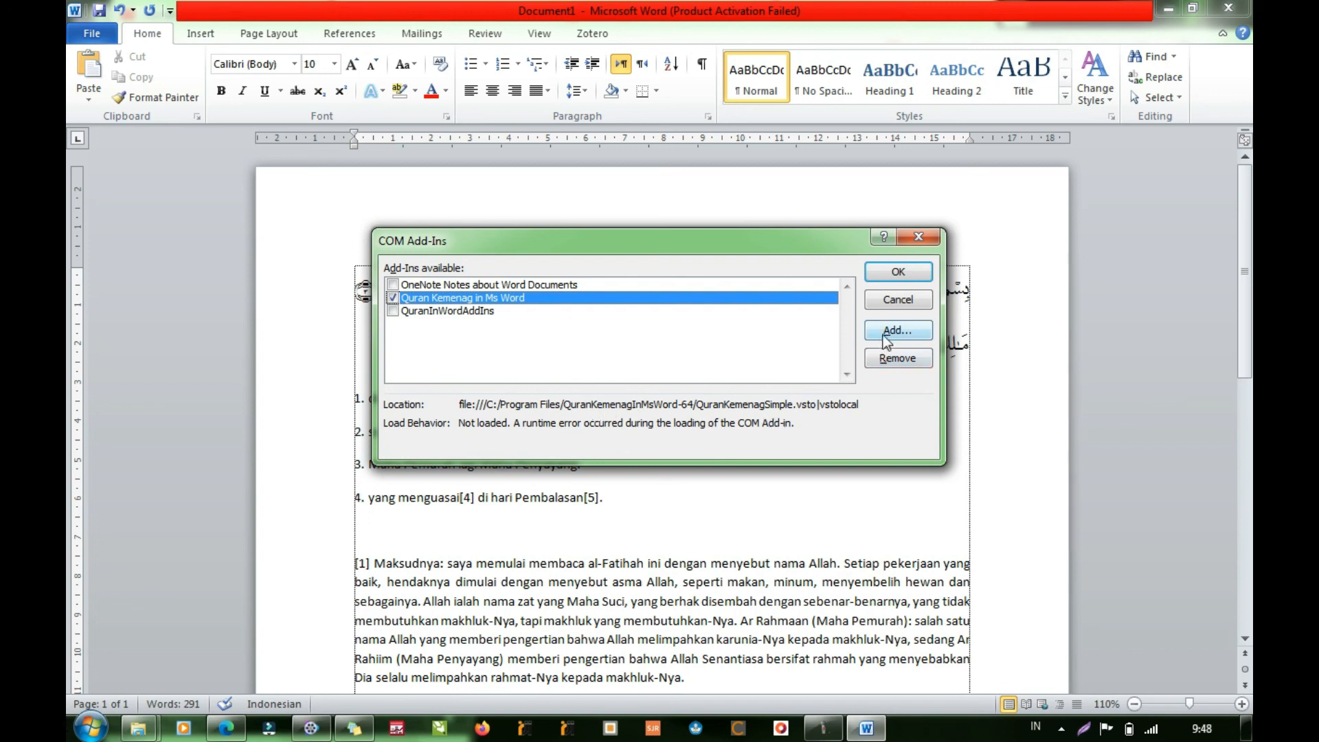
pyautogui.click(392, 311)
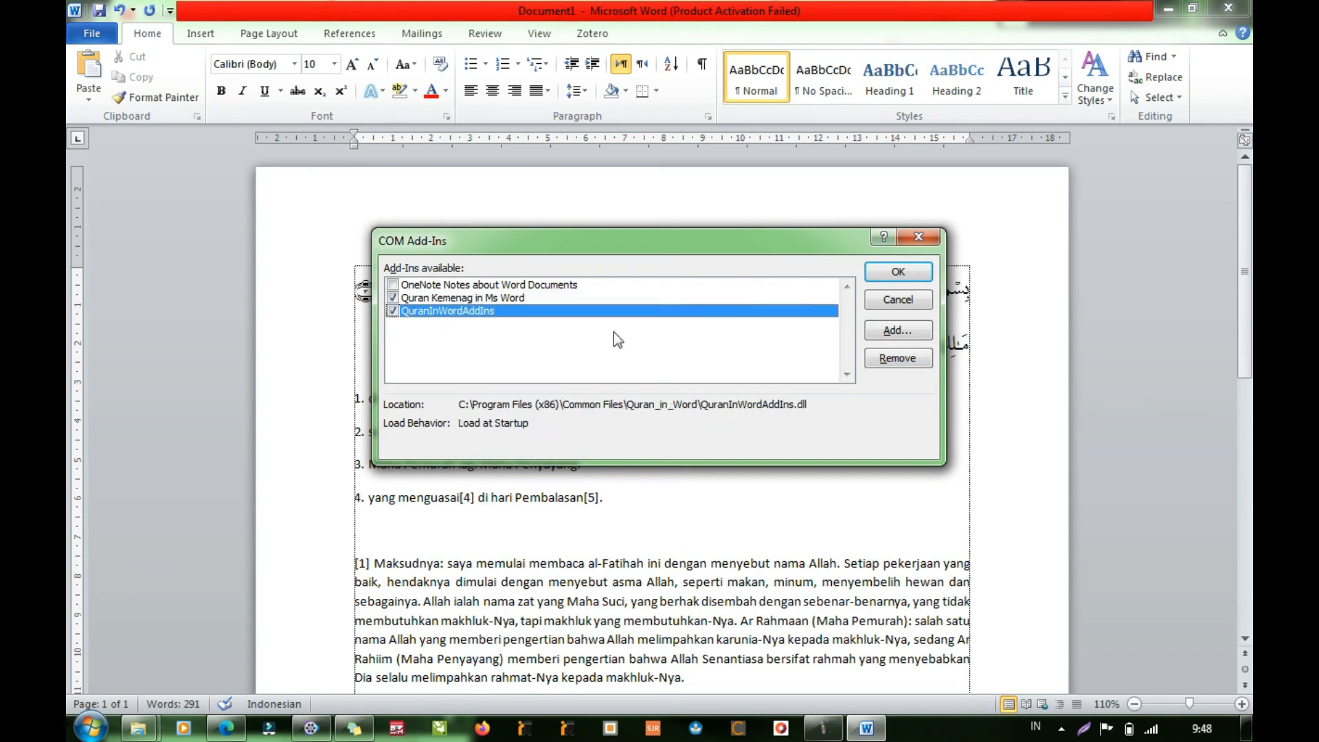
pyautogui.click(897, 274)
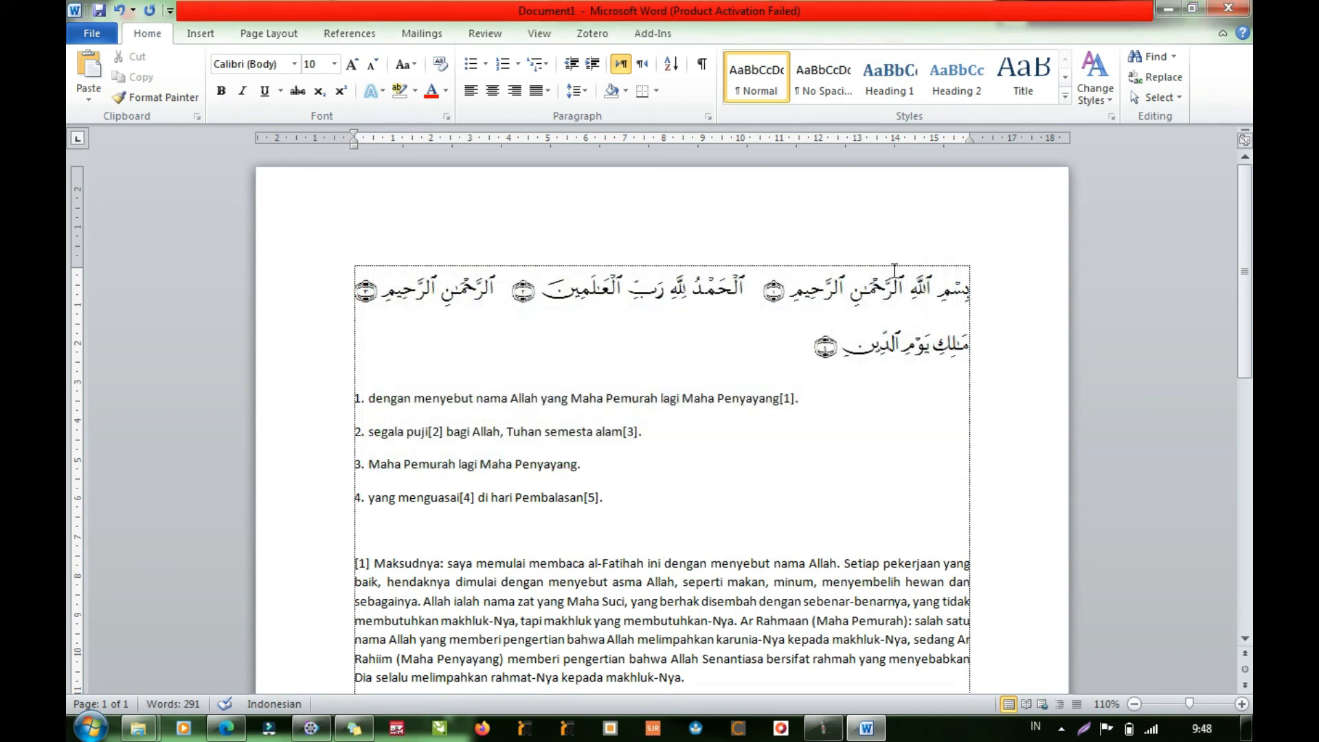
# - Check the Add-Ins commands, including the Al-Quran list, and the Home commands for the enabled Quran tools
pyautogui.click(671, 40)
pyautogui.click(117, 58)
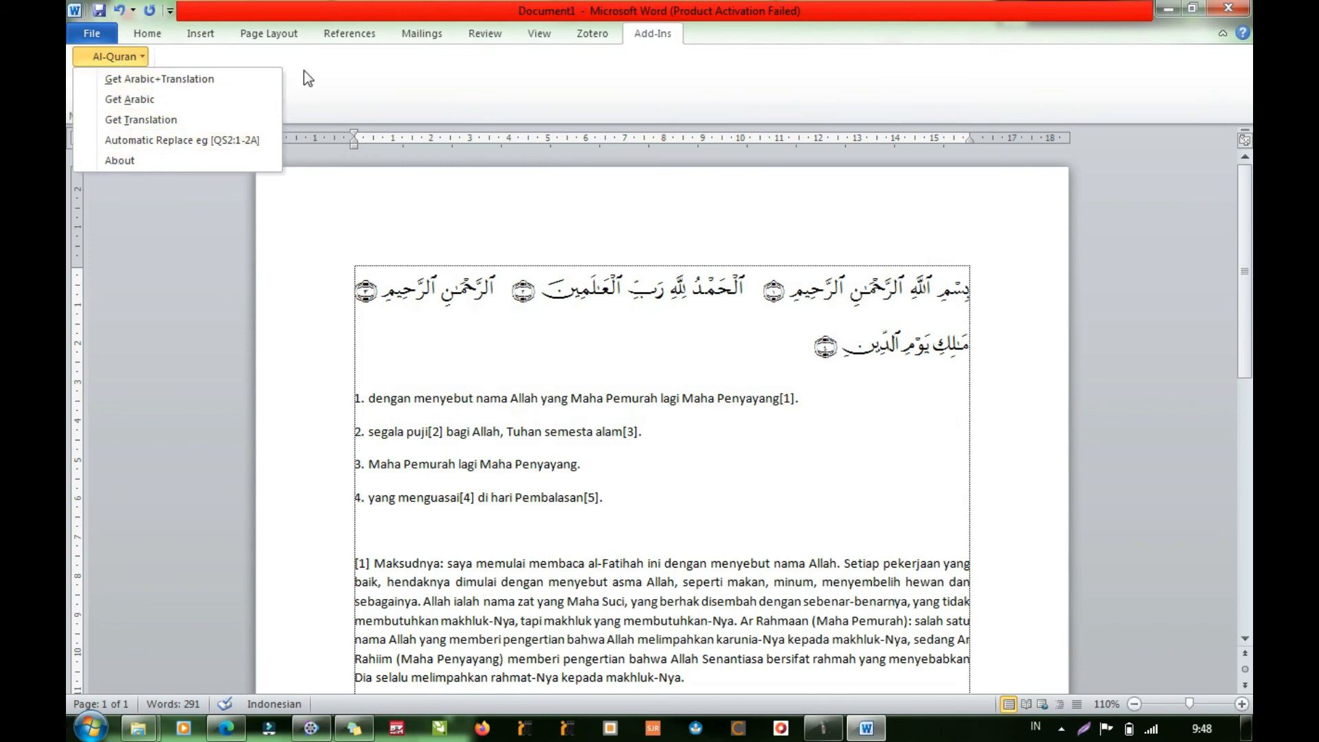
pyautogui.click(345, 70)
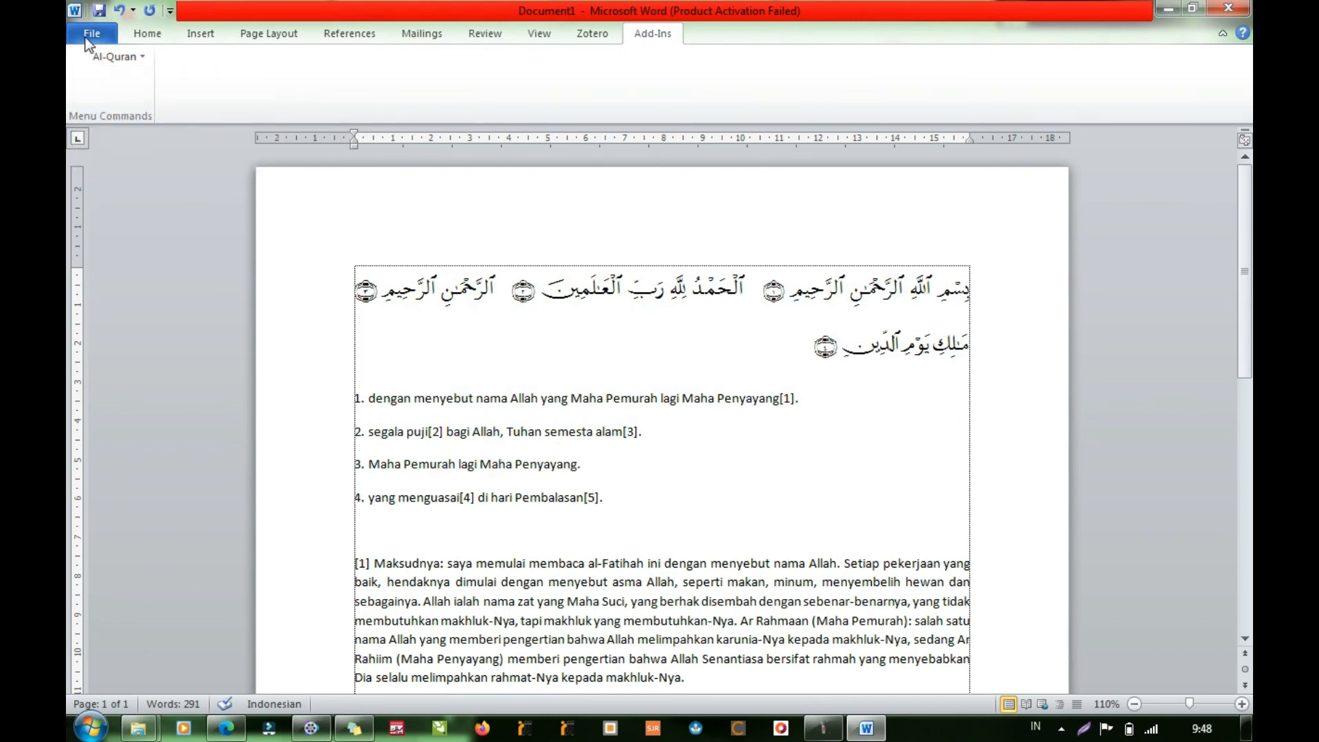
pyautogui.click(88, 37)
pyautogui.click(646, 31)
pyautogui.click(91, 38)
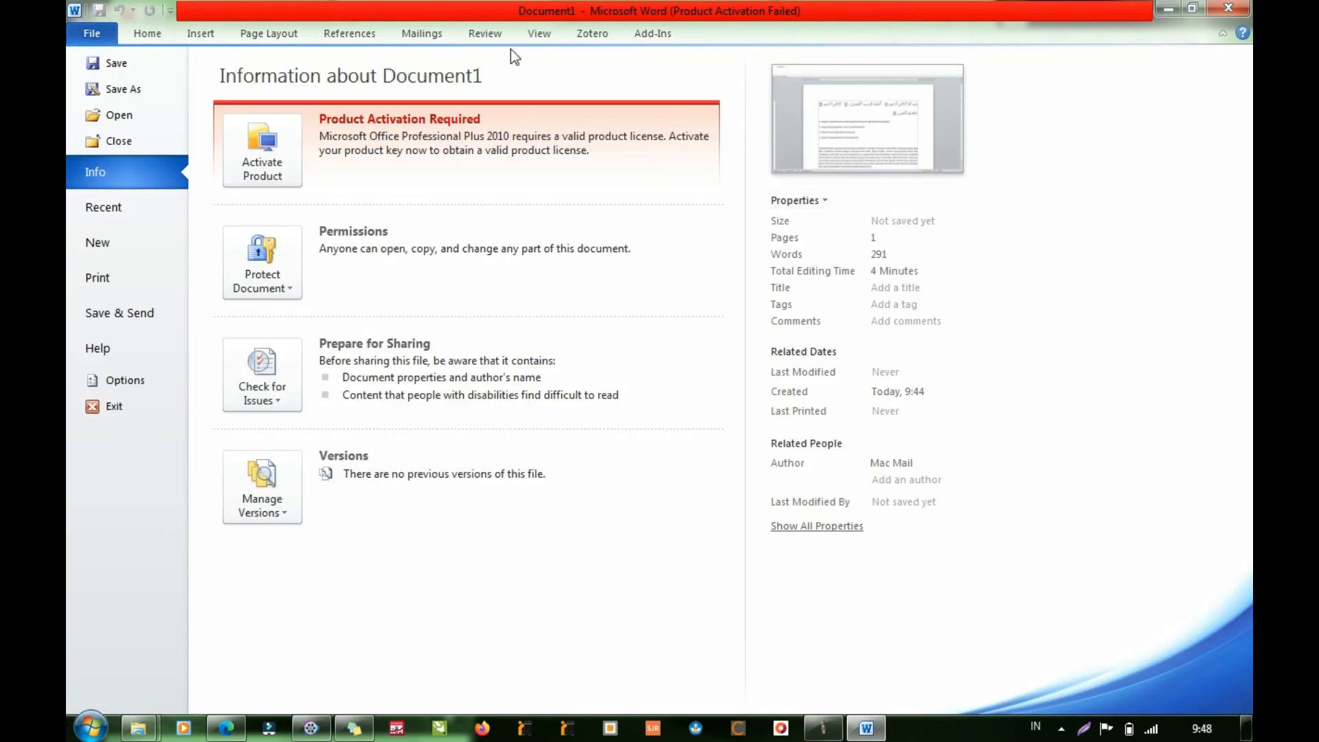
pyautogui.click(141, 34)
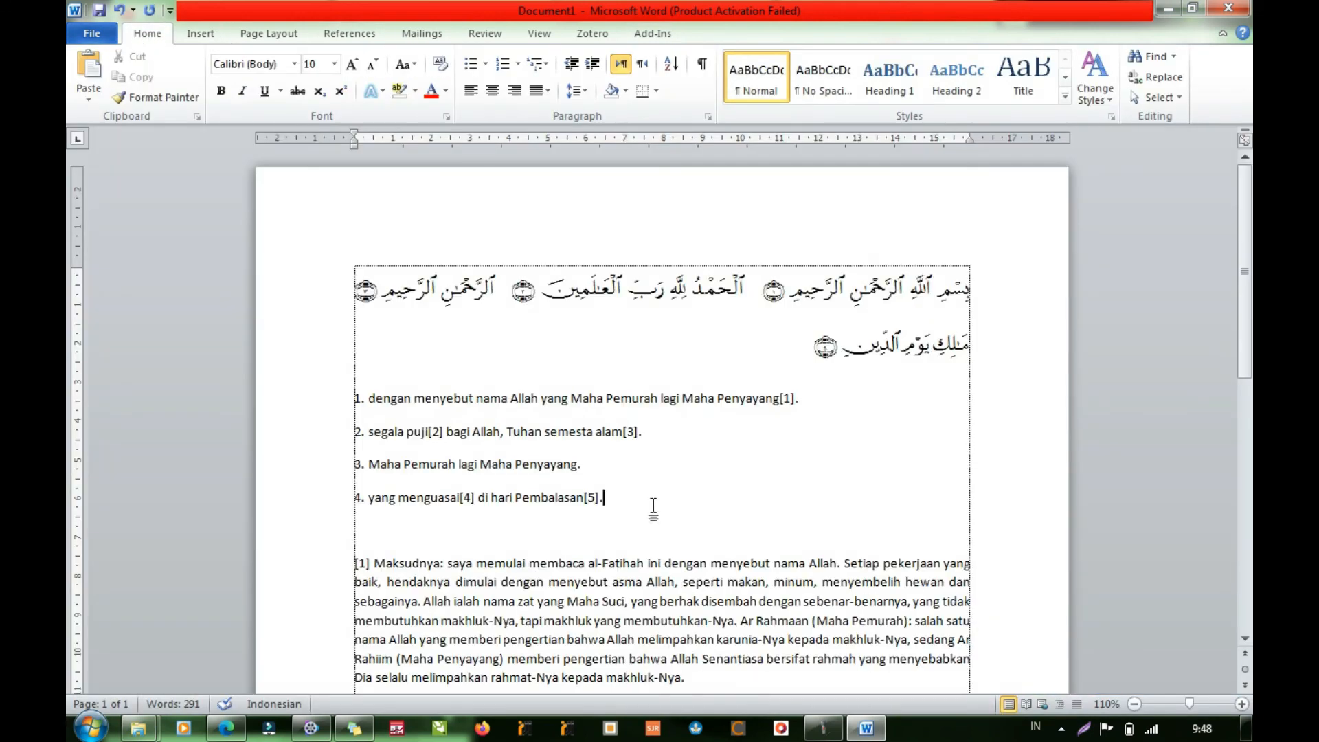
pyautogui.click(628, 40)
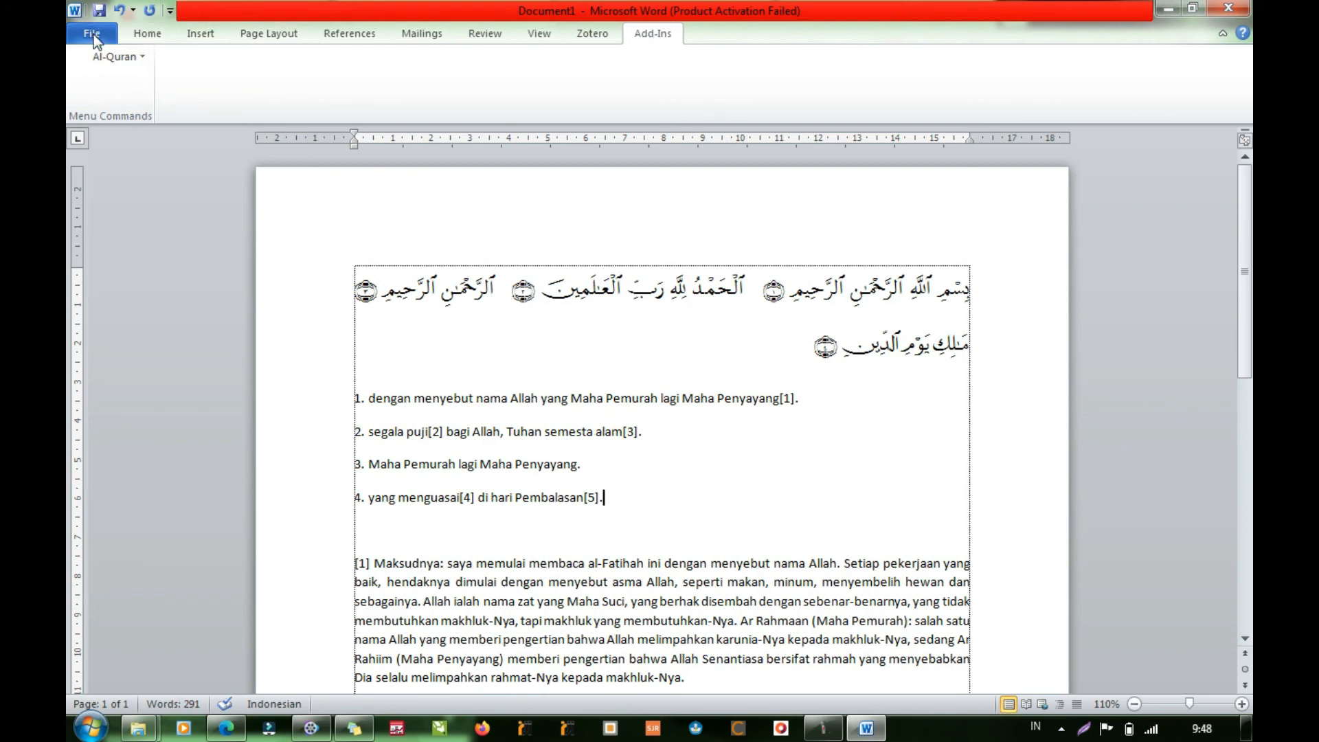
pyautogui.click(137, 33)
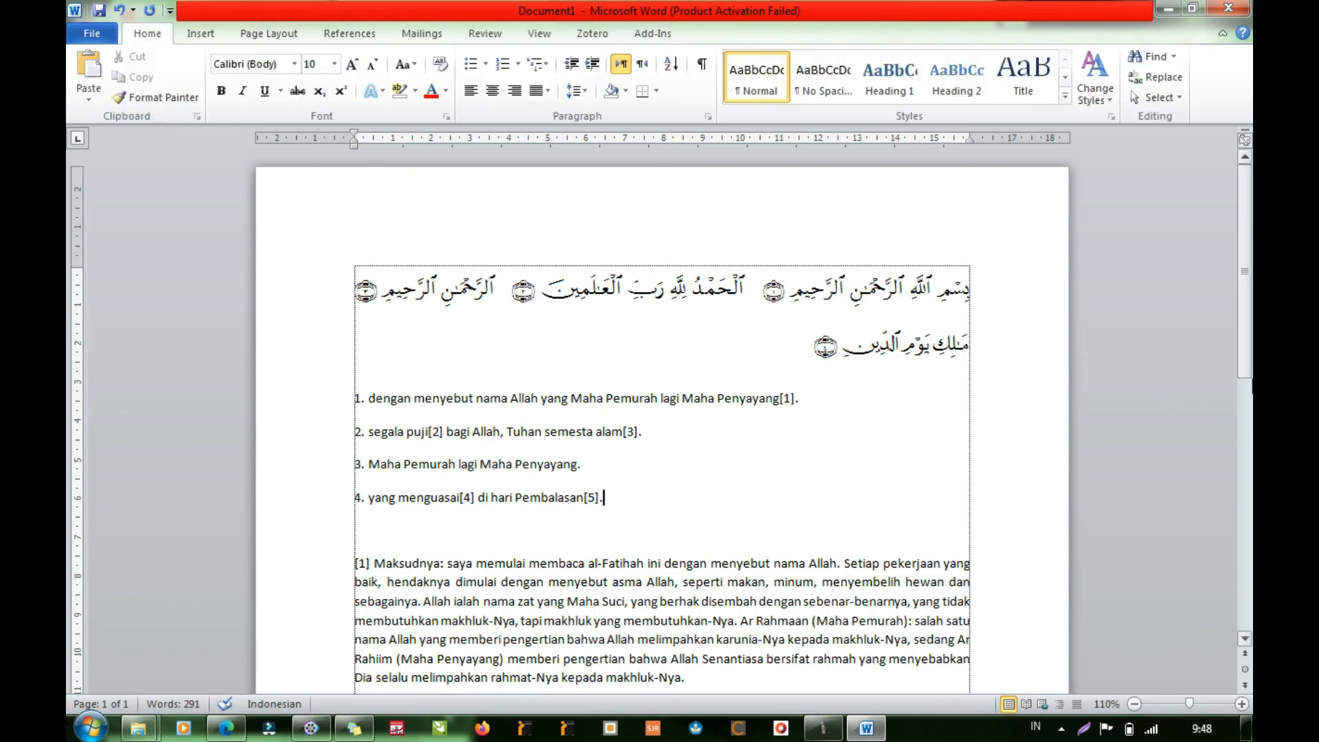